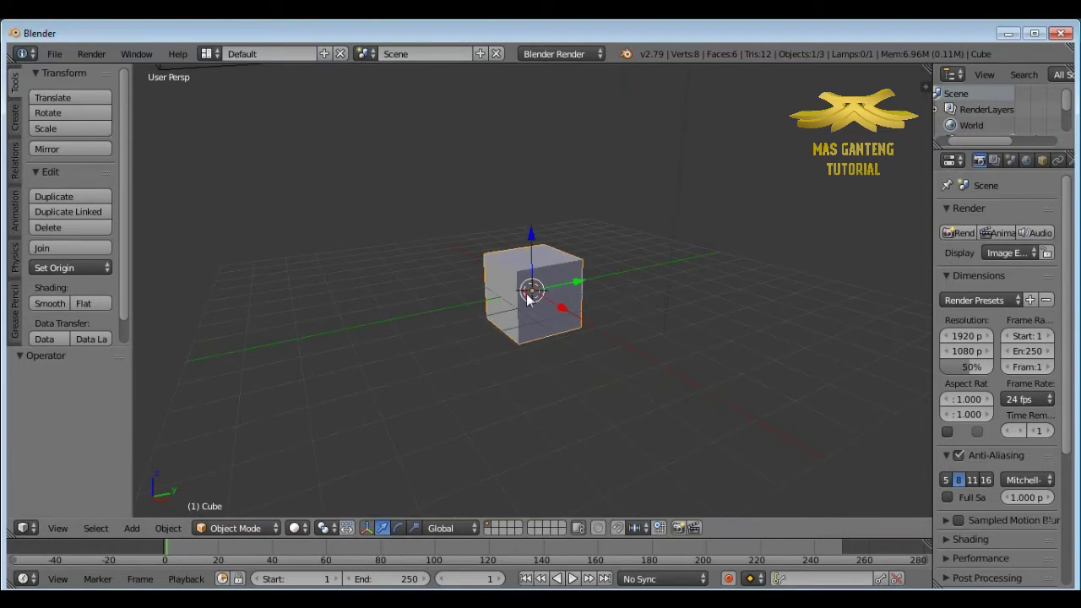
- Scale the default cube along the X axis by a factor of about -2.38
{"action": "middle_click_drag", "start_coordinate": [625, 293], "coordinate": [467, 311]}
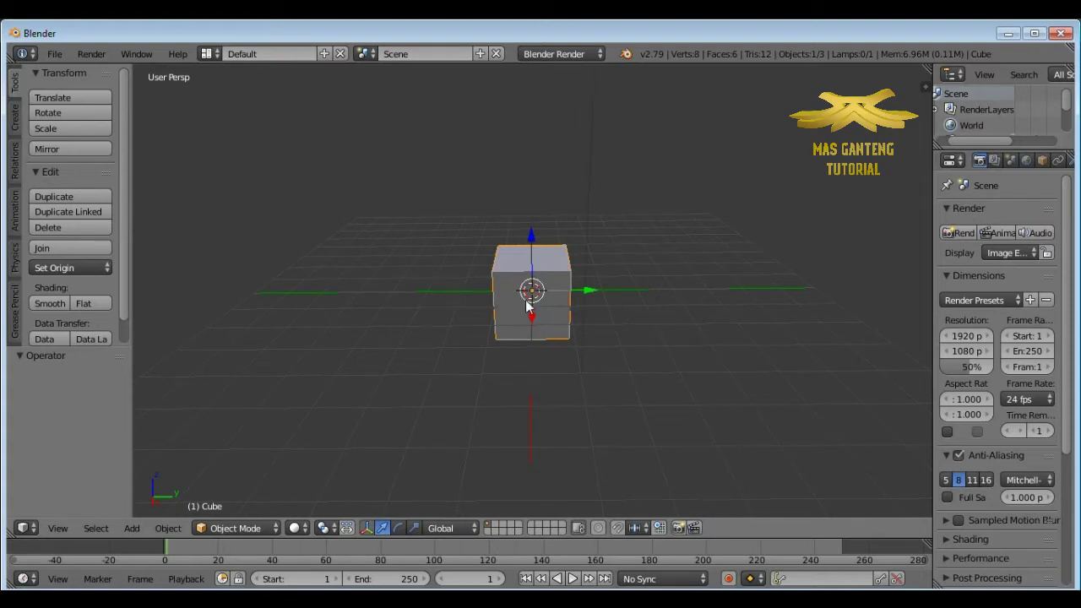
{"action": "middle_click_drag", "start_coordinate": [581, 183], "coordinate": [649, 199]}
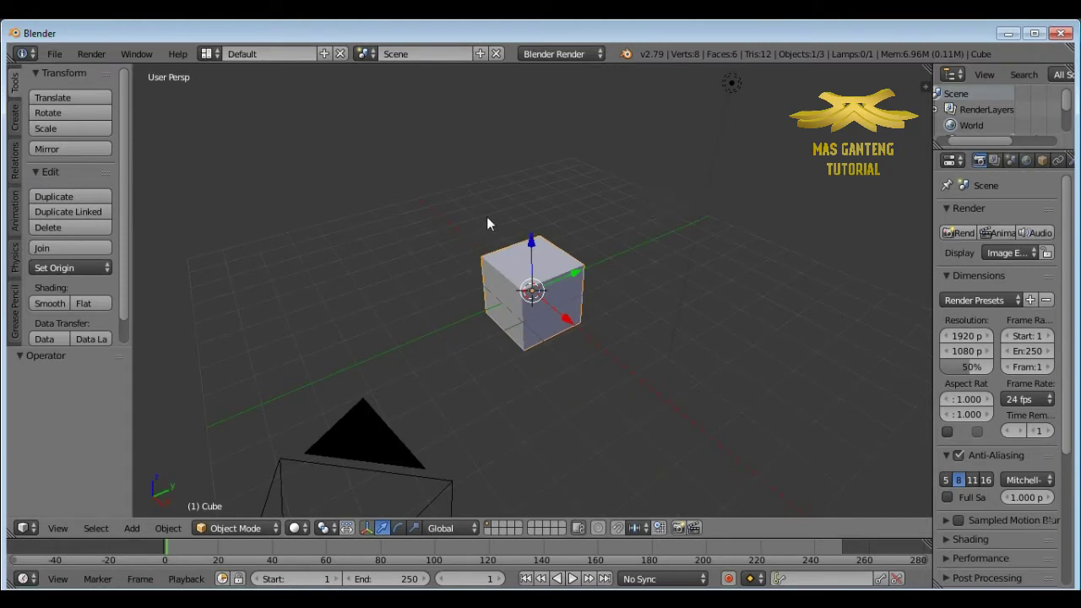
{"action": "middle_click_drag", "start_coordinate": [487, 223], "coordinate": [490, 188]}
{"action": "mouse_move", "coordinate": [547, 225]}
{"action": "middle_mouse_down"}
{"action": "mouse_move", "coordinate": [523, 223]}
{"action": "mouse_move", "coordinate": [550, 242]}
{"action": "middle_mouse_up"}
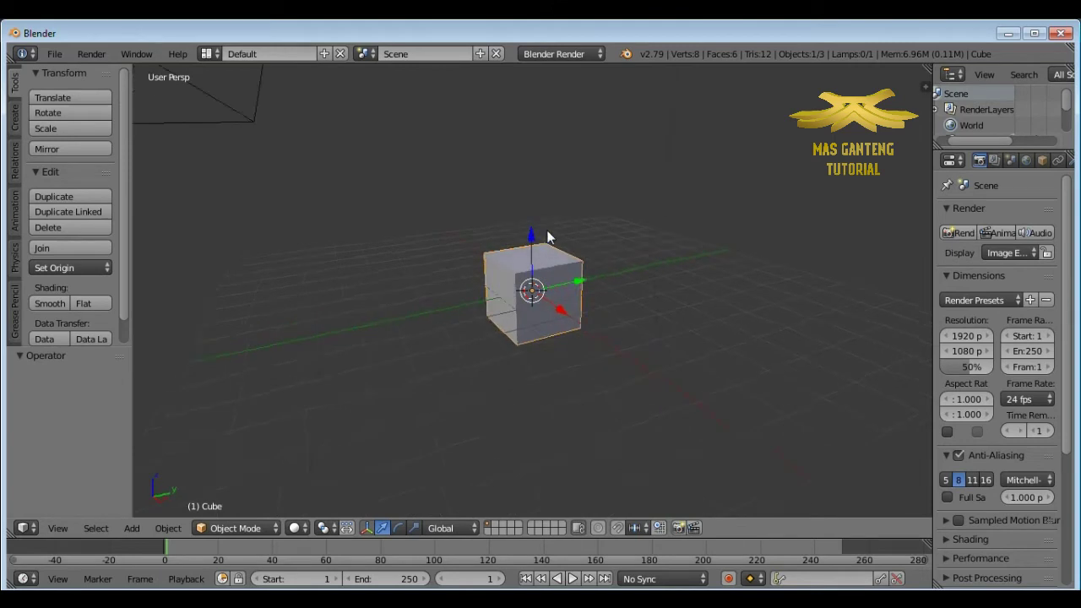
{"action": "key", "text": "s"}
{"action": "key", "text": "x"}
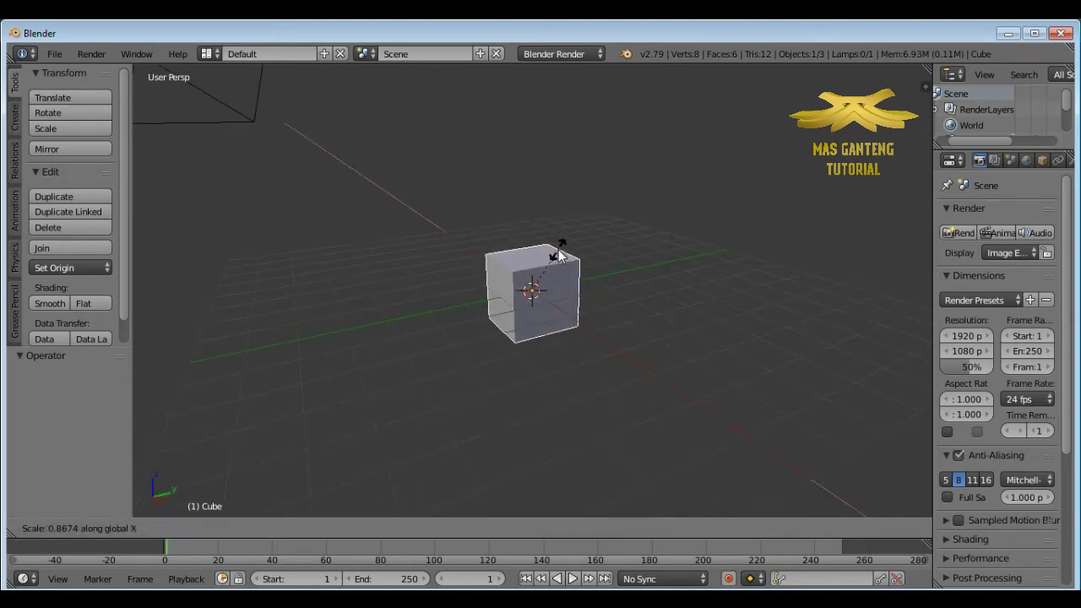
{"action": "left_click", "coordinate": [650, 349]}
- Scale the stretched box along the Z axis by a factor of about -1.48 to make it taller
{"action": "mouse_move", "coordinate": [647, 349]}
{"action": "middle_mouse_down"}
{"action": "mouse_move", "coordinate": [664, 314]}
{"action": "mouse_move", "coordinate": [669, 329]}
{"action": "mouse_move", "coordinate": [650, 355]}
{"action": "middle_mouse_up"}
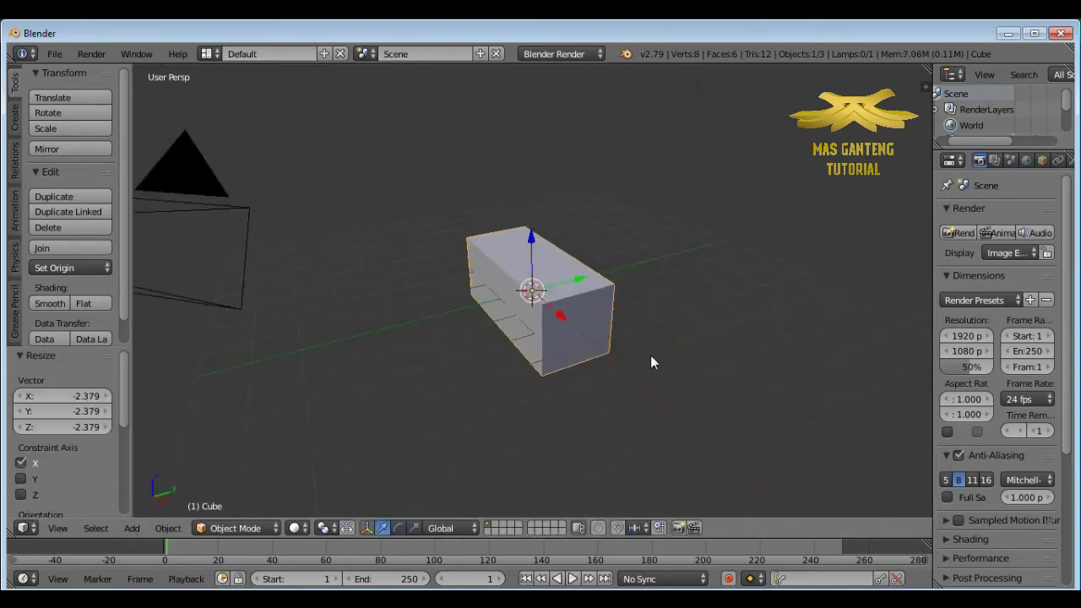
{"action": "key", "text": "s"}
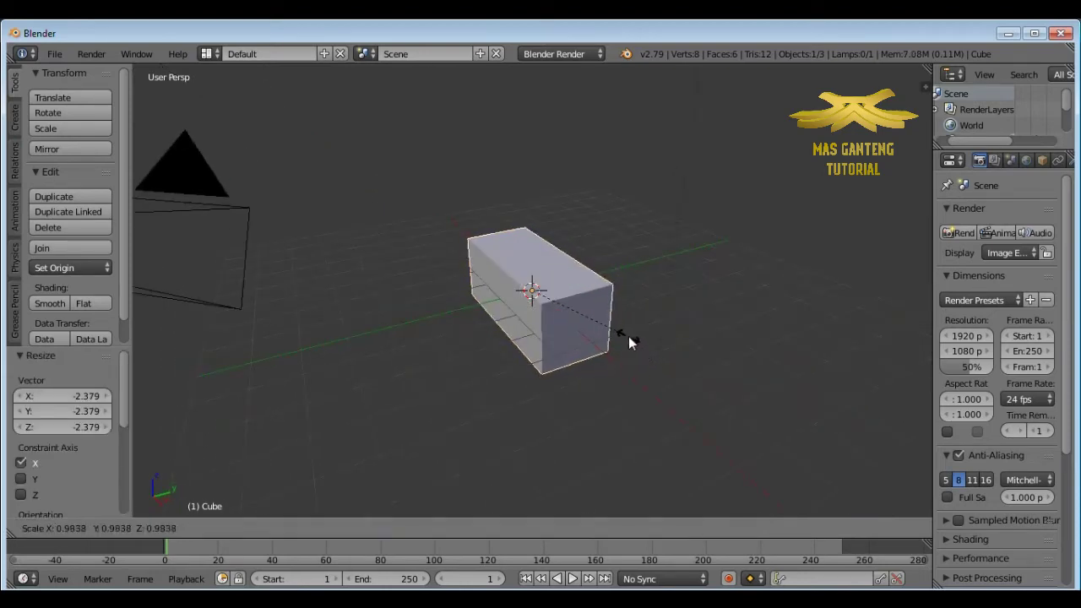
{"action": "key", "text": "z"}
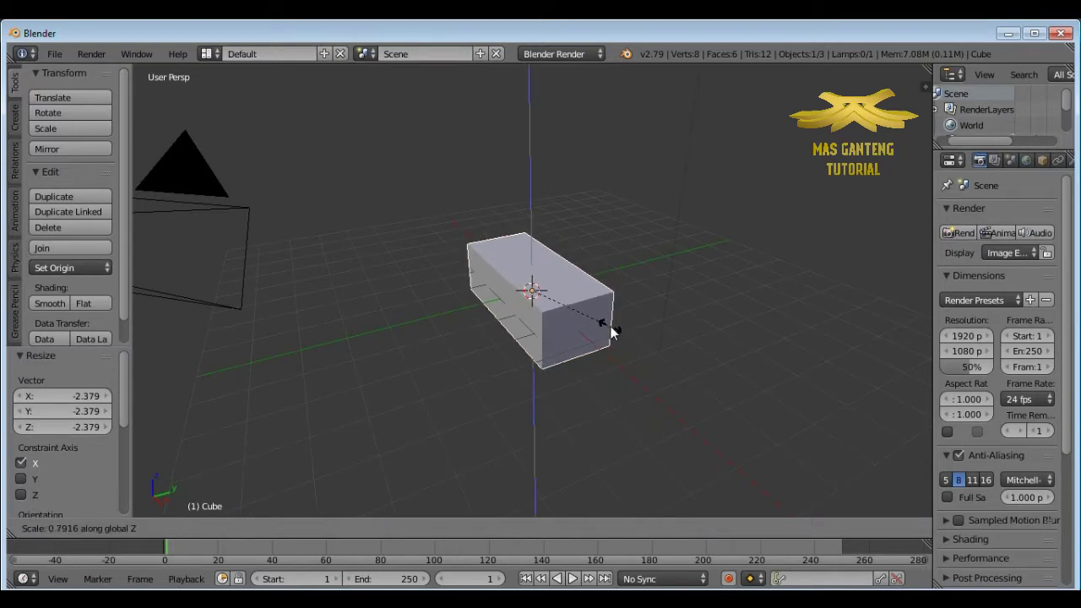
{"action": "left_click", "coordinate": [551, 131]}
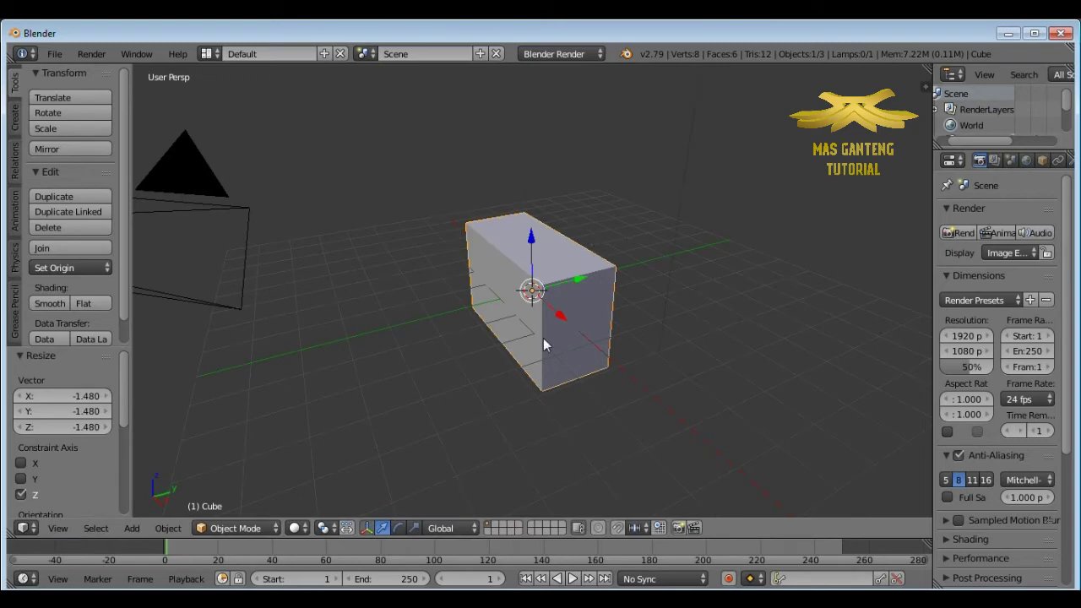
- Flatten the box into a thin upright panel by scaling it about 0.164 along the Y axis
{"action": "key", "text": "s"}
{"action": "key", "text": "y"}
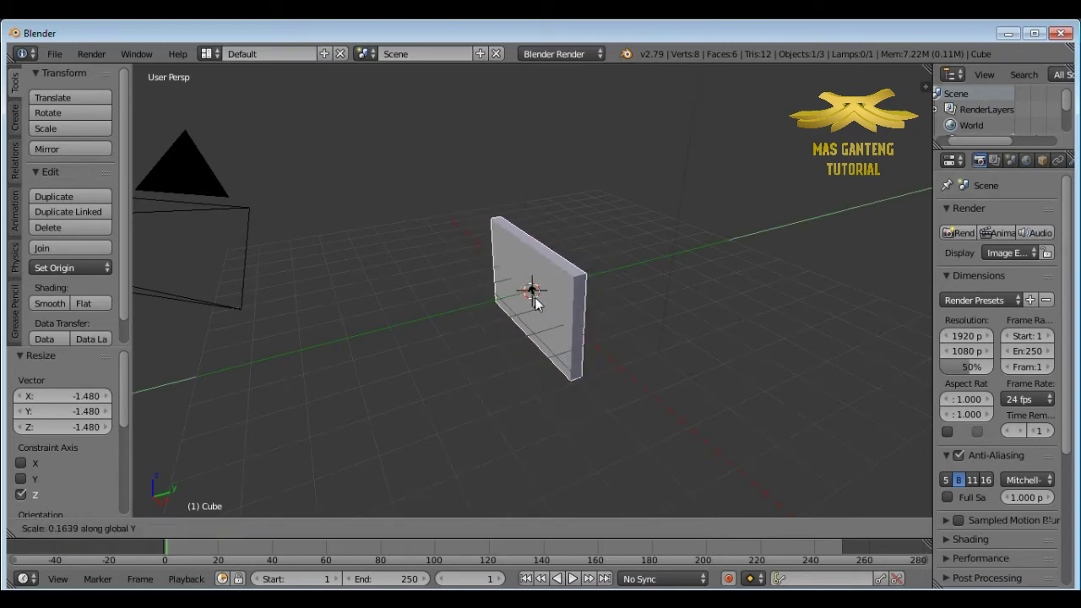
{"action": "left_click", "coordinate": [535, 303]}
{"action": "middle_click_drag", "start_coordinate": [541, 304], "coordinate": [639, 291]}
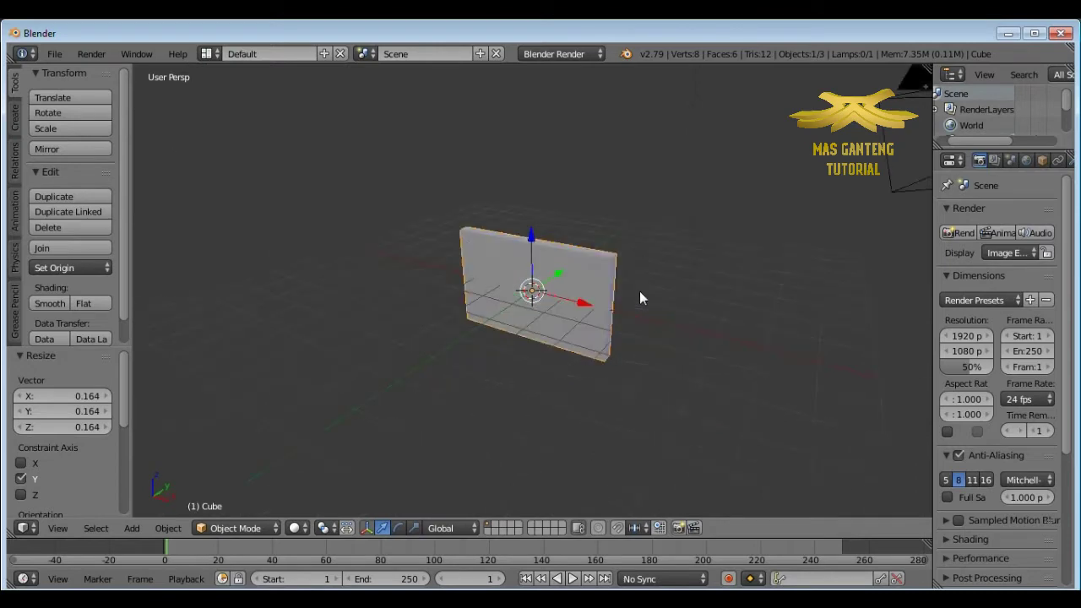
- Move the panel up about 1.533 units along Z so its base rests near the grid floor
{"action": "left_click_drag", "start_coordinate": [531, 240], "coordinate": [542, 187]}
{"action": "scroll", "coordinate": [596, 235], "scroll_direction": "up", "scroll_amount": 5}
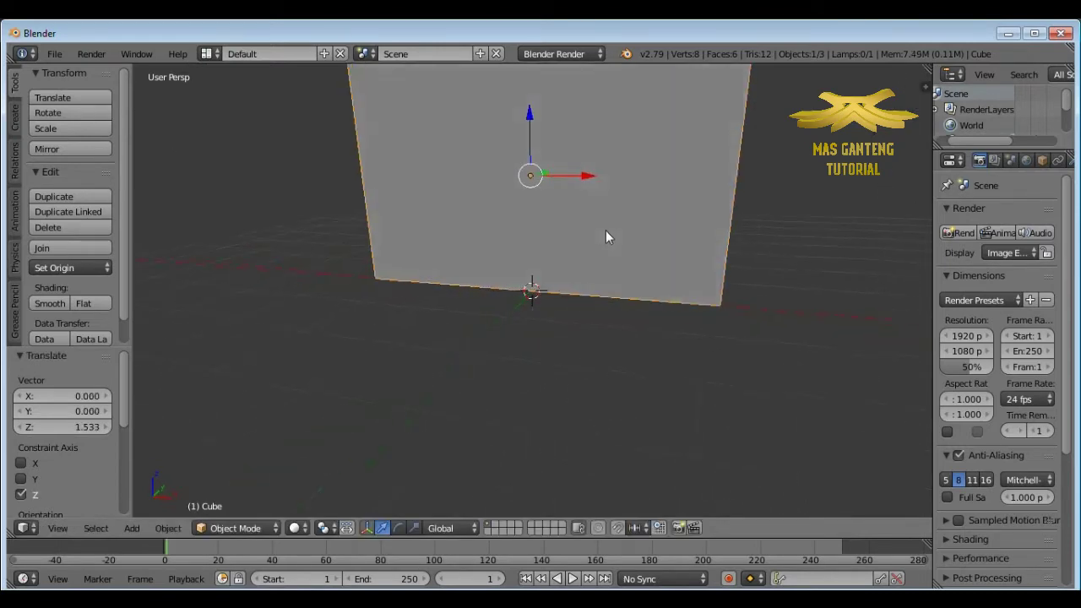
{"action": "scroll", "coordinate": [600, 262], "scroll_direction": "down", "scroll_amount": 3}
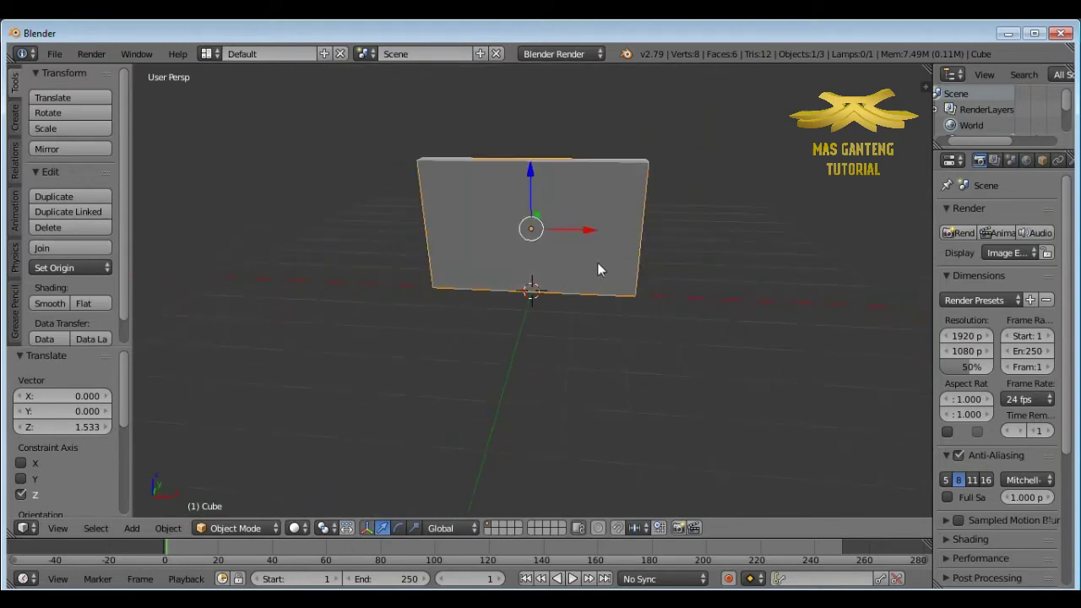
- Enter Edit Mode and add a vertical loop cut close to the panel's left edge, with an edge slide of about 0.90
{"action": "left_click", "coordinate": [243, 529]}
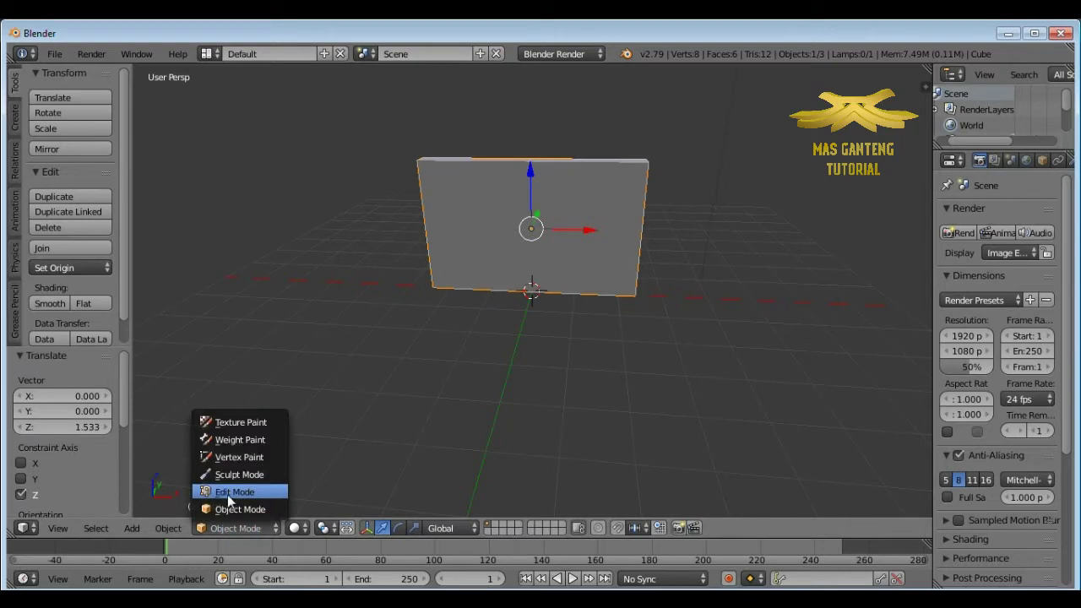
{"action": "left_click", "coordinate": [228, 494]}
{"action": "middle_click_drag", "start_coordinate": [512, 321], "coordinate": [524, 279]}
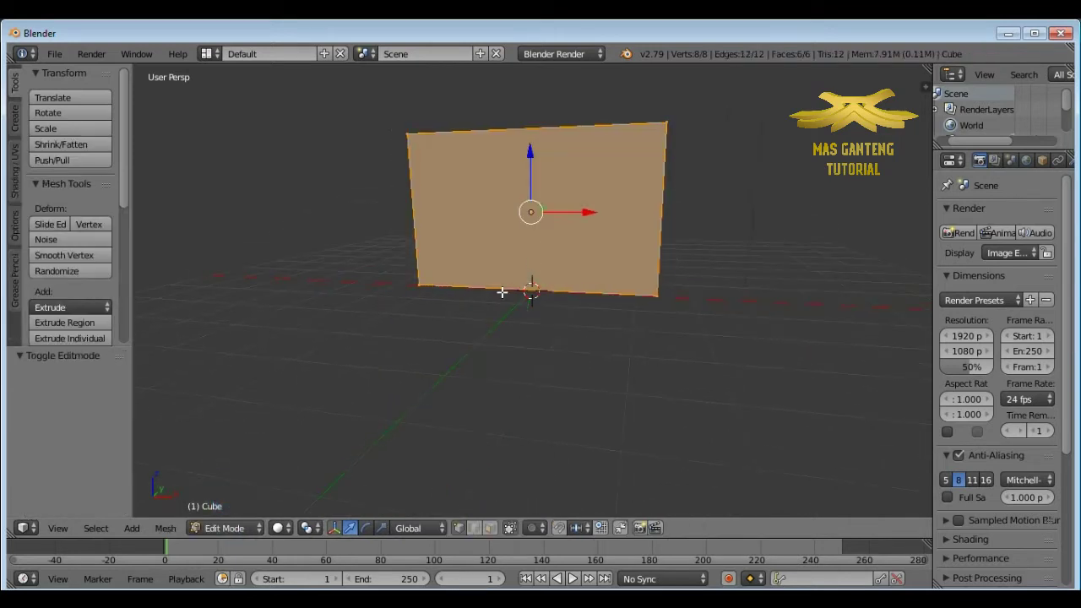
{"action": "key", "text": "ctrl+r"}
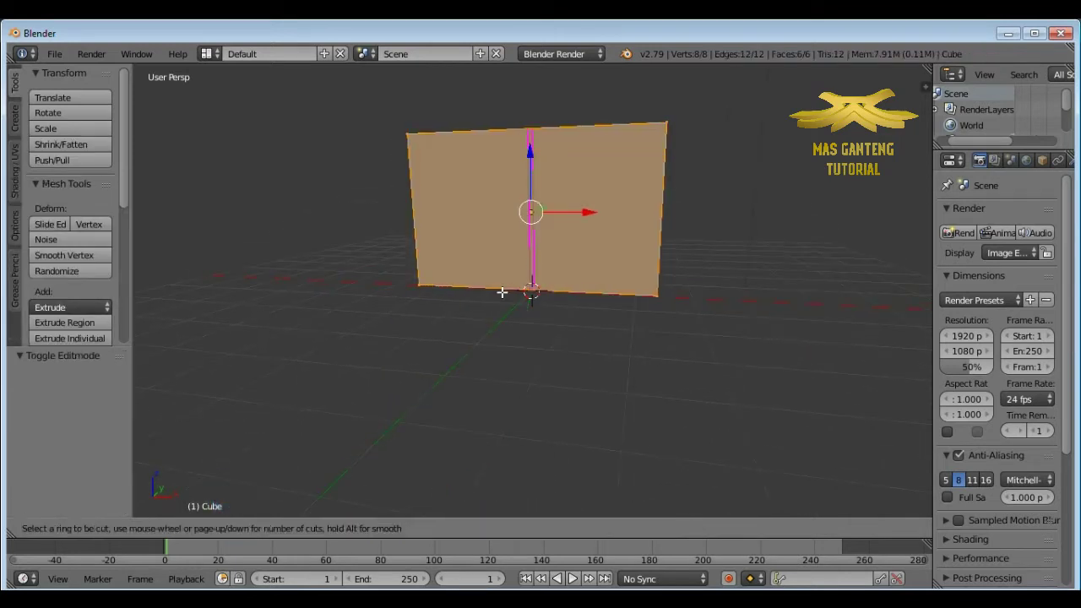
{"action": "left_click", "coordinate": [502, 292]}
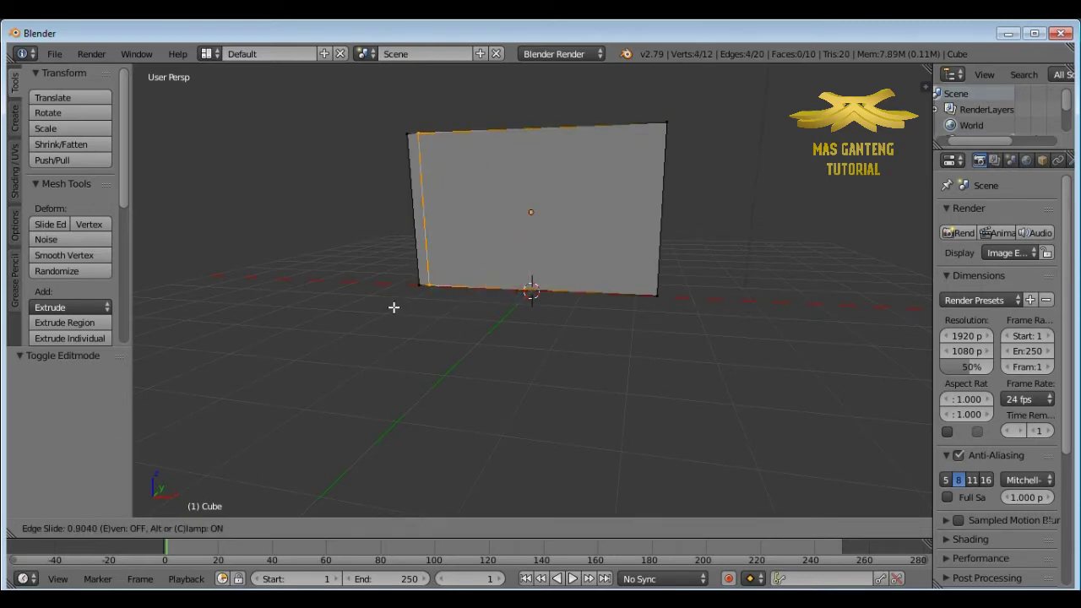
{"action": "left_click", "coordinate": [394, 307]}
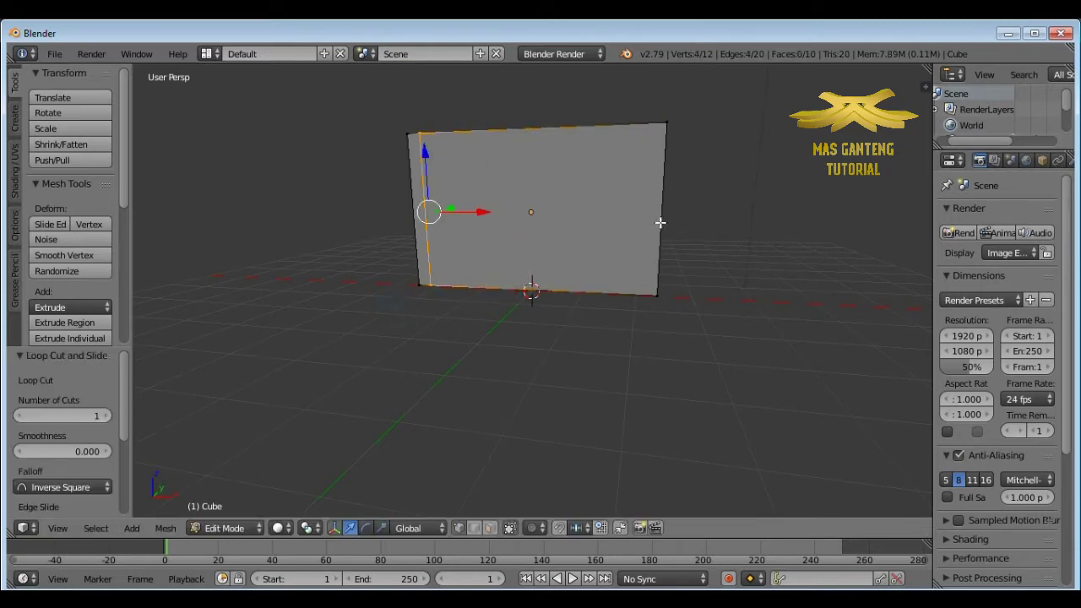
- Add a second vertical loop cut close to the panel's right edge, with an edge slide of about -0.91
{"action": "key", "text": "ctrl+r"}
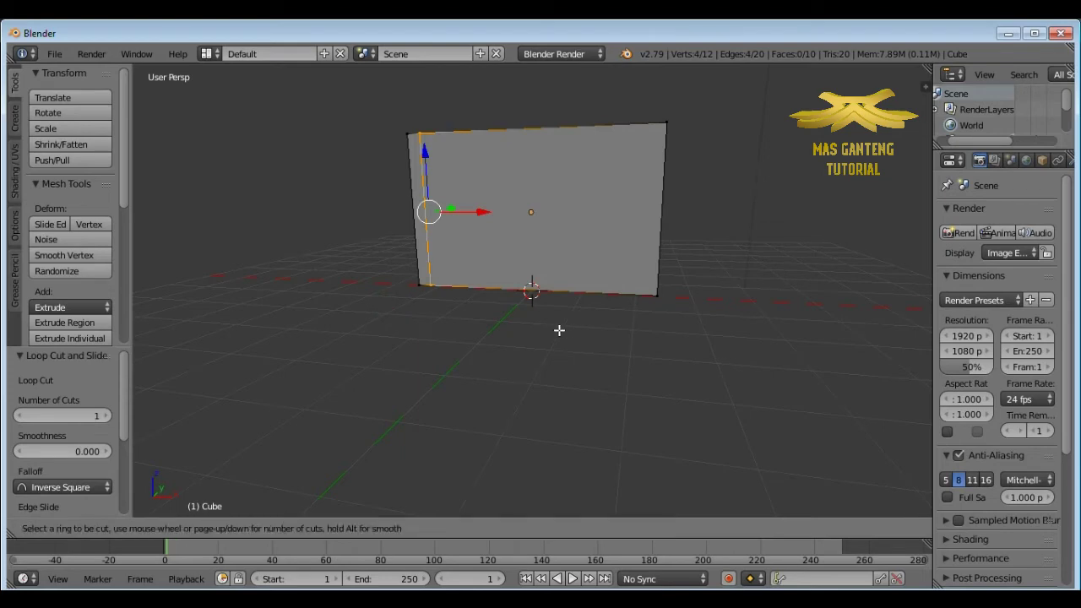
{"action": "left_click", "coordinate": [546, 307]}
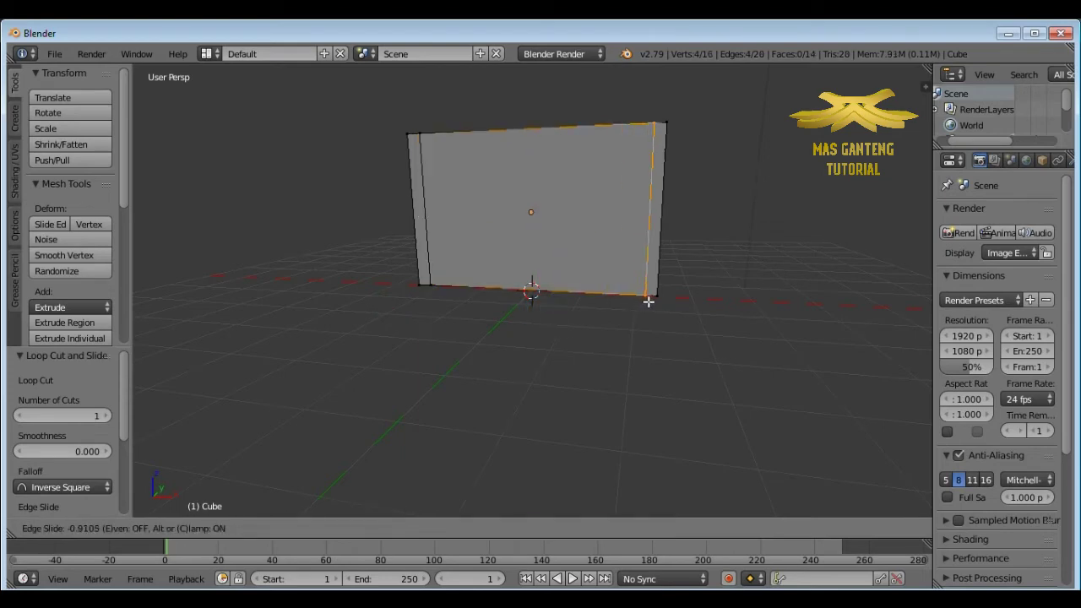
{"action": "left_click", "coordinate": [648, 301]}
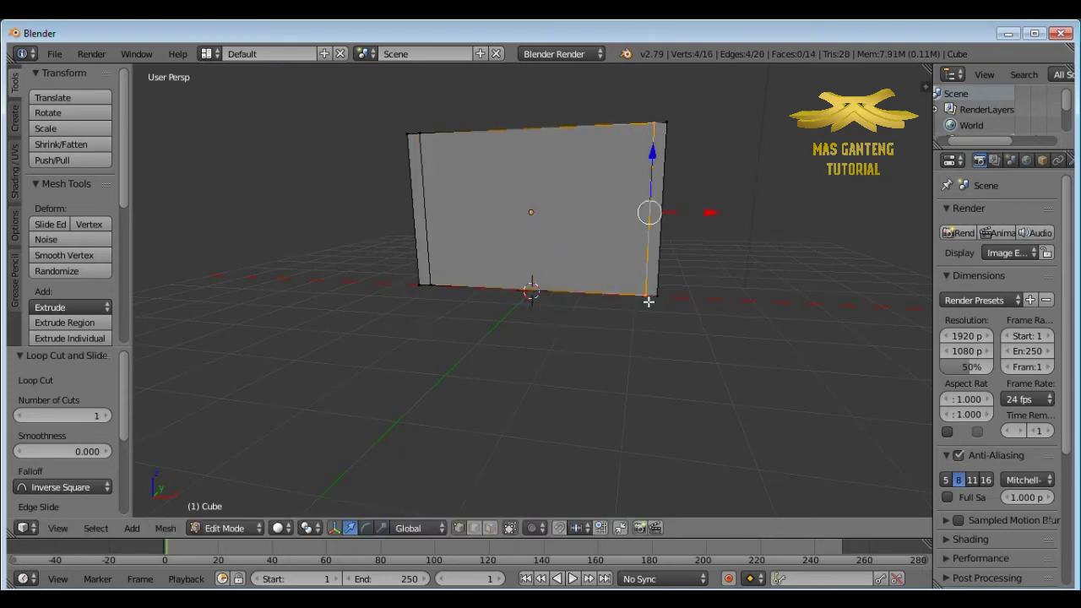
- Try adding horizontal loop cuts near the panel's top and bottom edges, and undo both
{"action": "key", "text": "ctrl+r"}
{"action": "left_click", "coordinate": [673, 169]}
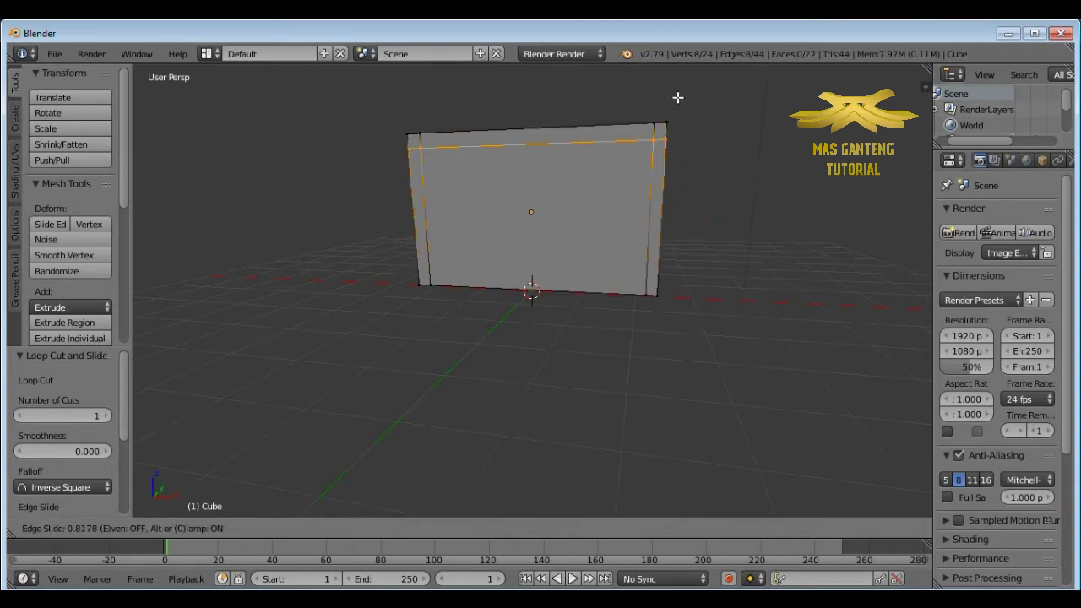
{"action": "left_click", "coordinate": [677, 97]}
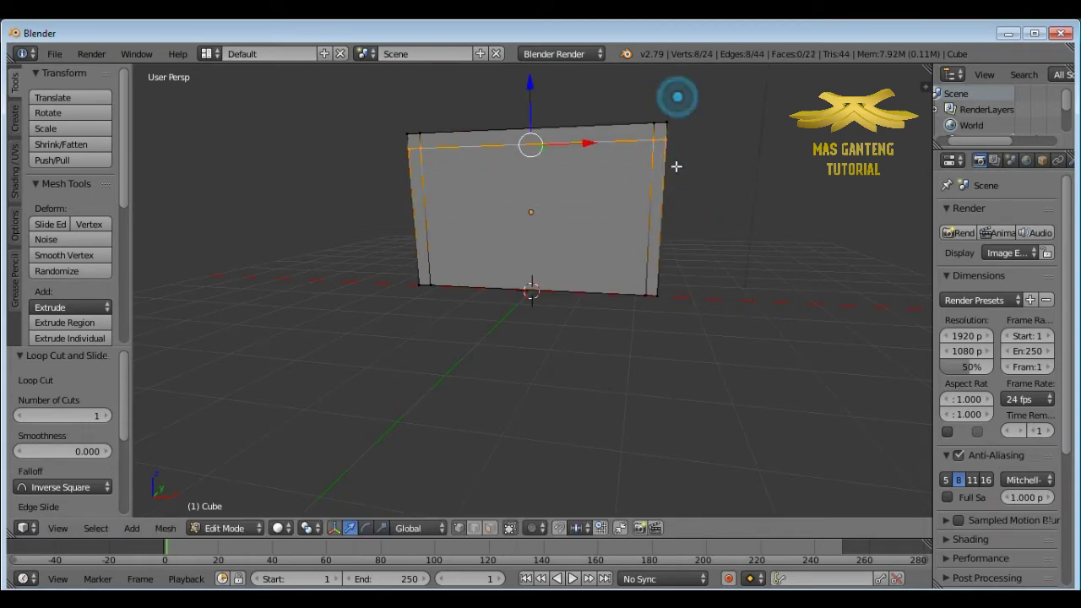
{"action": "key", "text": "ctrl+r"}
{"action": "left_click", "coordinate": [681, 236]}
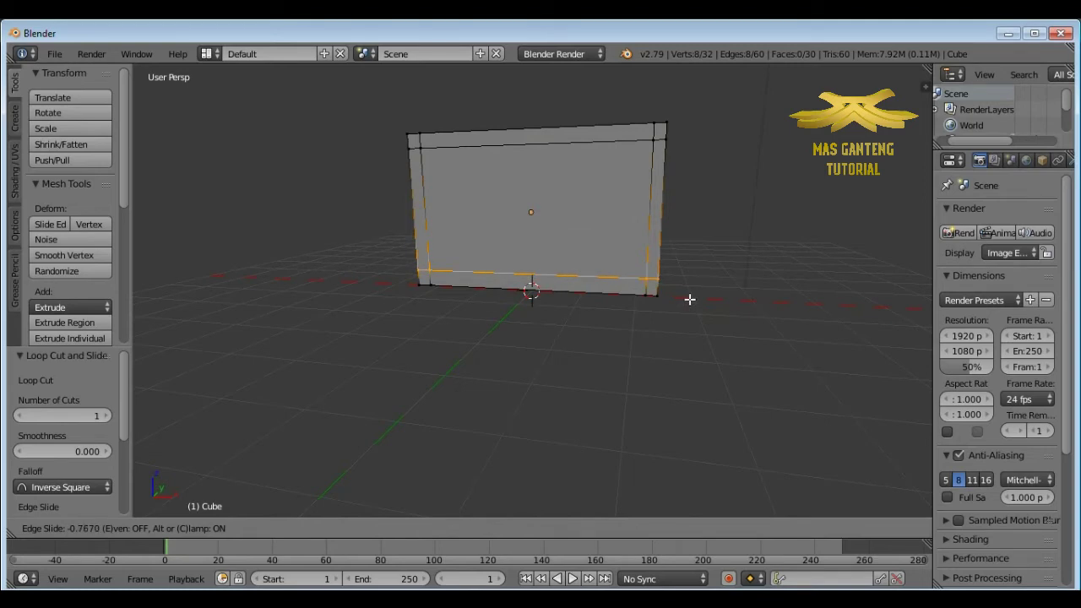
{"action": "left_click", "coordinate": [690, 299]}
{"action": "key", "text": "ctrl+z"}
{"action": "key", "text": "ctrl+z"}
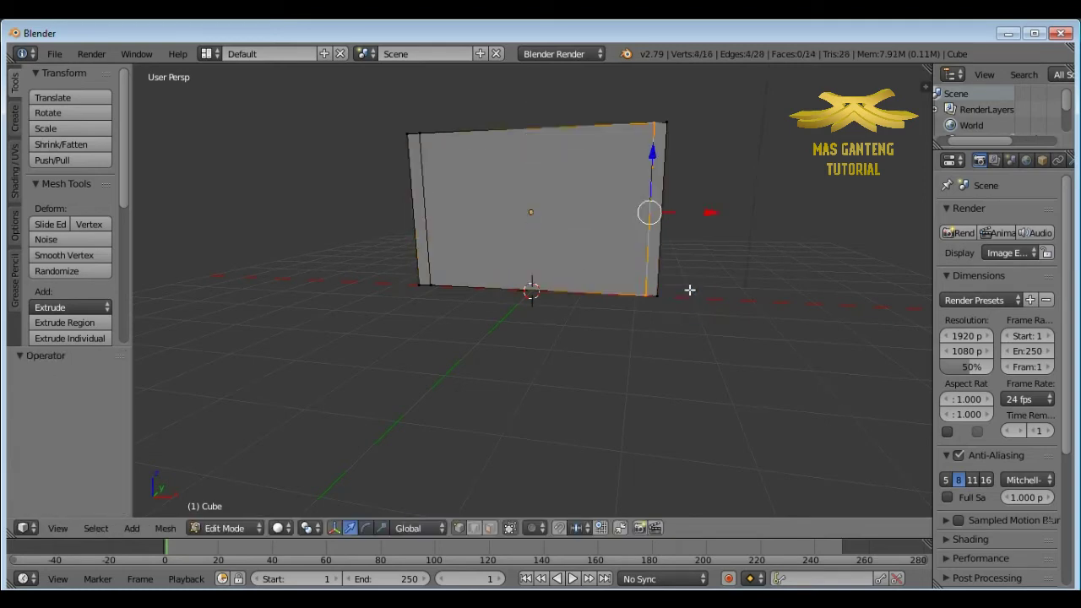
- Add a horizontal loop cut across the panel and slide it close to the top edge
{"action": "key", "text": "ctrl+r"}
{"action": "left_click", "coordinate": [689, 290]}
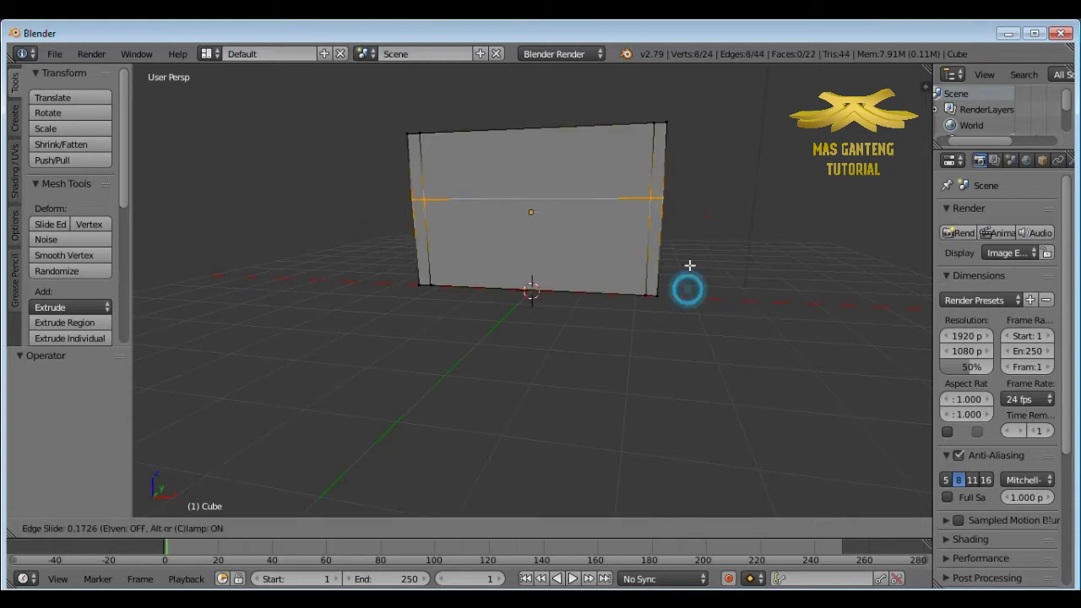
{"action": "left_click", "coordinate": [701, 218]}
{"action": "key", "text": "ctrl+r"}
{"action": "left_click", "coordinate": [688, 277]}
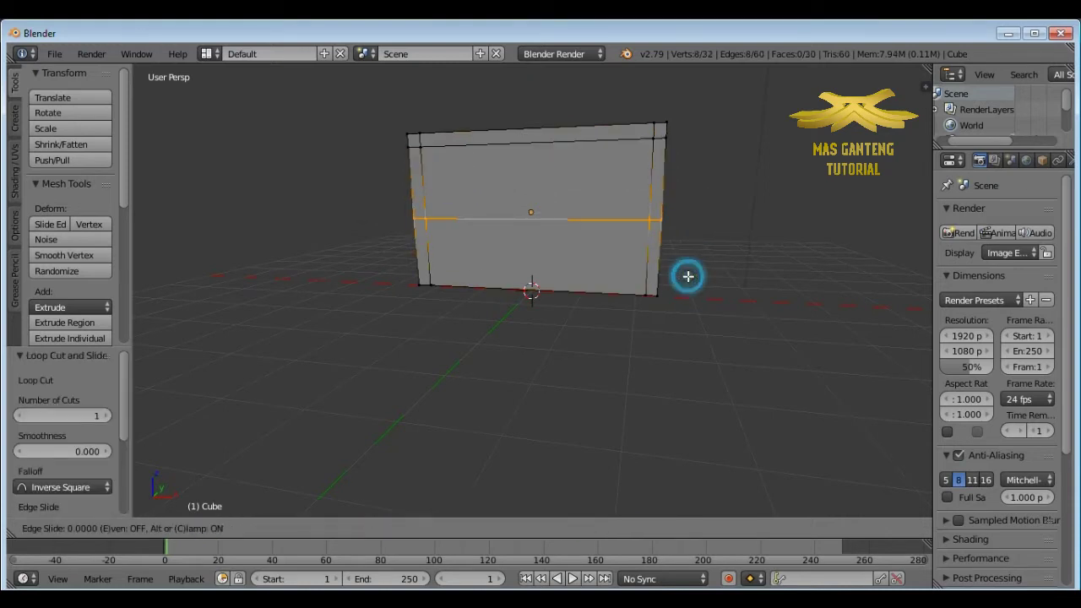
{"action": "right_click", "coordinate": [688, 276]}
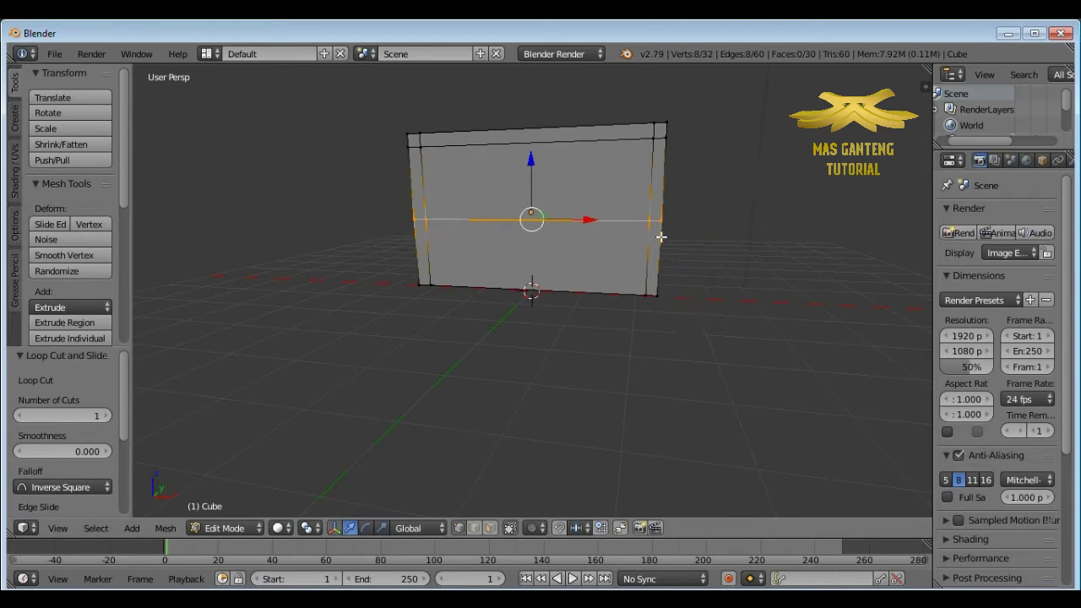
{"action": "key", "text": "ctrl+z"}
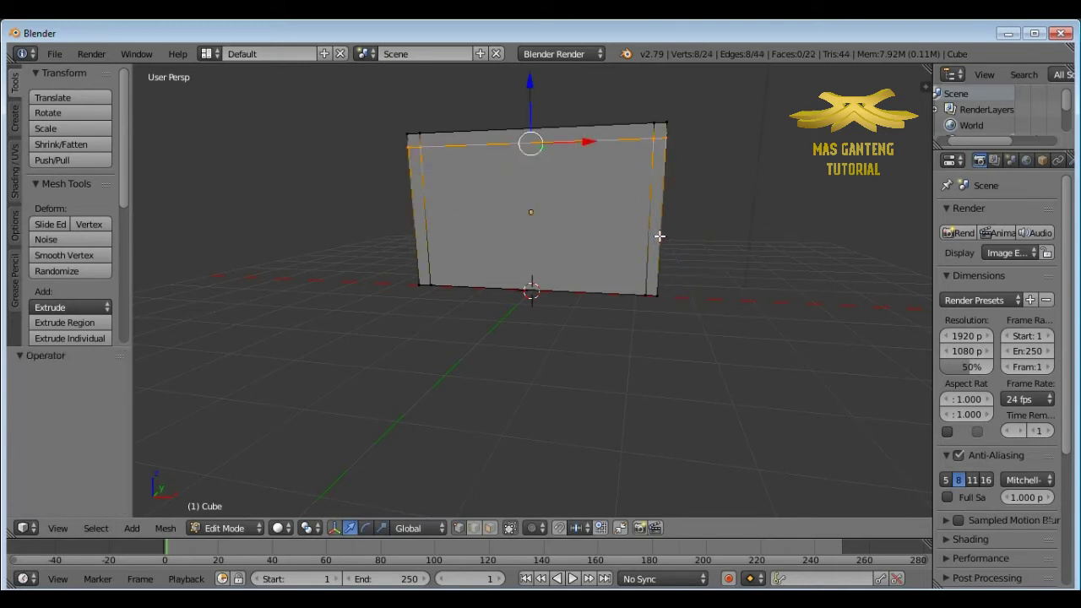
- Add a horizontal loop cut close to the panel's bottom edge, with an edge slide of about -0.81
{"action": "key", "text": "ctrl+r"}
{"action": "left_click", "coordinate": [659, 234]}
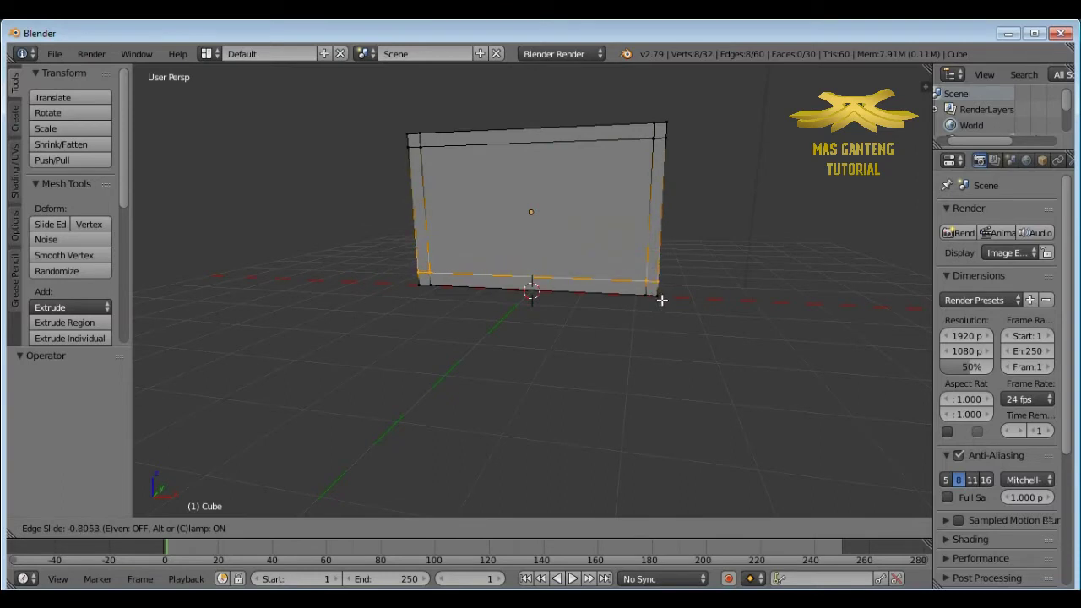
{"action": "left_click", "coordinate": [661, 300]}
- Extrude the panel's large centre face inward by about 0.22, using a left wireframe view, and restore solid shading
{"action": "middle_click_drag", "start_coordinate": [661, 299], "coordinate": [671, 321]}
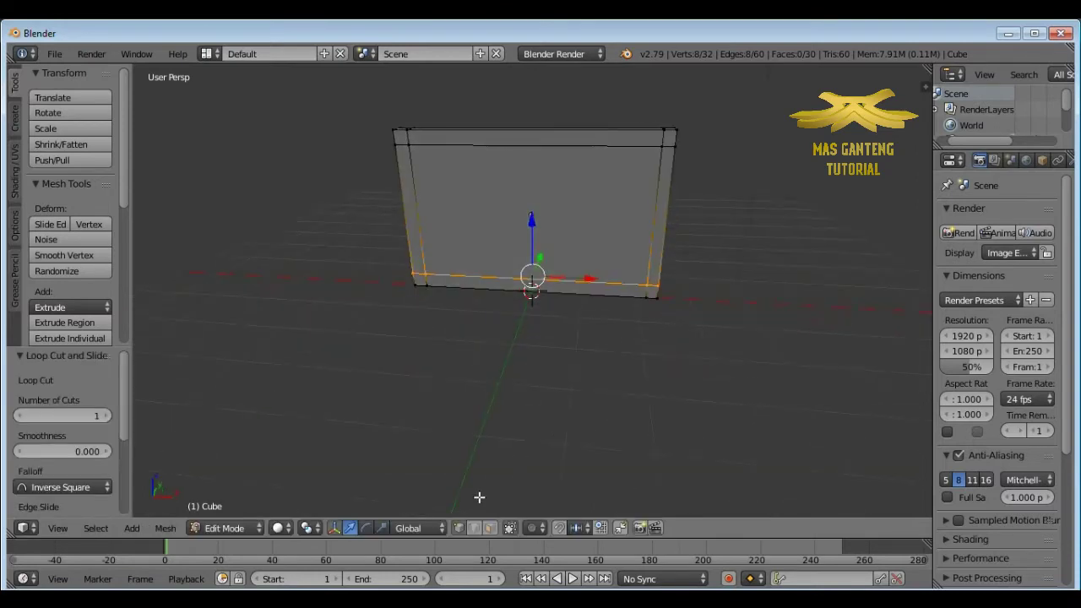
{"action": "left_click", "coordinate": [490, 527]}
{"action": "middle_click_drag", "start_coordinate": [529, 300], "coordinate": [552, 254]}
{"action": "right_click", "coordinate": [577, 208]}
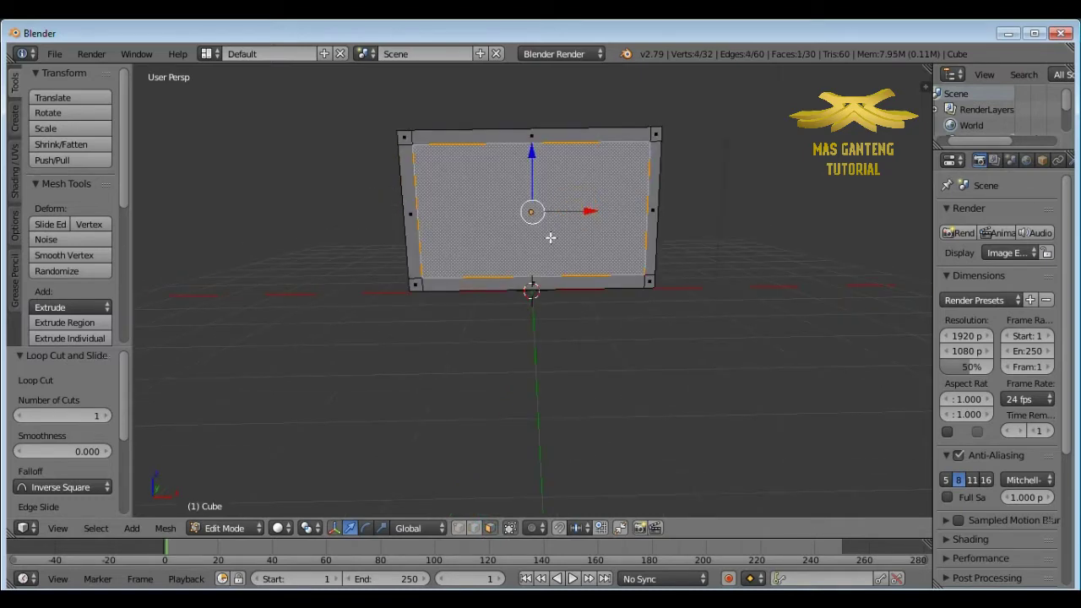
{"action": "left_click", "coordinate": [57, 528]}
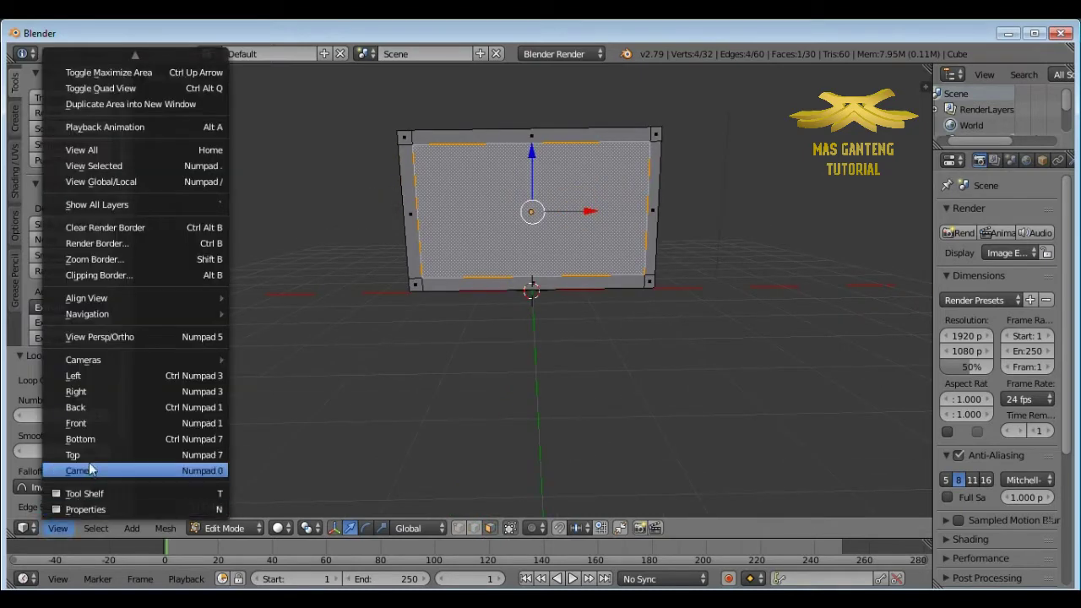
{"action": "left_click", "coordinate": [105, 374]}
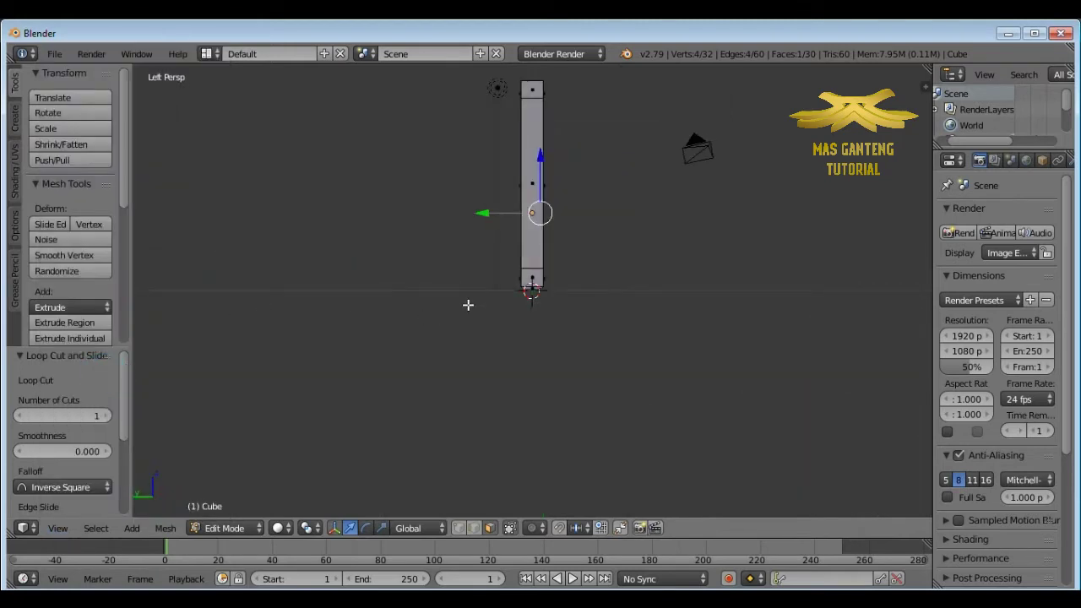
{"action": "key", "text": "z"}
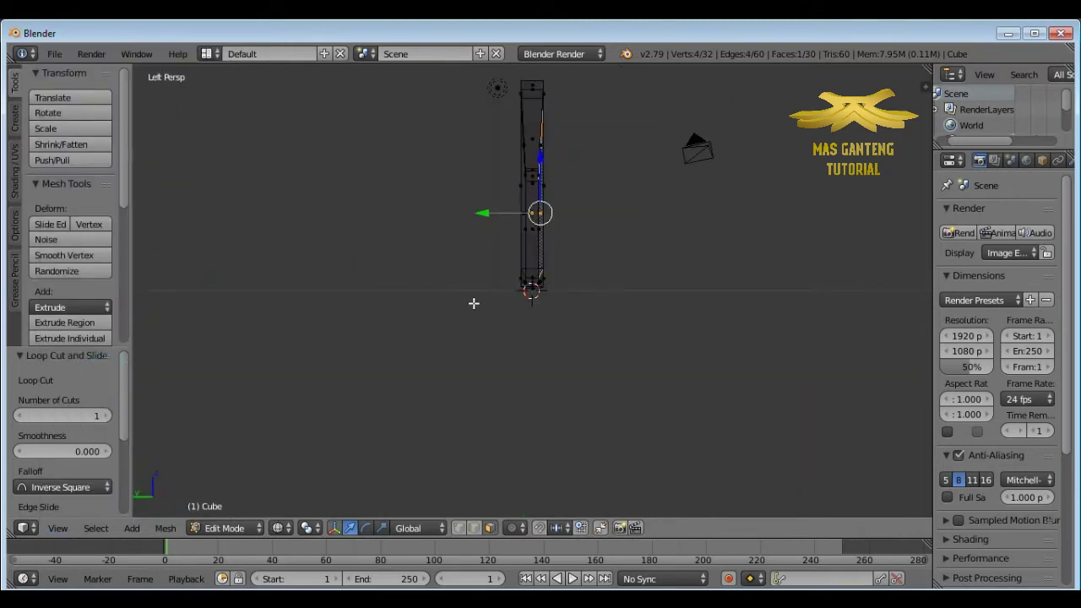
{"action": "key", "text": "e"}
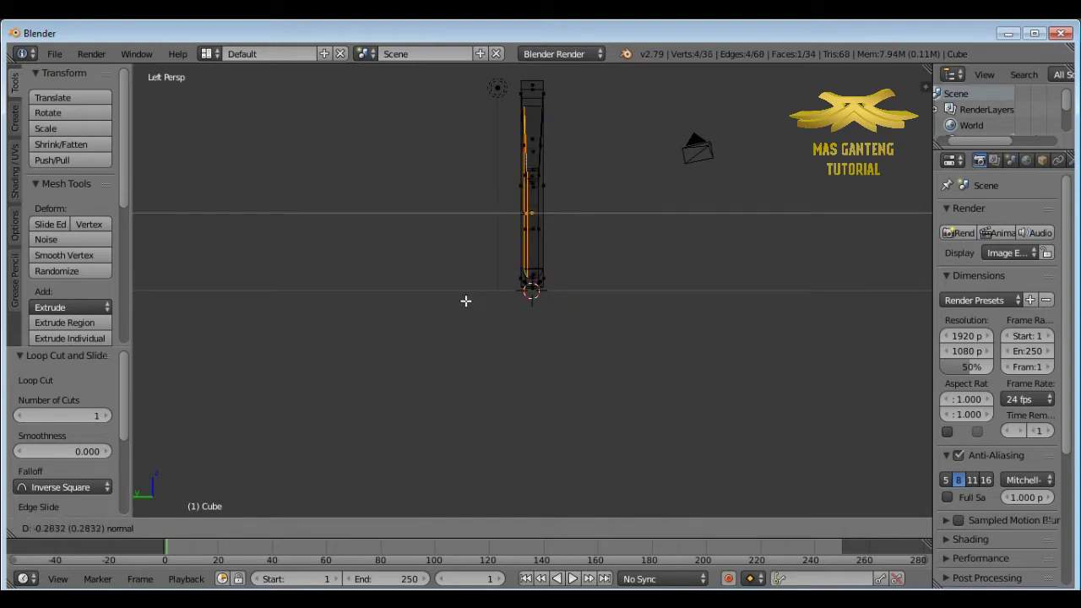
{"action": "left_click", "coordinate": [469, 300]}
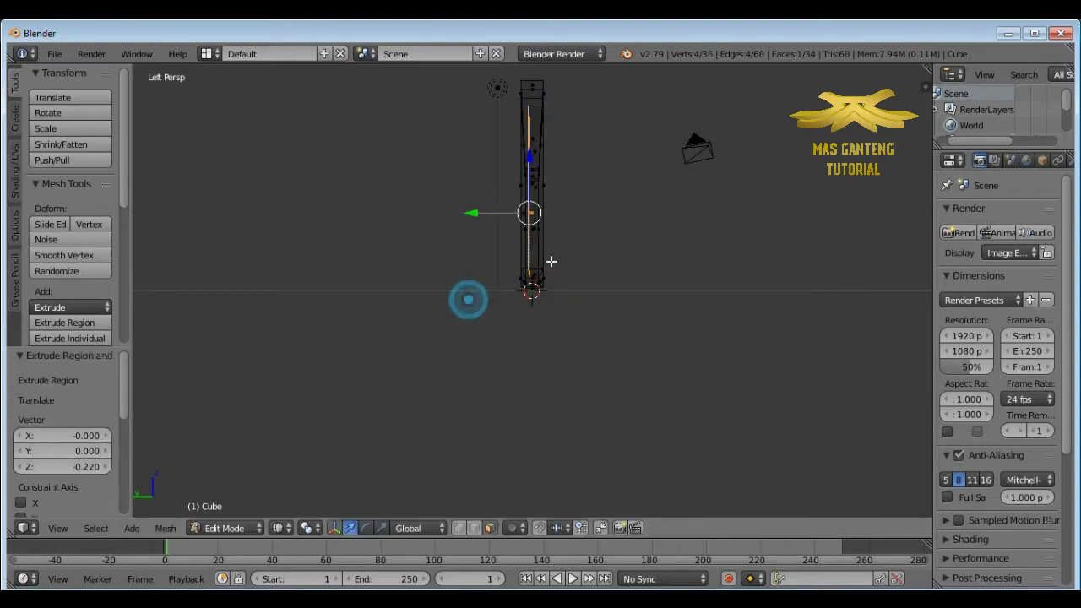
{"action": "middle_click_drag", "start_coordinate": [553, 261], "coordinate": [446, 208]}
{"action": "key", "text": "z"}
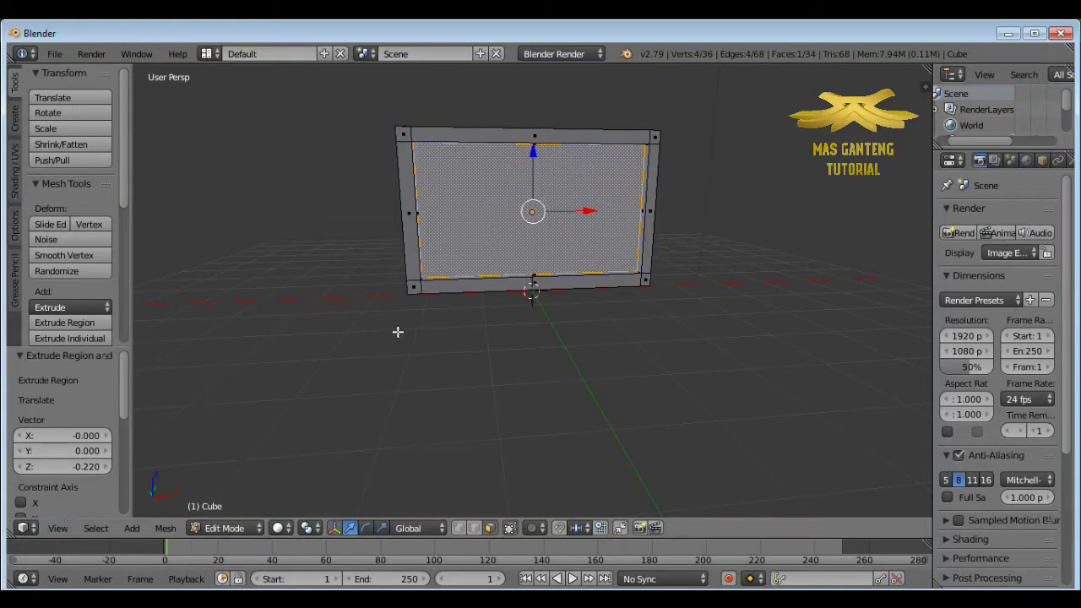
- Return to Object Mode and place the 3D cursor in front of the panel, below its lower-left corner
{"action": "scroll", "coordinate": [338, 435], "scroll_direction": "down", "scroll_amount": 2}
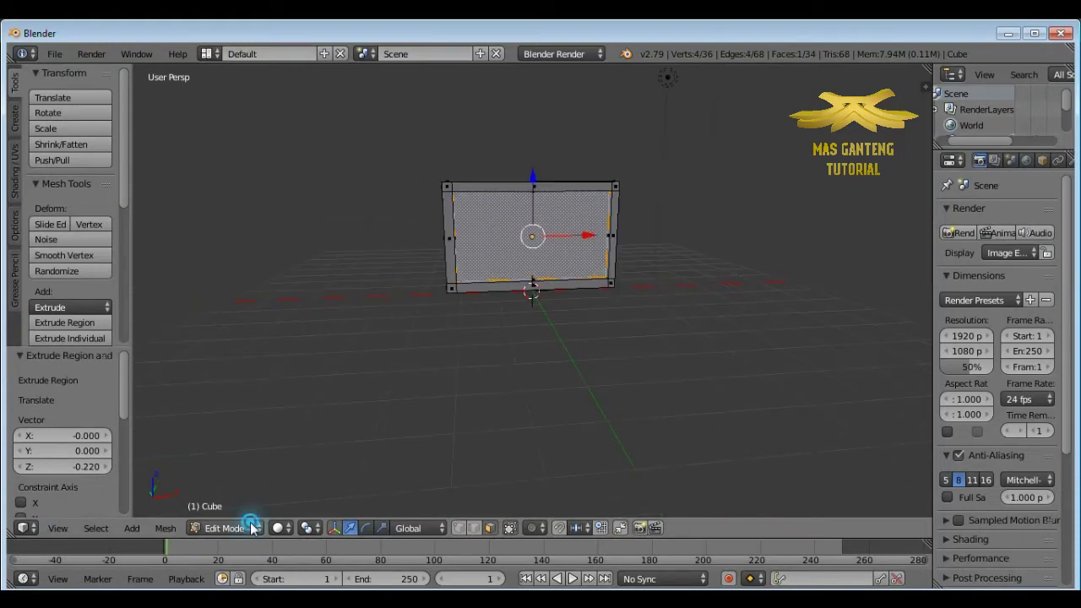
{"action": "left_click", "coordinate": [253, 527]}
{"action": "left_click", "coordinate": [256, 510]}
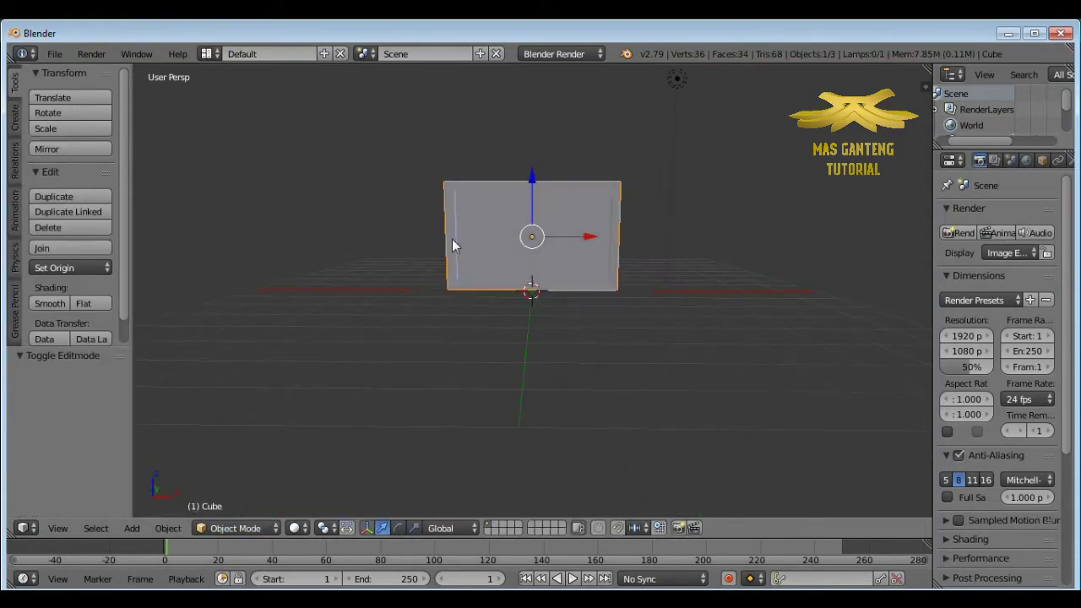
{"action": "scroll", "coordinate": [609, 178], "scroll_direction": "up", "scroll_amount": 4}
{"action": "scroll", "coordinate": [728, 185], "scroll_direction": "down", "scroll_amount": 3}
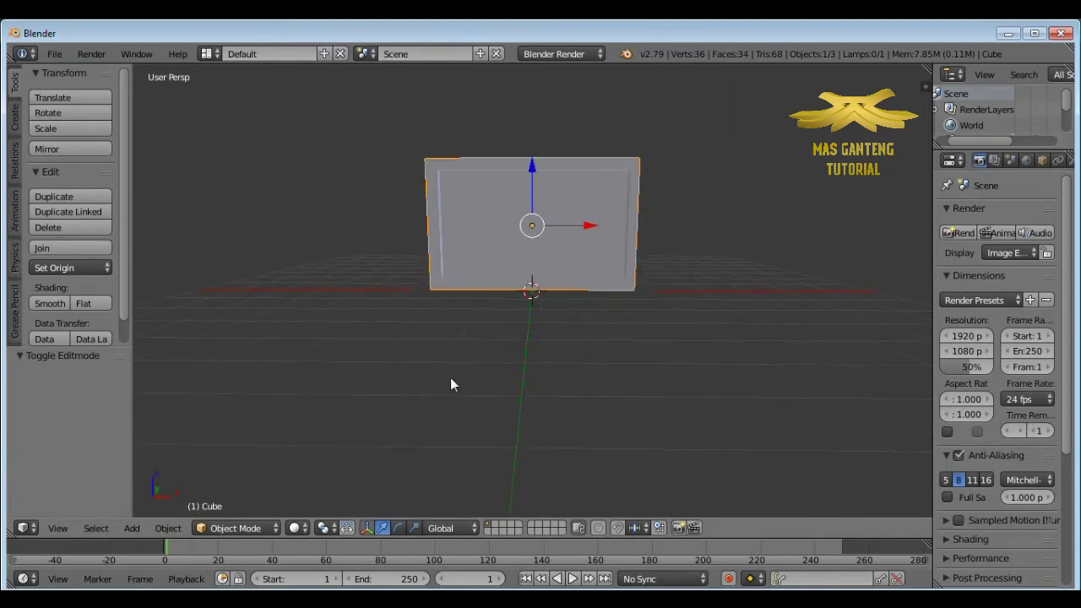
{"action": "left_click", "coordinate": [428, 361]}
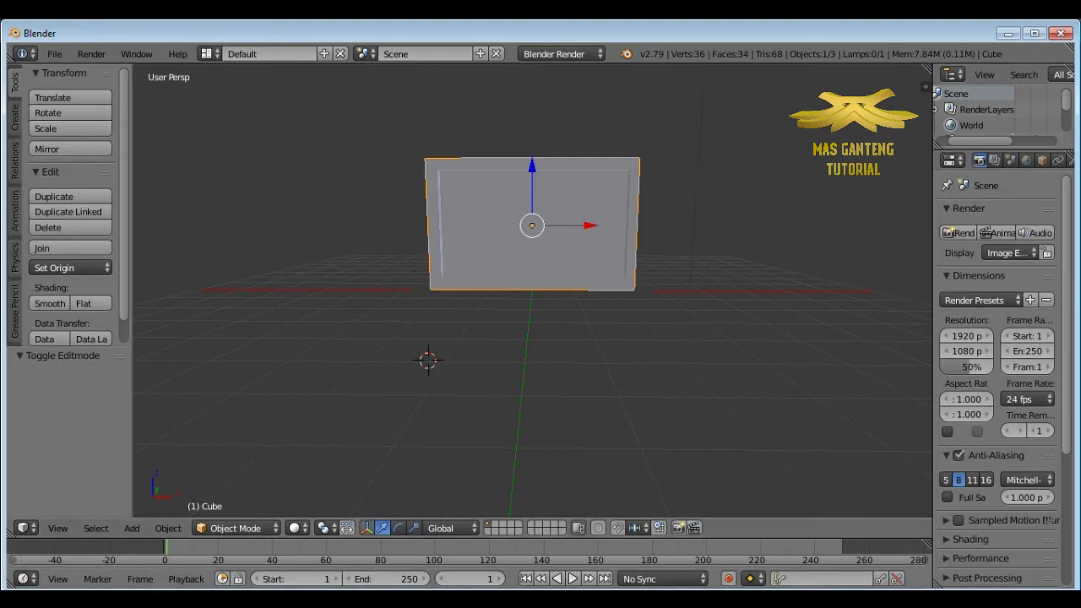
- Add a torus at the 3D cursor and shrink it uniformly with a scale factor of about -0.3
{"action": "scroll", "coordinate": [506, 175], "scroll_direction": "up", "scroll_amount": 3}
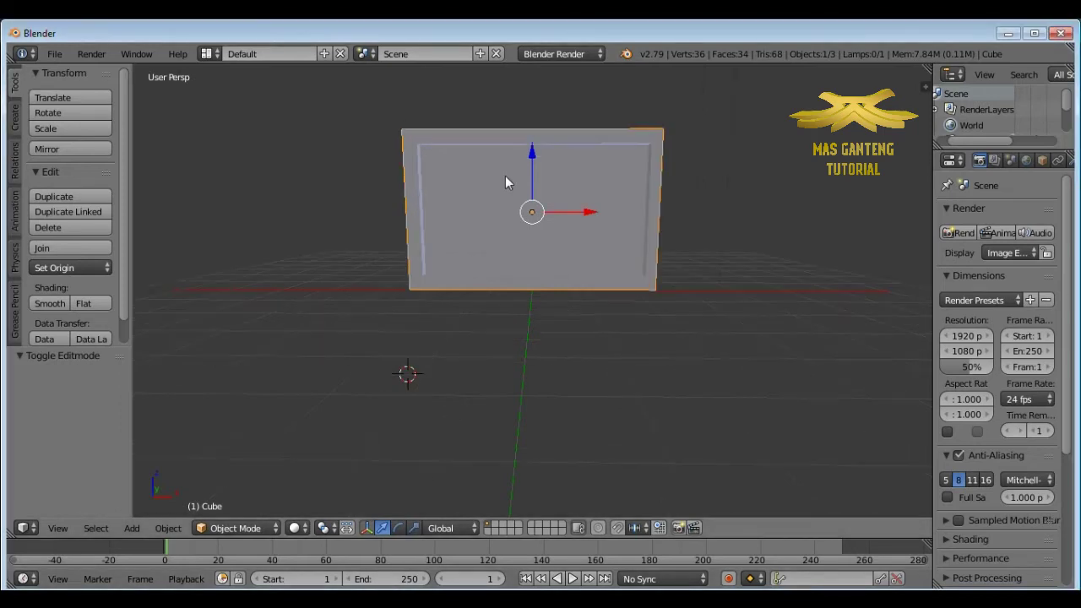
{"action": "middle_click_drag", "start_coordinate": [515, 168], "coordinate": [361, 332]}
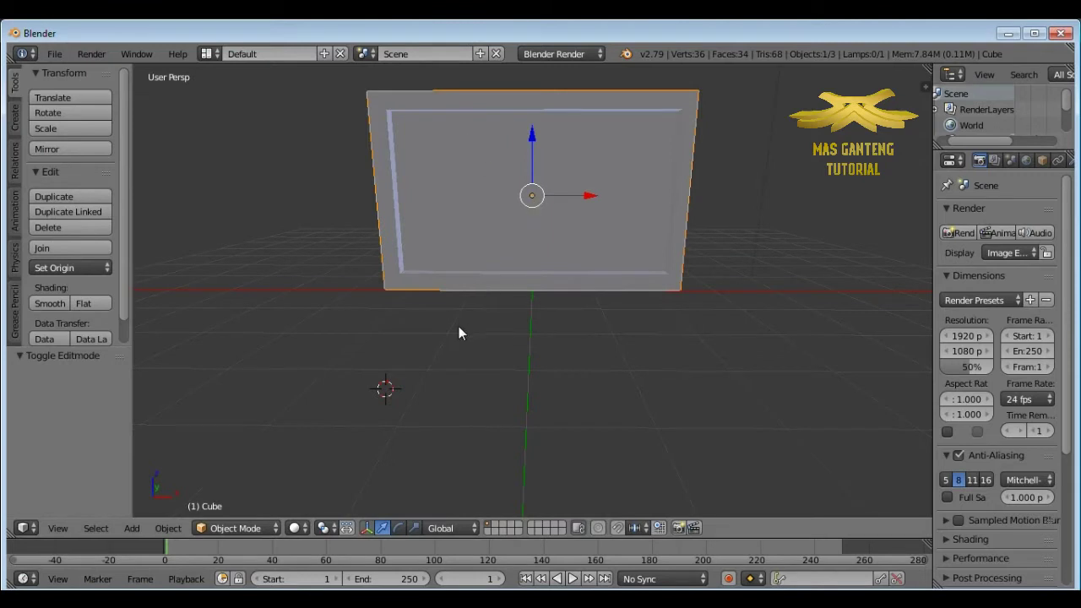
{"action": "key", "text": "shift+a"}
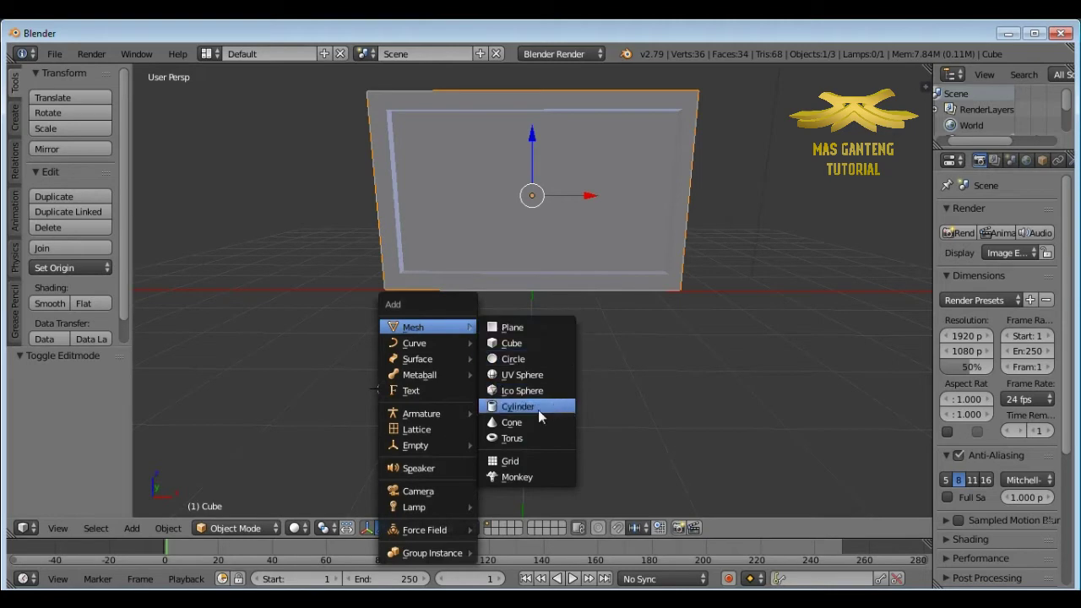
{"action": "left_click", "coordinate": [517, 439]}
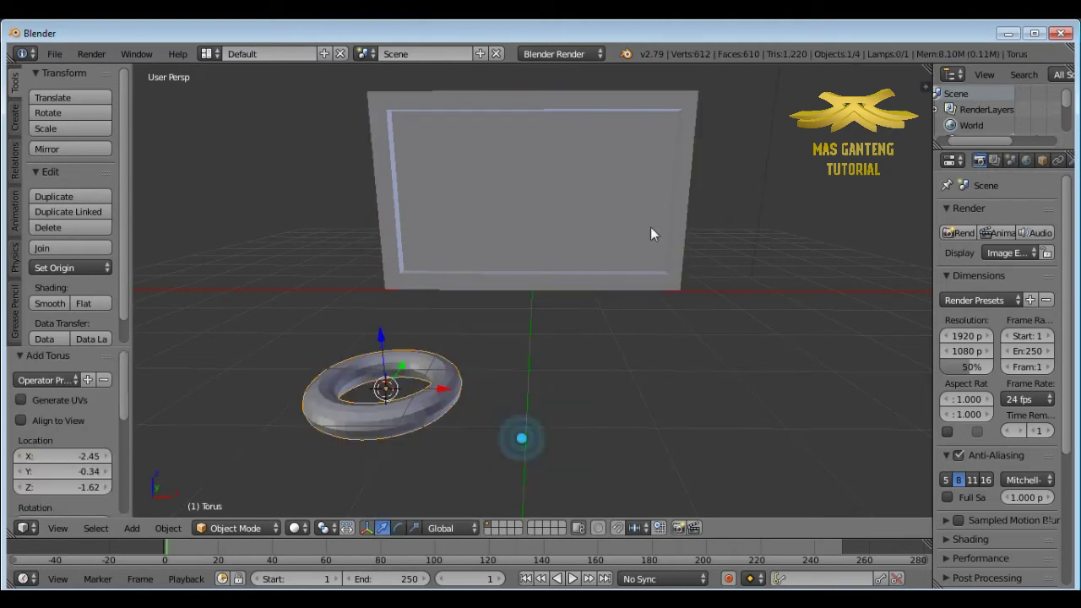
{"action": "middle_click_drag", "start_coordinate": [382, 424], "coordinate": [432, 380]}
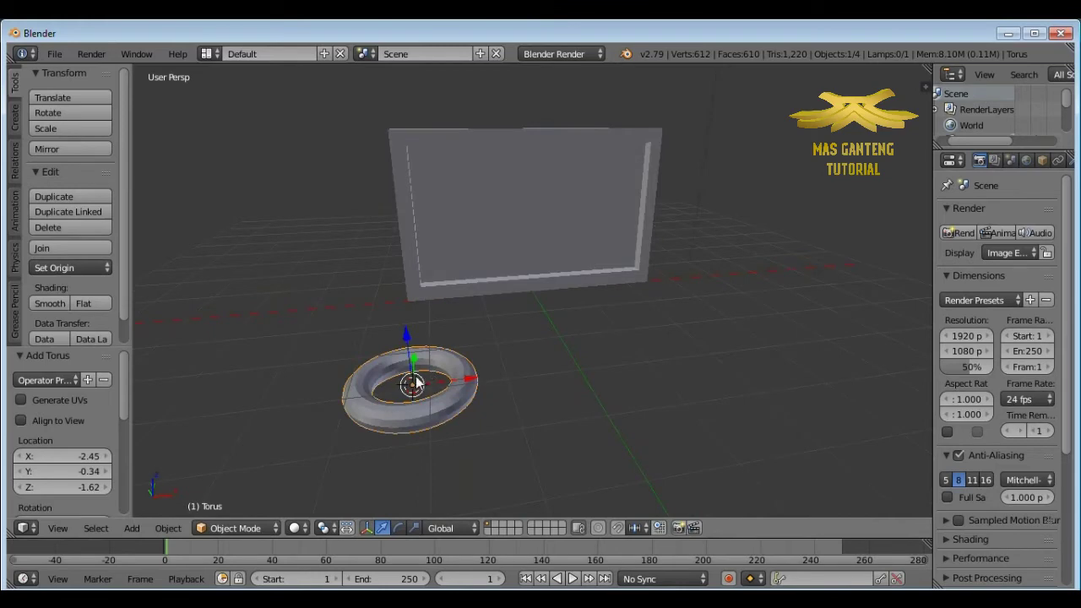
{"action": "key", "text": "s"}
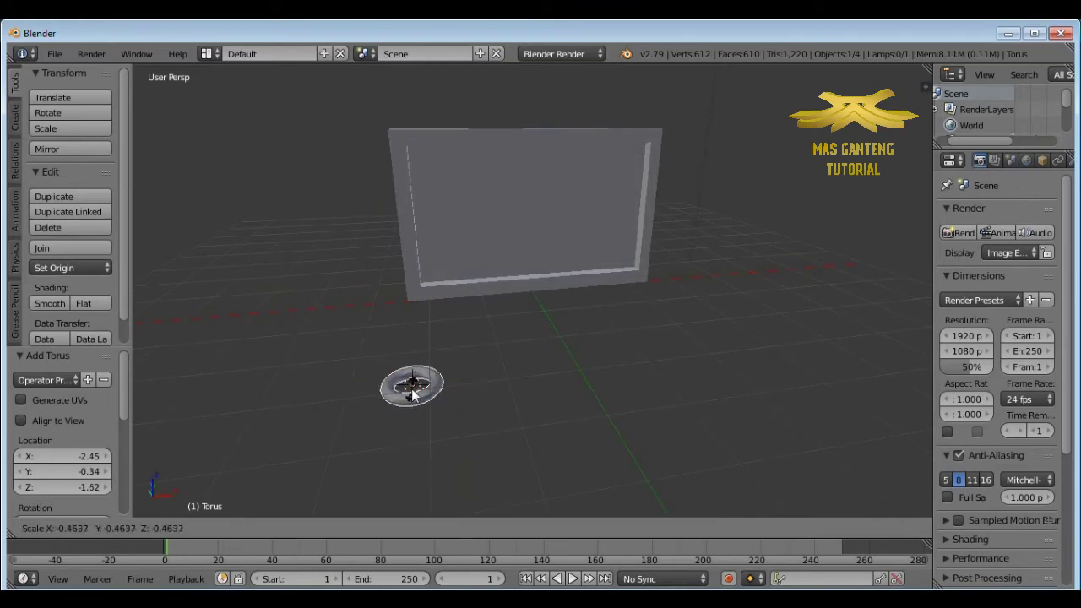
{"action": "left_click", "coordinate": [410, 387]}
- Flatten the torus along the global Z axis with a scale factor of about -0.16
{"action": "middle_click_drag", "start_coordinate": [409, 388], "coordinate": [306, 439]}
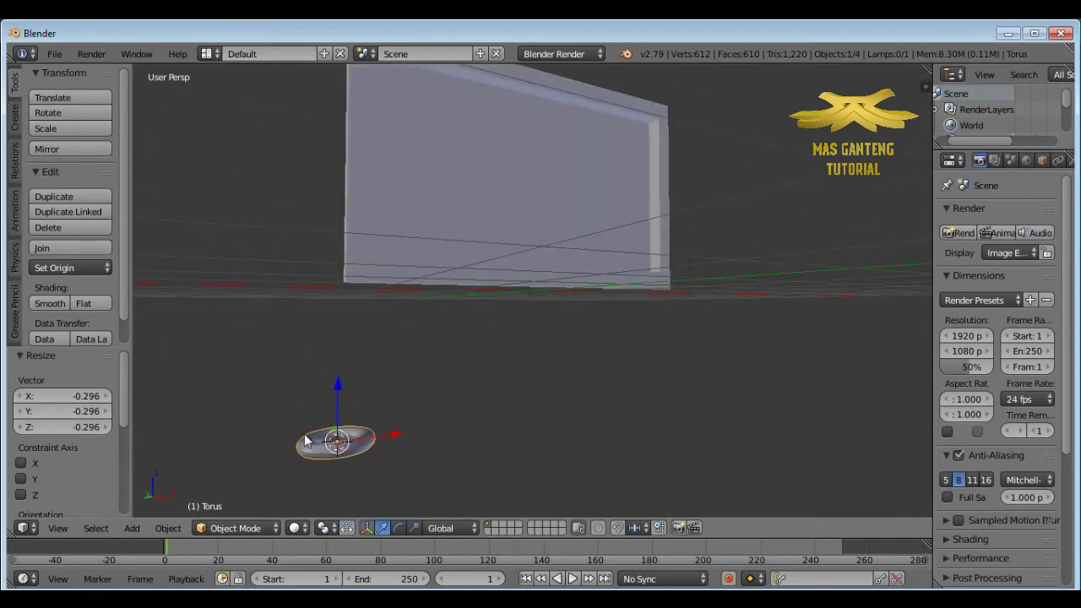
{"action": "key", "text": "s"}
{"action": "key", "text": "z"}
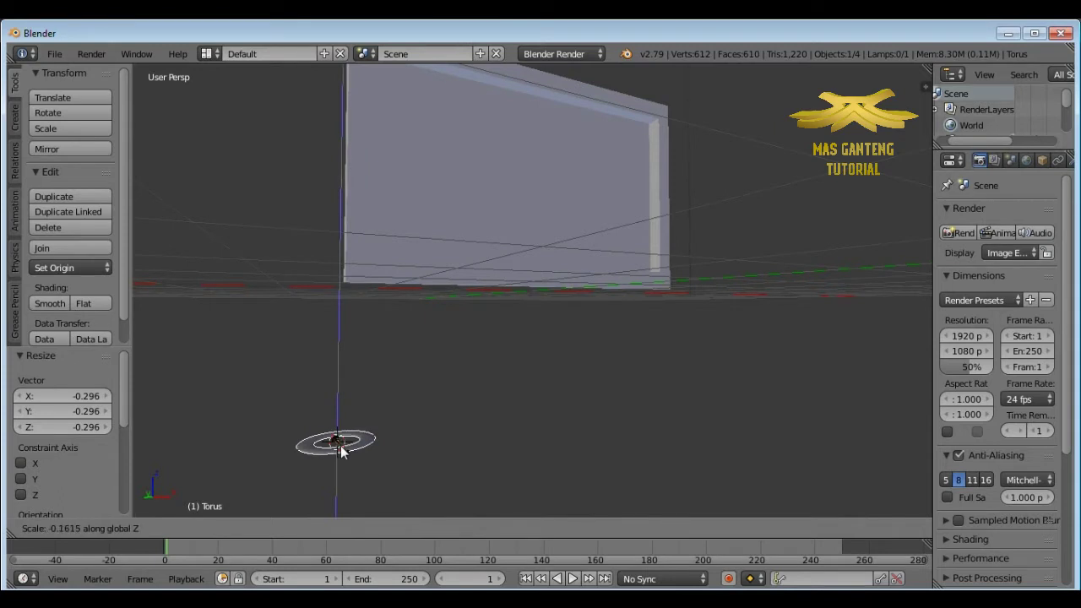
{"action": "left_click", "coordinate": [341, 445]}
- Raise the torus to the panel's bottom edge and move it about 4.15 along X towards the panel's lower-right corner
{"action": "key", "text": "g"}
{"action": "key", "text": "z"}
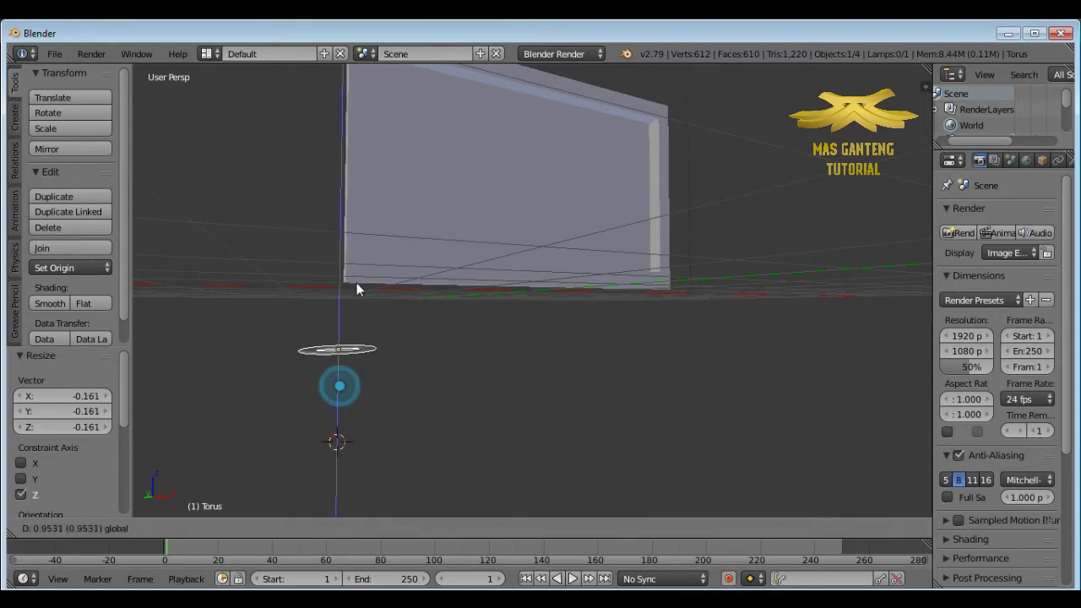
{"action": "left_click", "coordinate": [369, 275]}
{"action": "key", "text": "g"}
{"action": "key", "text": "x"}
{"action": "left_click", "coordinate": [698, 269]}
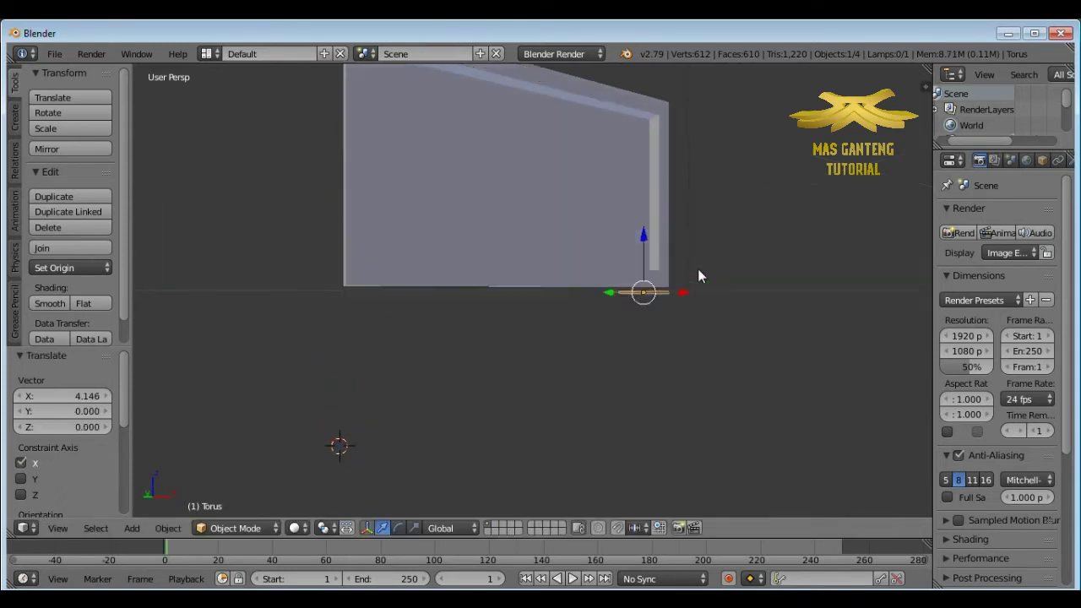
- Stand the torus upright facing front by setting its Y and X rotation to 90° each
{"action": "middle_click_drag", "start_coordinate": [698, 268], "coordinate": [635, 337]}
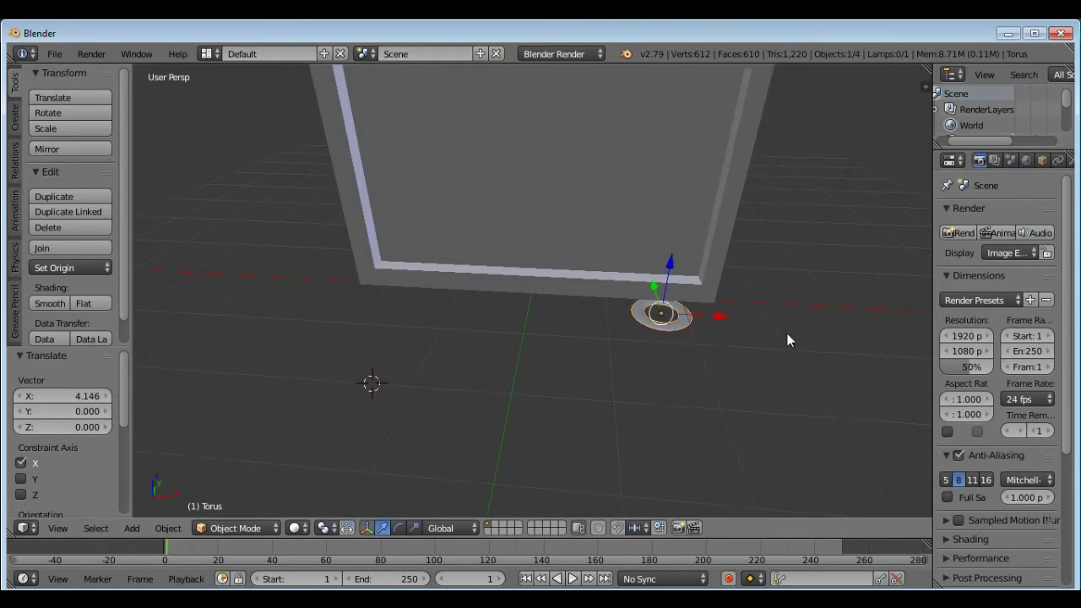
{"action": "key", "text": "n"}
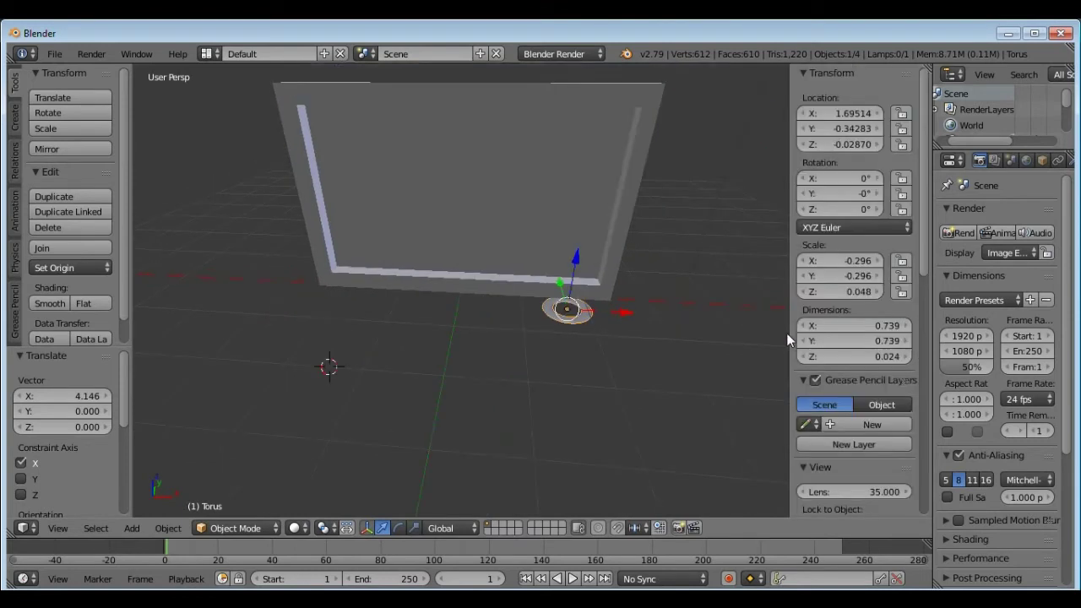
{"action": "left_click", "coordinate": [857, 193]}
{"action": "type", "text": "90"}
{"action": "key", "text": "Return"}
{"action": "left_click", "coordinate": [857, 177]}
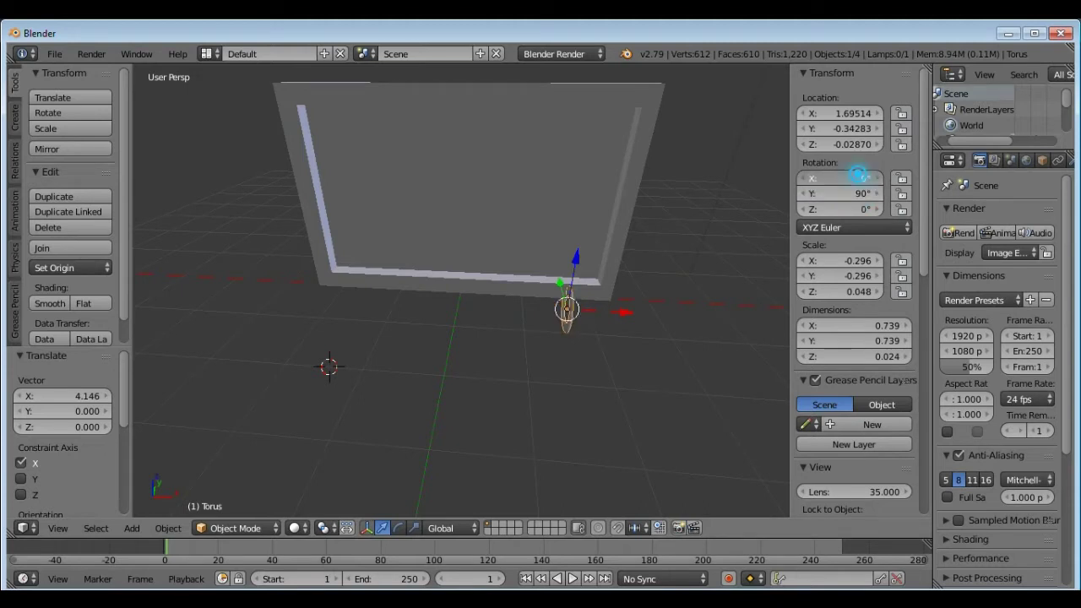
{"action": "type", "text": "90"}
{"action": "key", "text": "Return"}
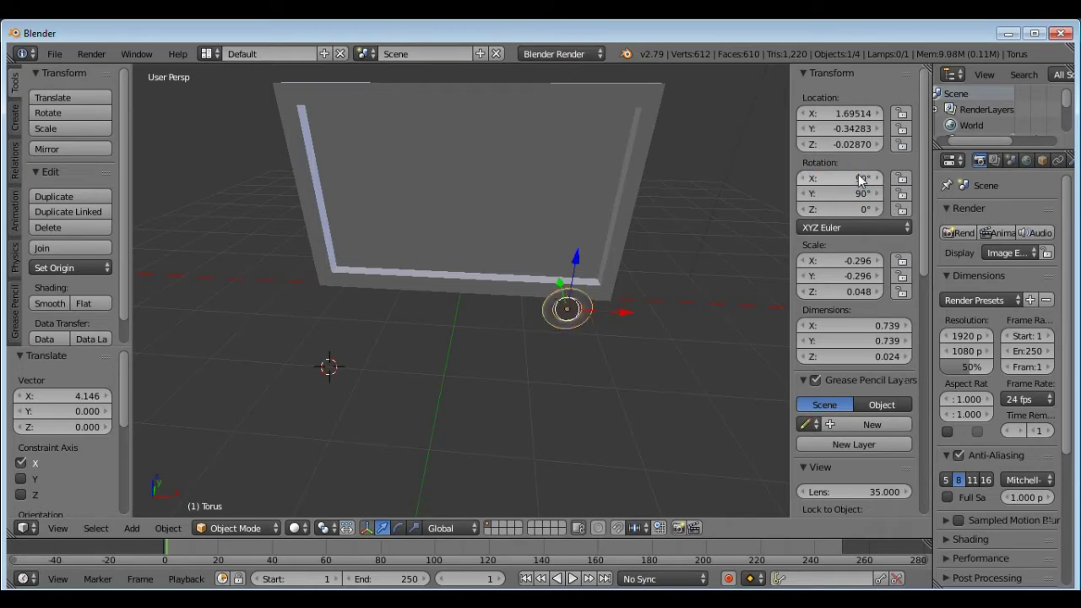
- Scale the torus along global Z by about -1.08 and shrink it uniformly by a factor of about 0.41
{"action": "middle_click_drag", "start_coordinate": [514, 324], "coordinate": [649, 302]}
{"action": "scroll", "coordinate": [649, 302], "scroll_direction": "up", "scroll_amount": 2}
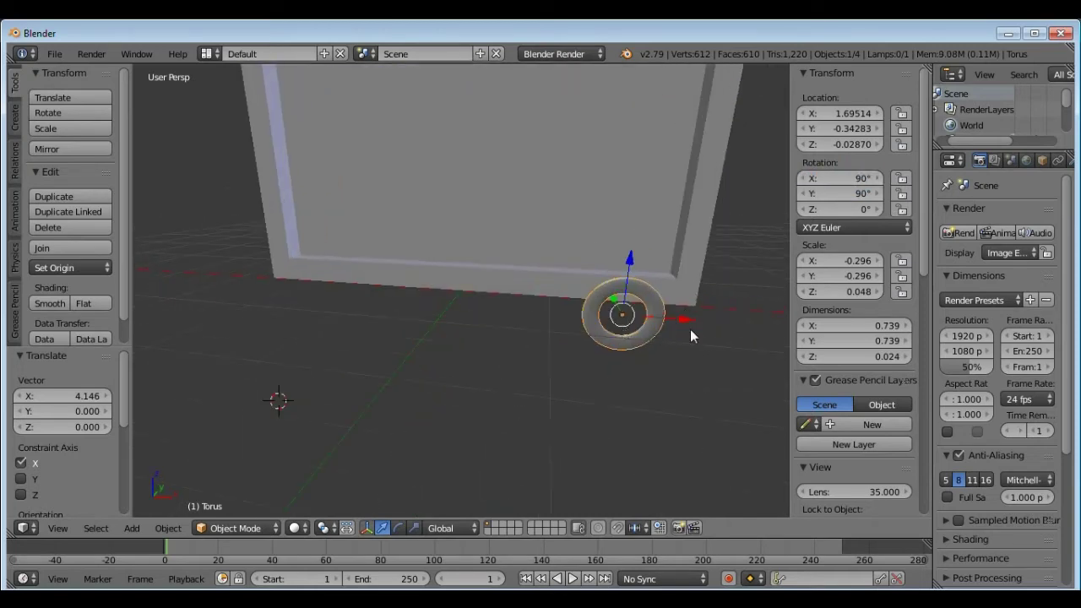
{"action": "key", "text": "s"}
{"action": "key", "text": "z"}
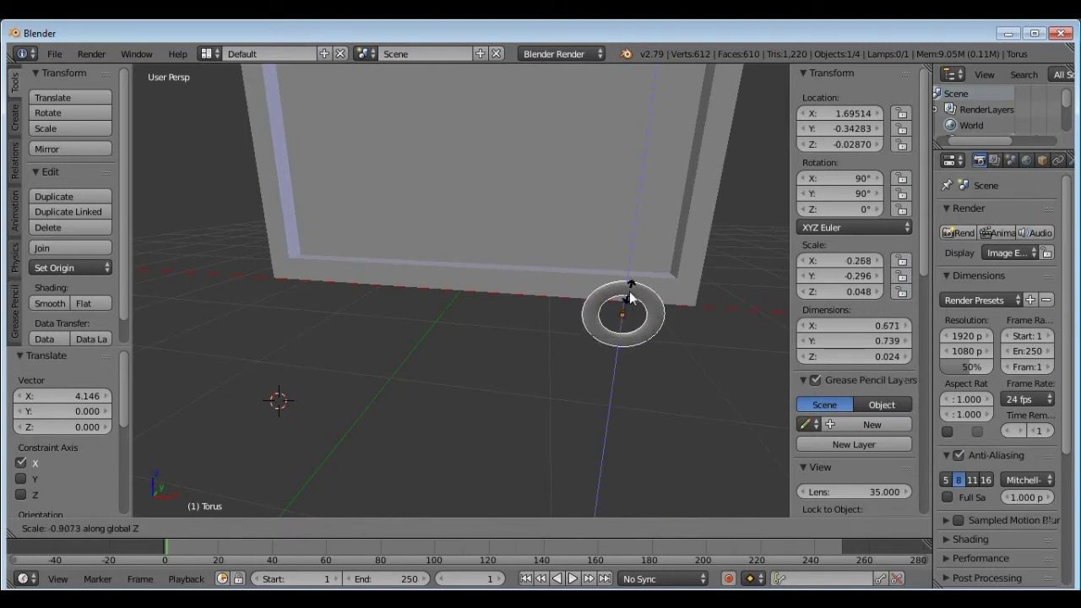
{"action": "left_click", "coordinate": [630, 290]}
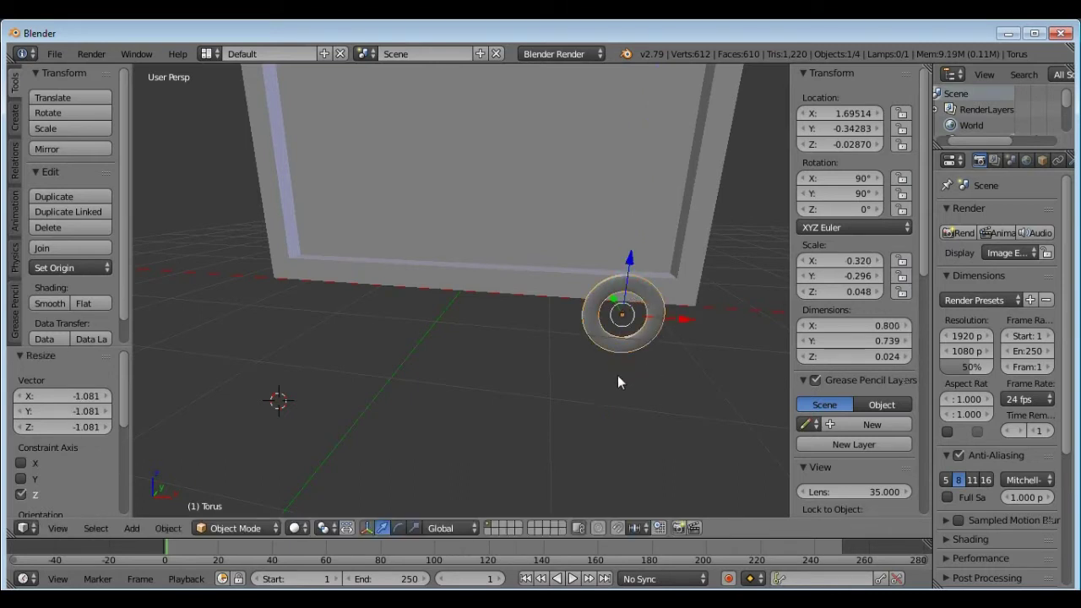
{"action": "key", "text": "s"}
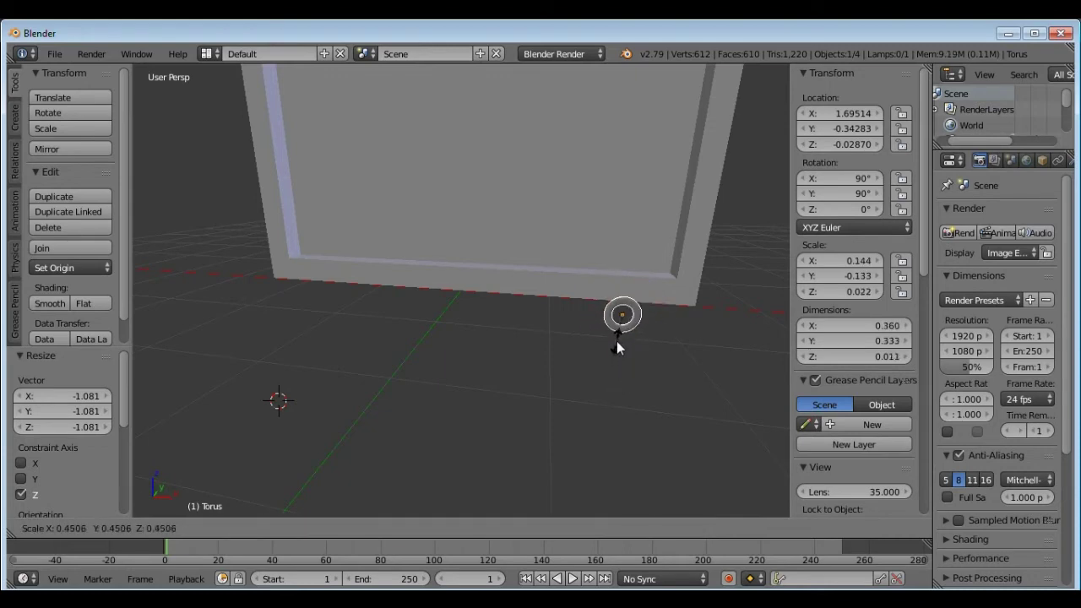
{"action": "left_click", "coordinate": [617, 340]}
- Move the torus onto the front border at the panel's lower-right corner, to about X 1.97, Y -0.17, Z 0.09
{"action": "scroll", "coordinate": [655, 322], "scroll_direction": "up", "scroll_amount": 3}
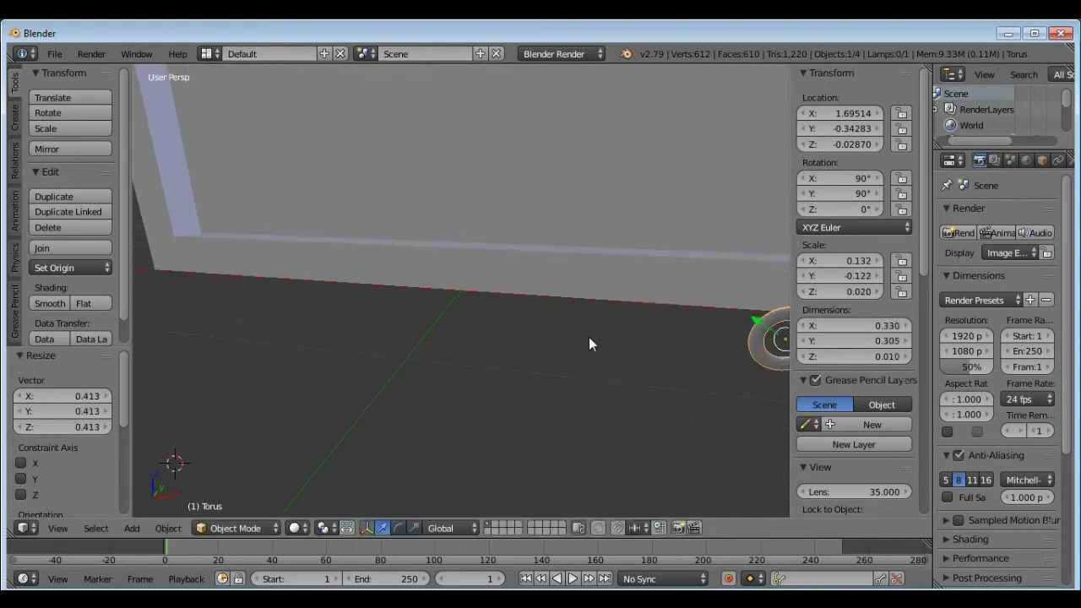
{"action": "scroll", "coordinate": [698, 330], "scroll_direction": "down", "scroll_amount": 3}
{"action": "left_click_drag", "start_coordinate": [719, 329], "coordinate": [763, 329]}
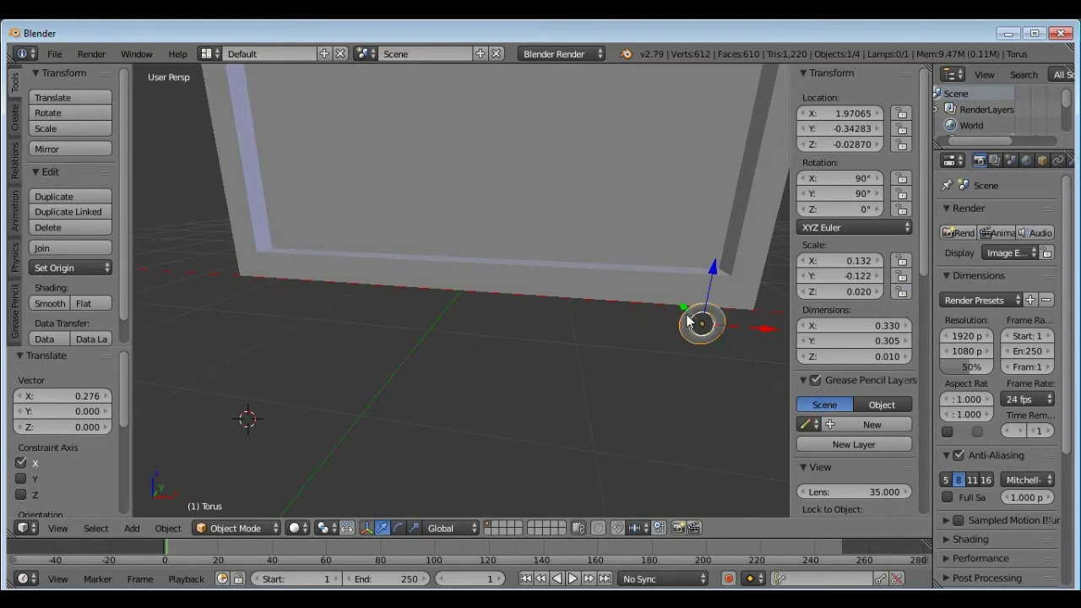
{"action": "middle_click_drag", "start_coordinate": [688, 321], "coordinate": [598, 401]}
{"action": "mouse_move", "coordinate": [536, 441]}
{"action": "left_mouse_down"}
{"action": "mouse_move", "coordinate": [590, 420]}
{"action": "mouse_move", "coordinate": [548, 428]}
{"action": "left_mouse_up"}
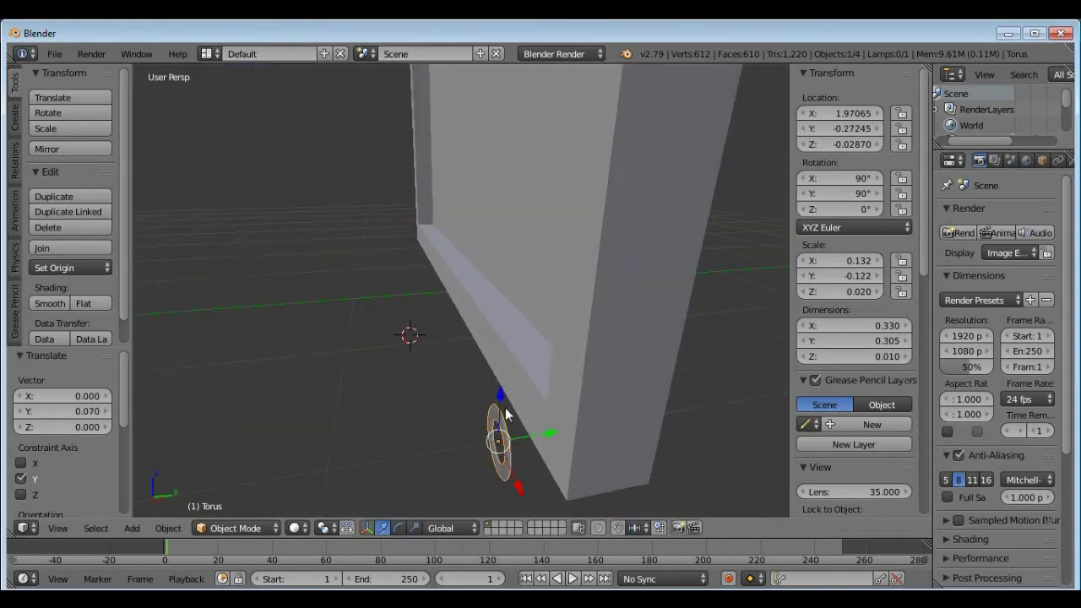
{"action": "left_click_drag", "start_coordinate": [500, 400], "coordinate": [497, 376]}
{"action": "mouse_move", "coordinate": [521, 414]}
{"action": "middle_mouse_down"}
{"action": "mouse_move", "coordinate": [582, 386]}
{"action": "mouse_move", "coordinate": [513, 386]}
{"action": "mouse_move", "coordinate": [506, 408]}
{"action": "middle_mouse_up"}
{"action": "left_click_drag", "start_coordinate": [465, 401], "coordinate": [493, 394]}
- Shrink the torus on the panel's border uniformly by a factor of about 0.72
{"action": "middle_click_drag", "start_coordinate": [493, 395], "coordinate": [652, 366]}
{"action": "key", "text": "s"}
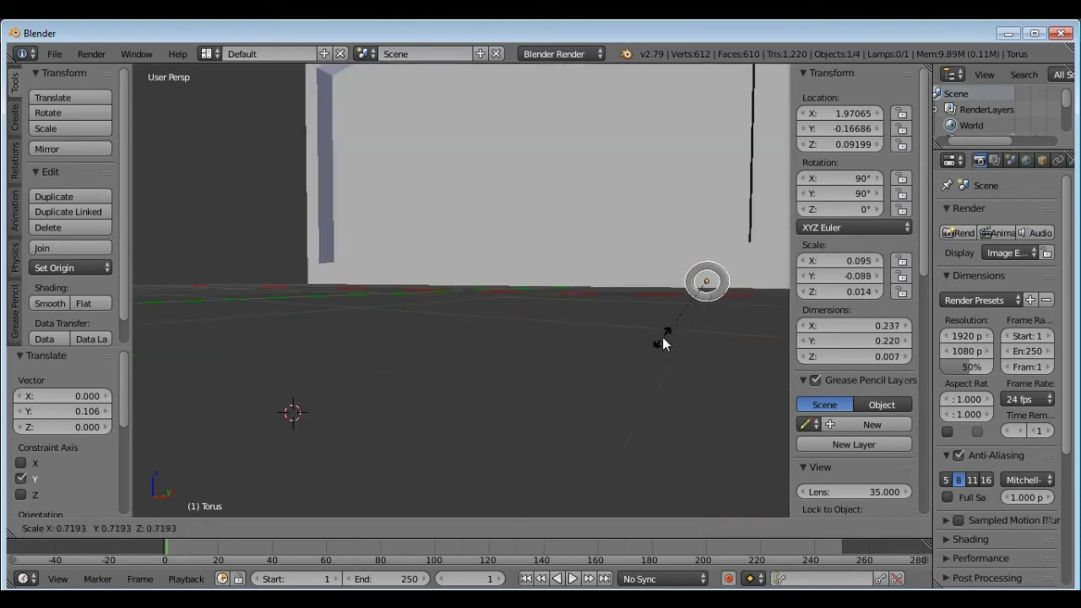
{"action": "left_click", "coordinate": [662, 337]}
{"action": "middle_click_drag", "start_coordinate": [661, 334], "coordinate": [579, 361]}
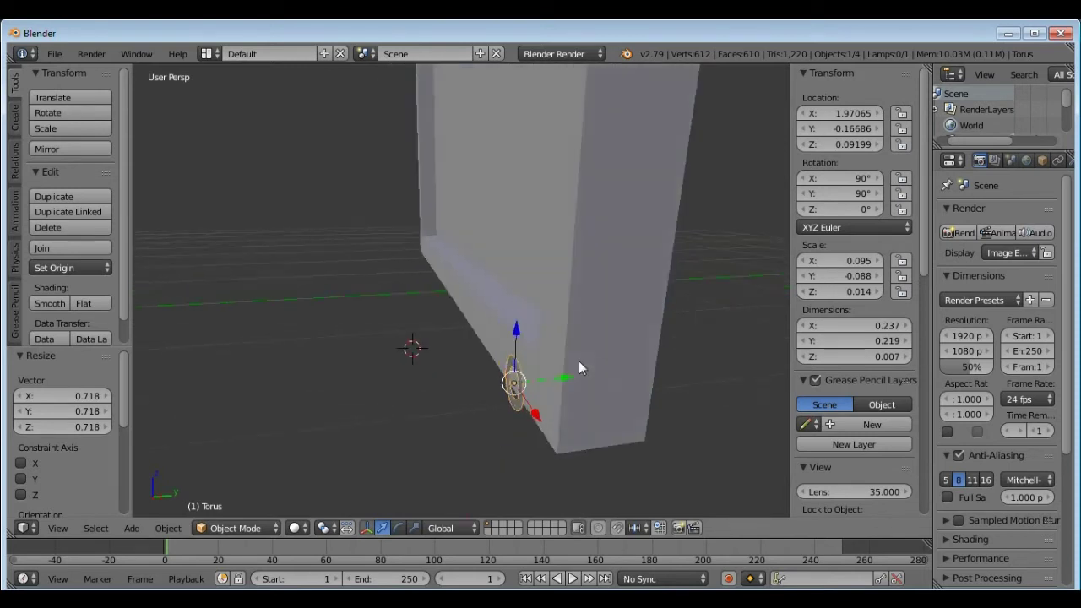
- Raise the torus on the panel's front border along Z to about 0.19
{"action": "left_click_drag", "start_coordinate": [517, 342], "coordinate": [517, 325]}
{"action": "middle_click_drag", "start_coordinate": [517, 324], "coordinate": [713, 310]}
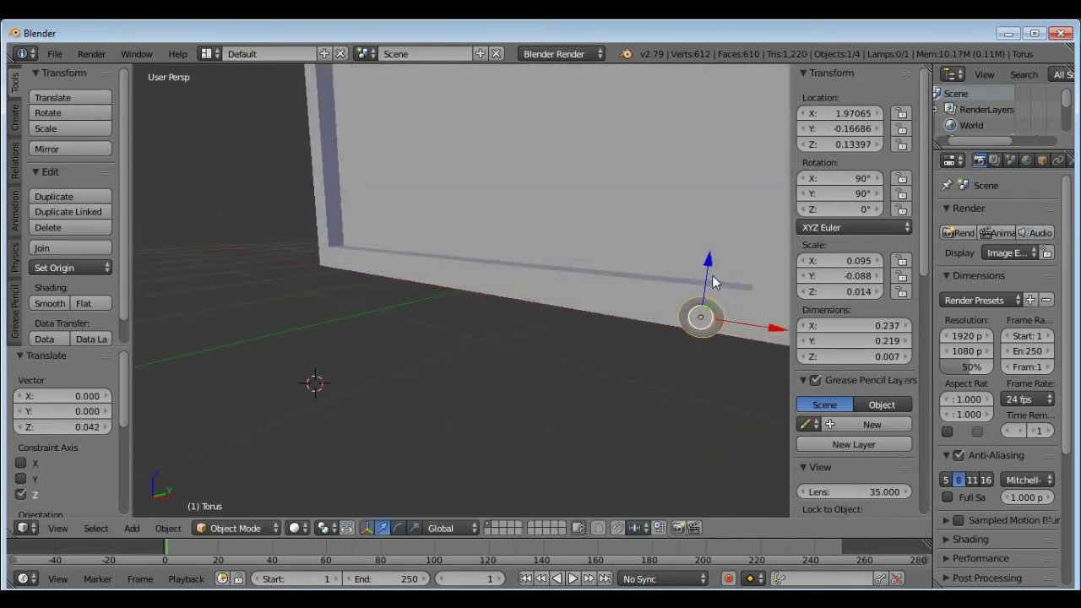
{"action": "left_click_drag", "start_coordinate": [712, 275], "coordinate": [705, 261]}
{"action": "middle_click_drag", "start_coordinate": [705, 261], "coordinate": [613, 349]}
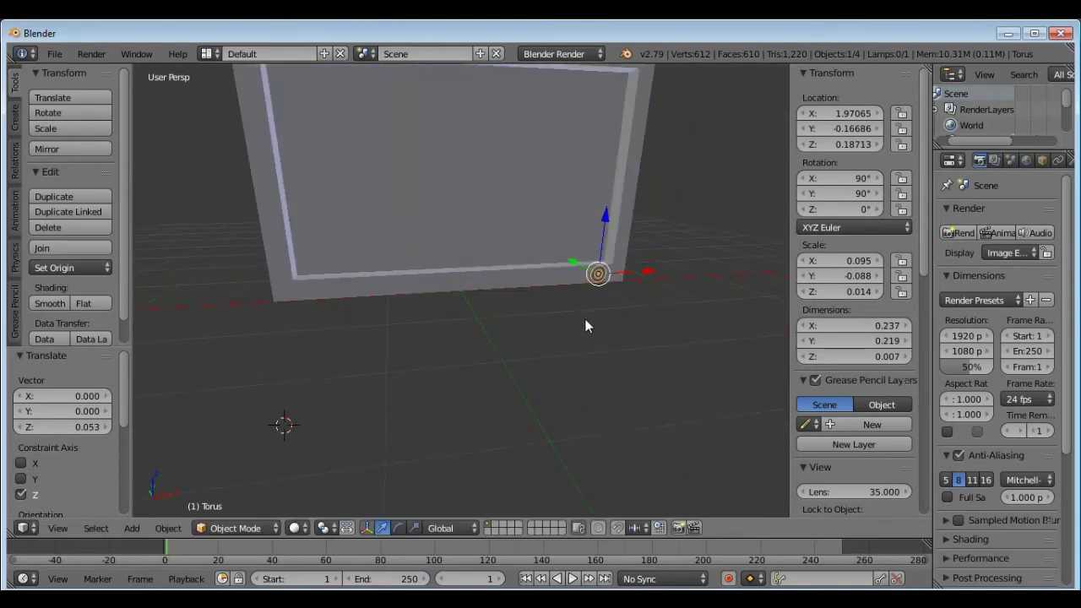
{"action": "scroll", "coordinate": [485, 276], "scroll_direction": "down", "scroll_amount": 1}
- Edit the screen panel's mesh and add one vertical loop cut just left of its centre, at local X about 0.09
{"action": "right_click", "coordinate": [433, 227]}
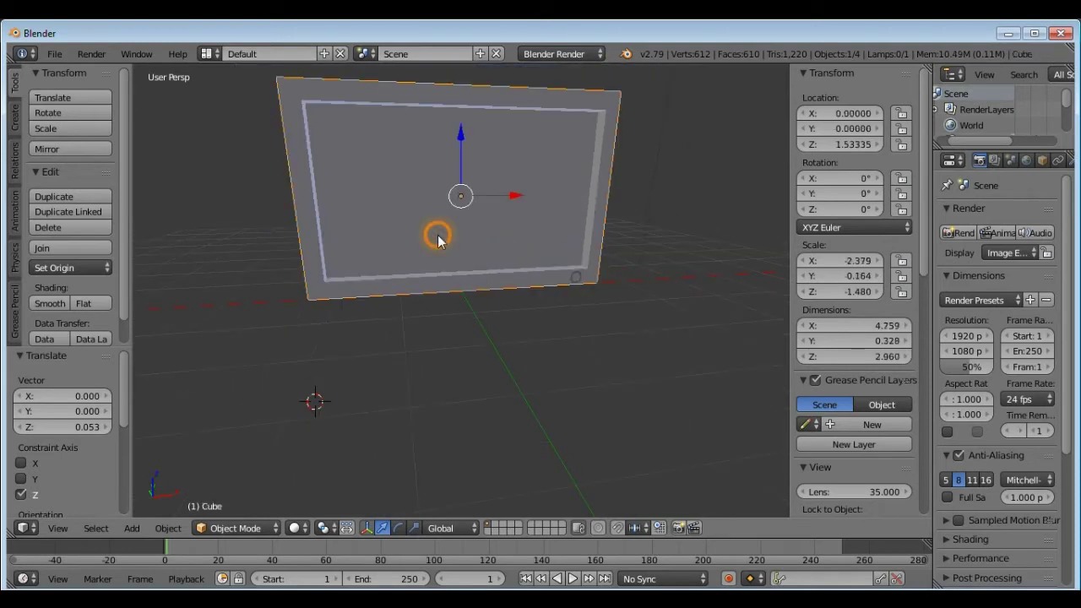
{"action": "left_click", "coordinate": [258, 535]}
{"action": "left_click", "coordinate": [241, 491]}
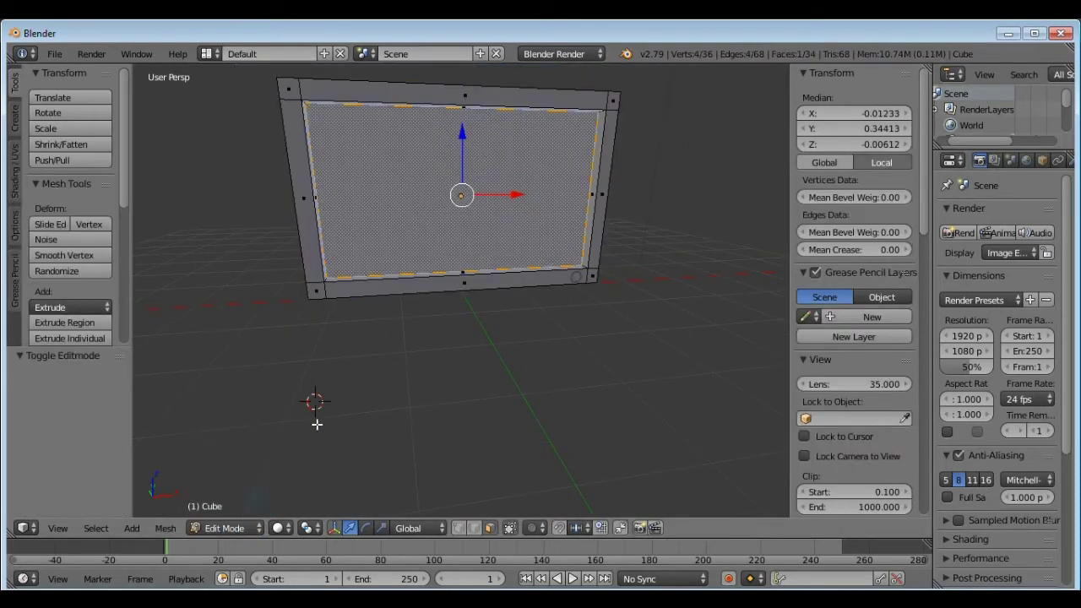
{"action": "key", "text": "ctrl+r"}
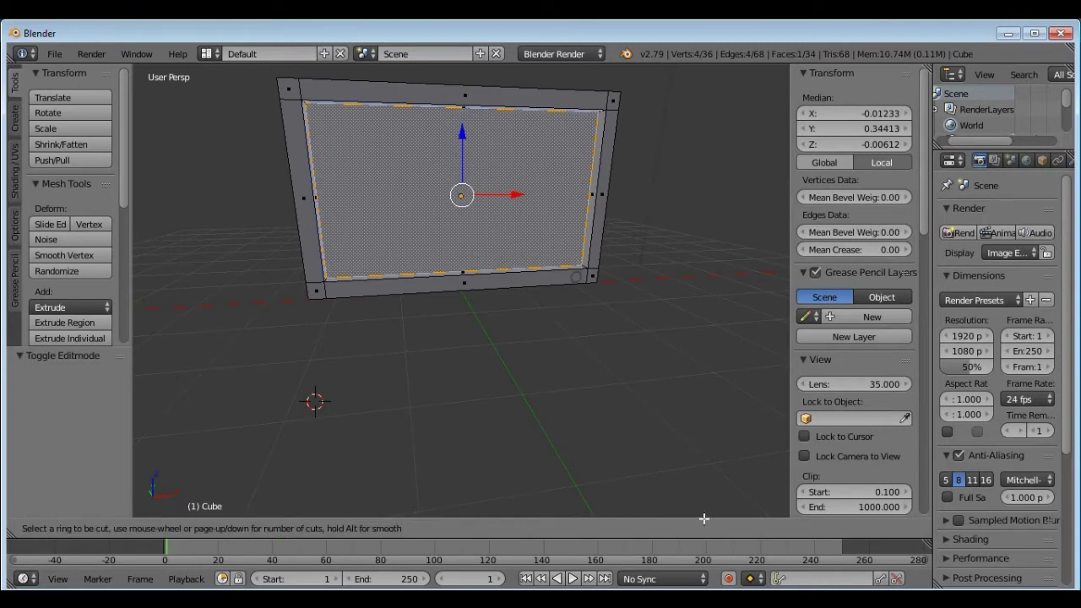
{"action": "left_click", "coordinate": [484, 300]}
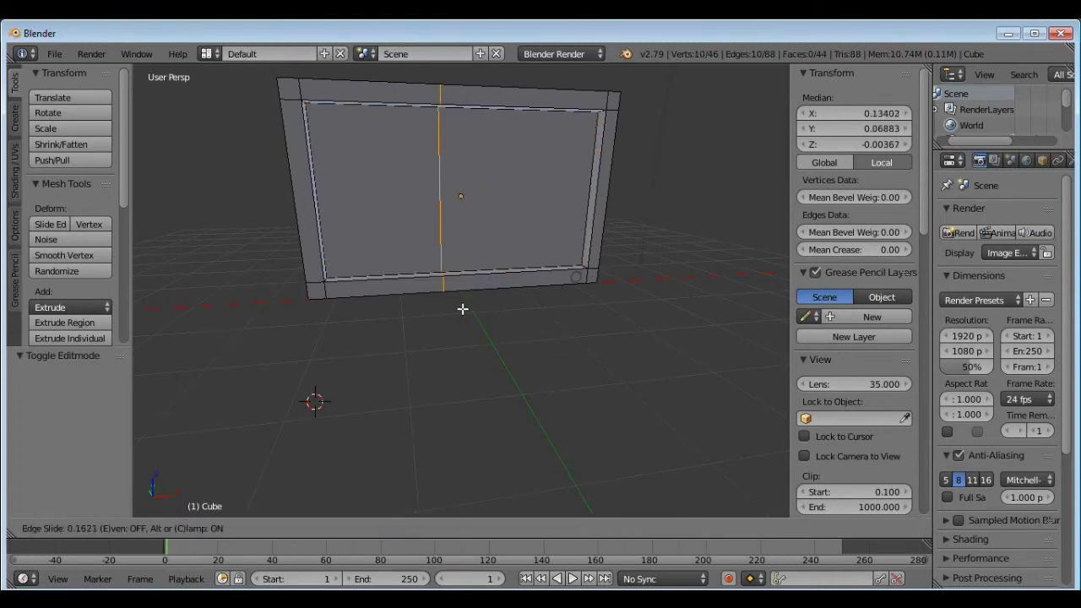
{"action": "left_click", "coordinate": [469, 304]}
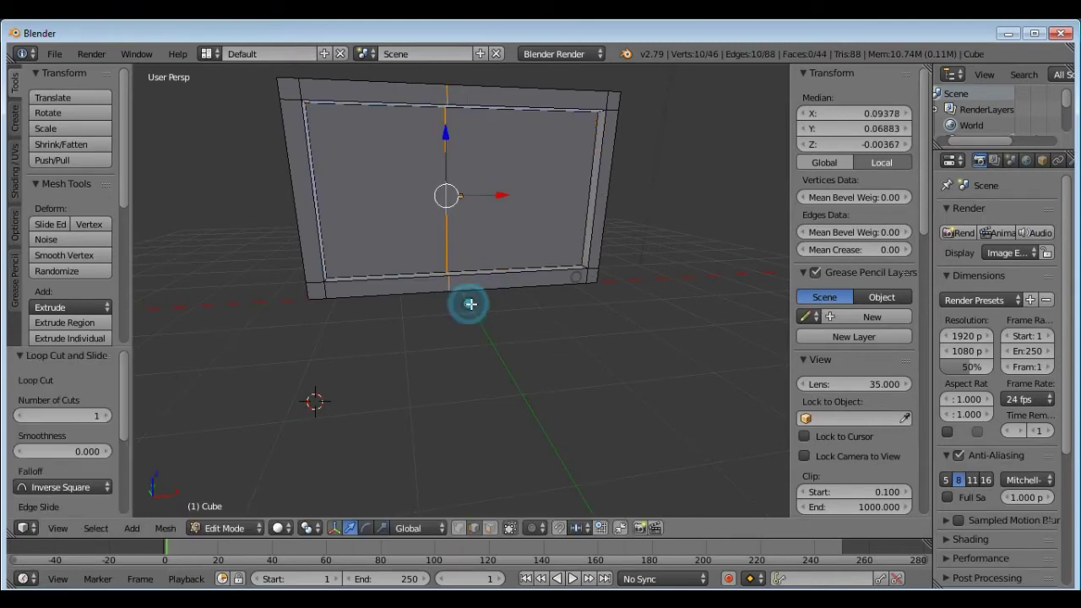
{"action": "right_click", "coordinate": [505, 318]}
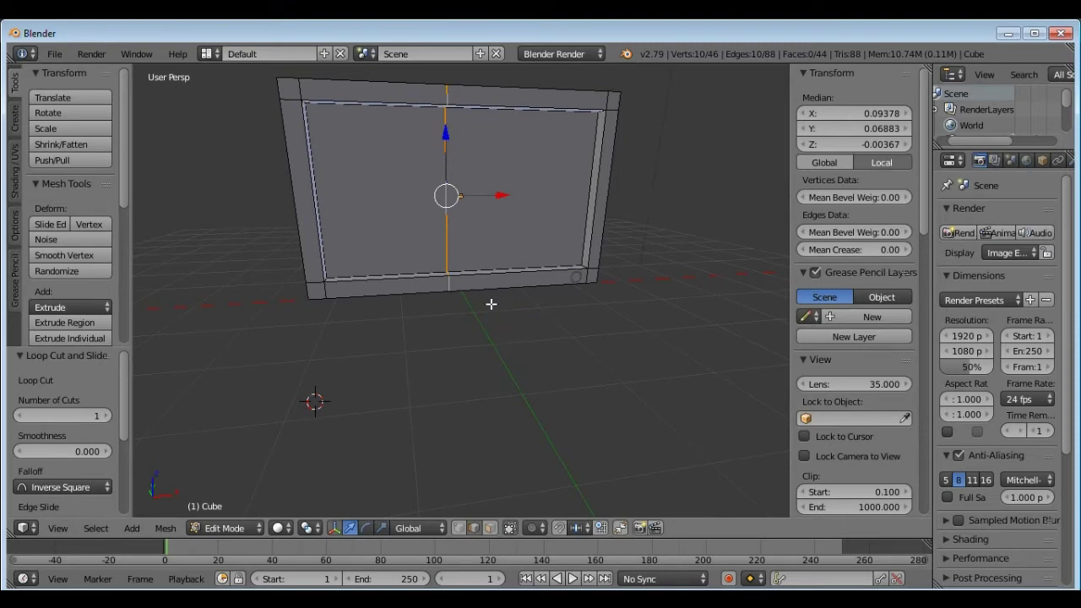
- Add a second vertical loop cut just right of the panel's centre, at local X about -0.08
{"action": "key", "text": "ctrl+r"}
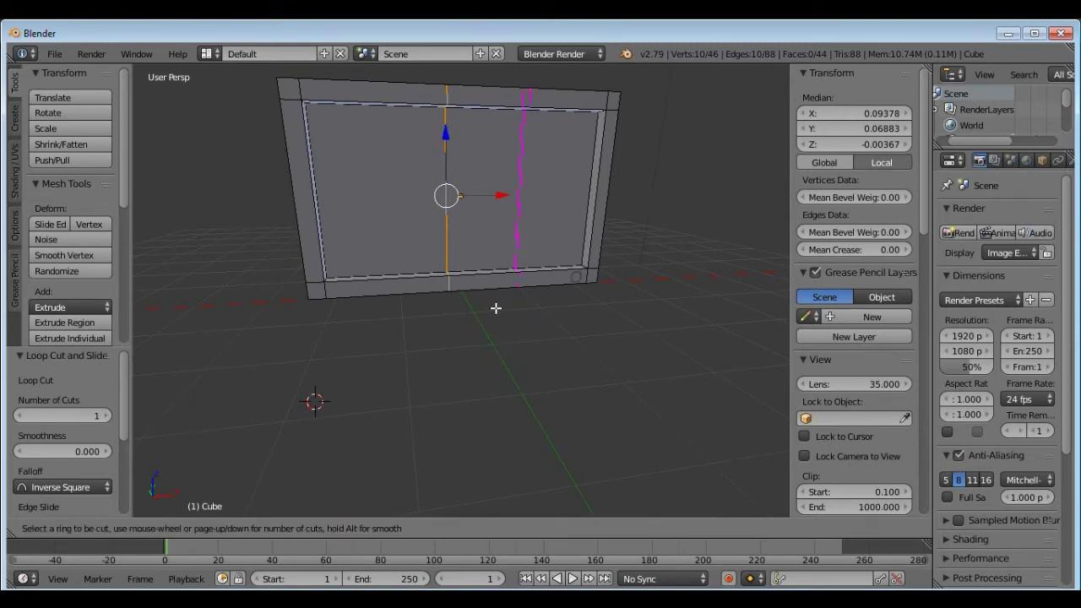
{"action": "left_click", "coordinate": [496, 309]}
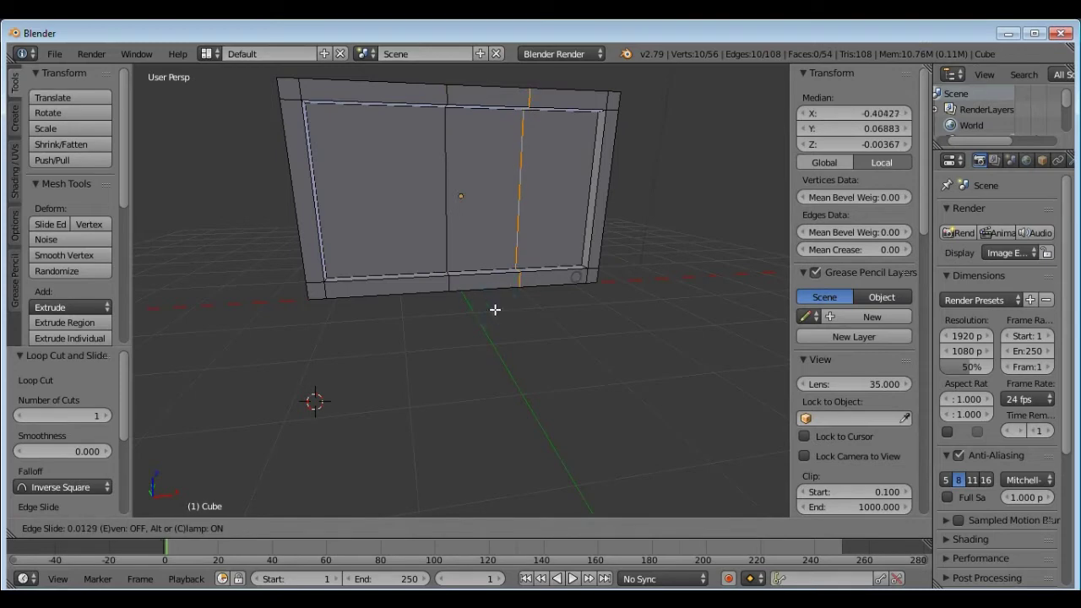
{"action": "left_click", "coordinate": [451, 318]}
- Extrude the narrow face between the loop cuts on the panel's underside downward by about 0.96 as the stand's neck
{"action": "middle_click_drag", "start_coordinate": [485, 296], "coordinate": [495, 274]}
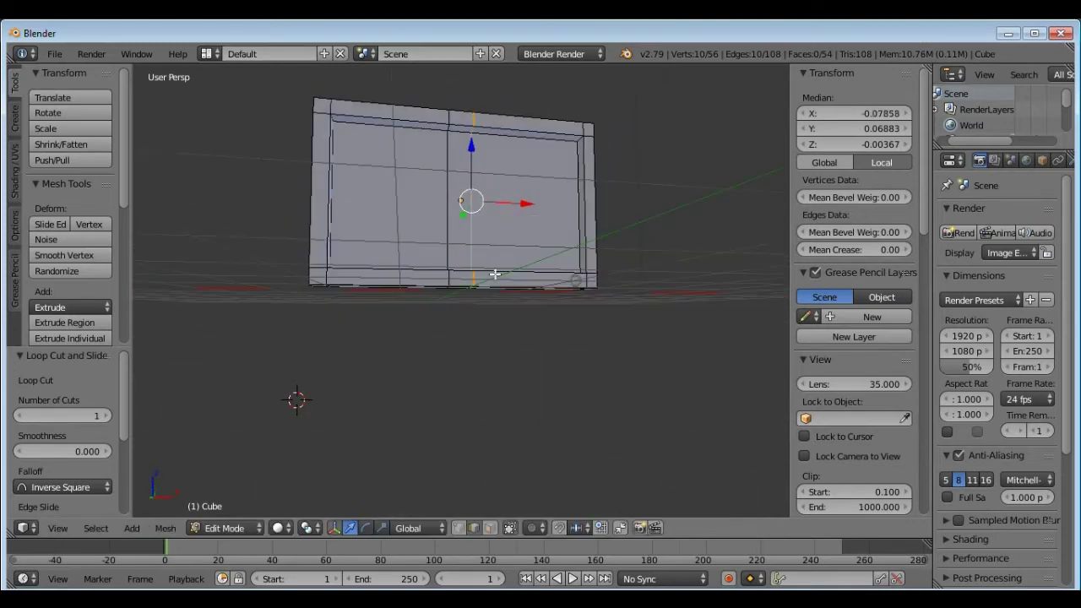
{"action": "left_click", "coordinate": [490, 528]}
{"action": "middle_click_drag", "start_coordinate": [511, 354], "coordinate": [492, 250]}
{"action": "right_click", "coordinate": [457, 292]}
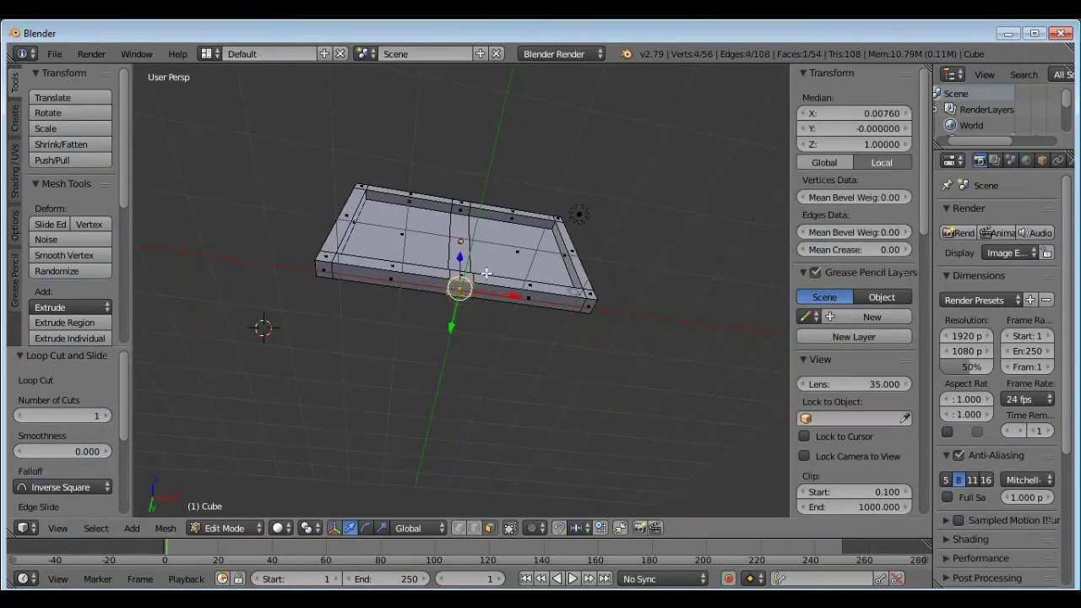
{"action": "middle_click_drag", "start_coordinate": [457, 293], "coordinate": [482, 349]}
{"action": "key", "text": "e"}
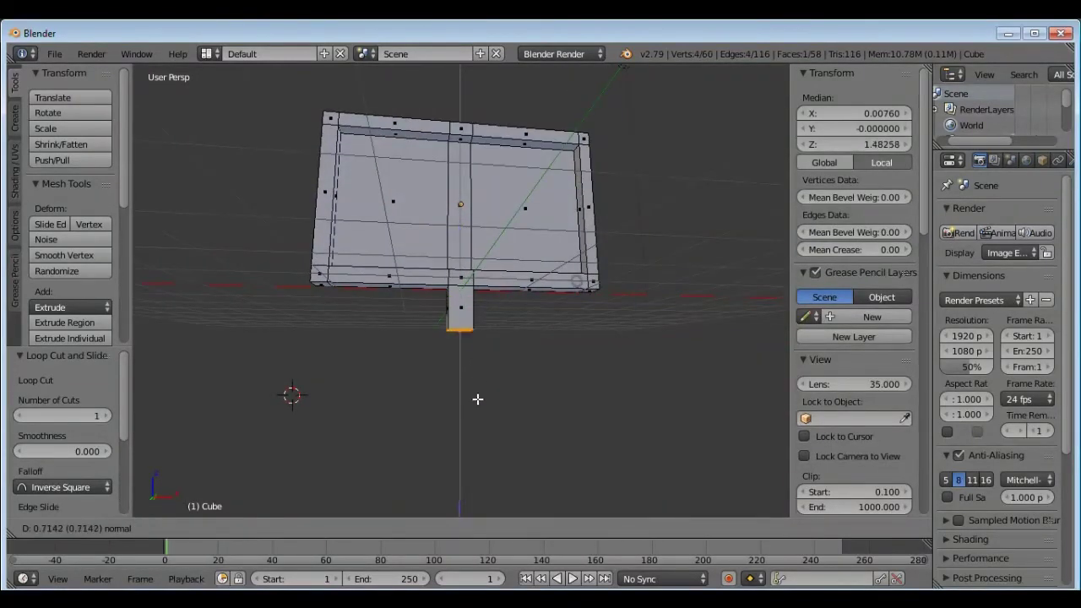
{"action": "left_click", "coordinate": [480, 407]}
- Extrude the neck's bottom face in place and scale it by about 6.2 to form the stand's base plate
{"action": "middle_click_drag", "start_coordinate": [480, 406], "coordinate": [507, 418]}
{"action": "key", "text": "e"}
{"action": "key", "text": "s"}
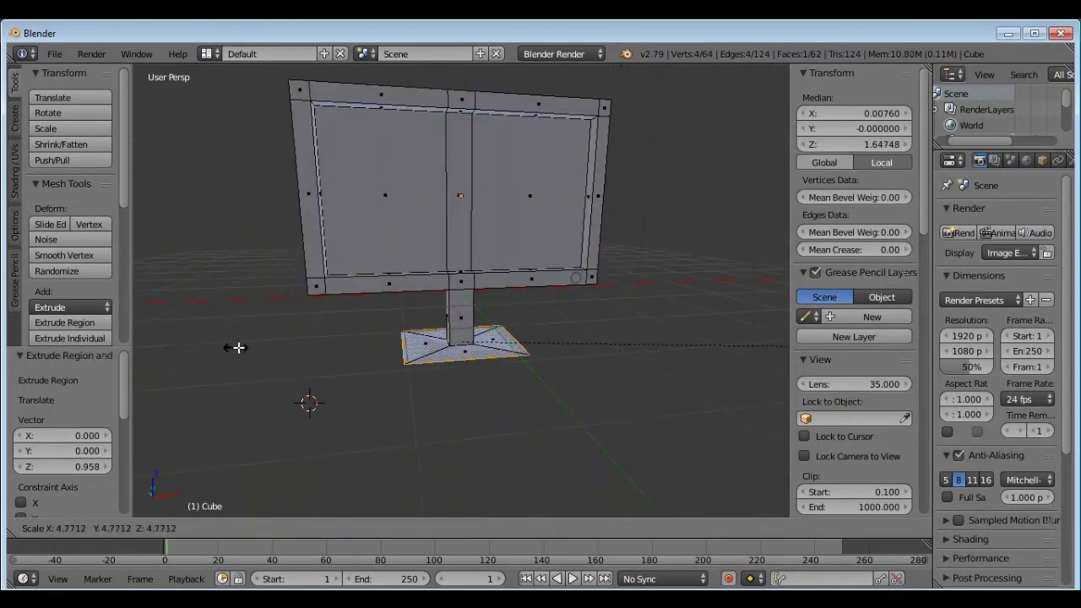
{"action": "left_click", "coordinate": [361, 360]}
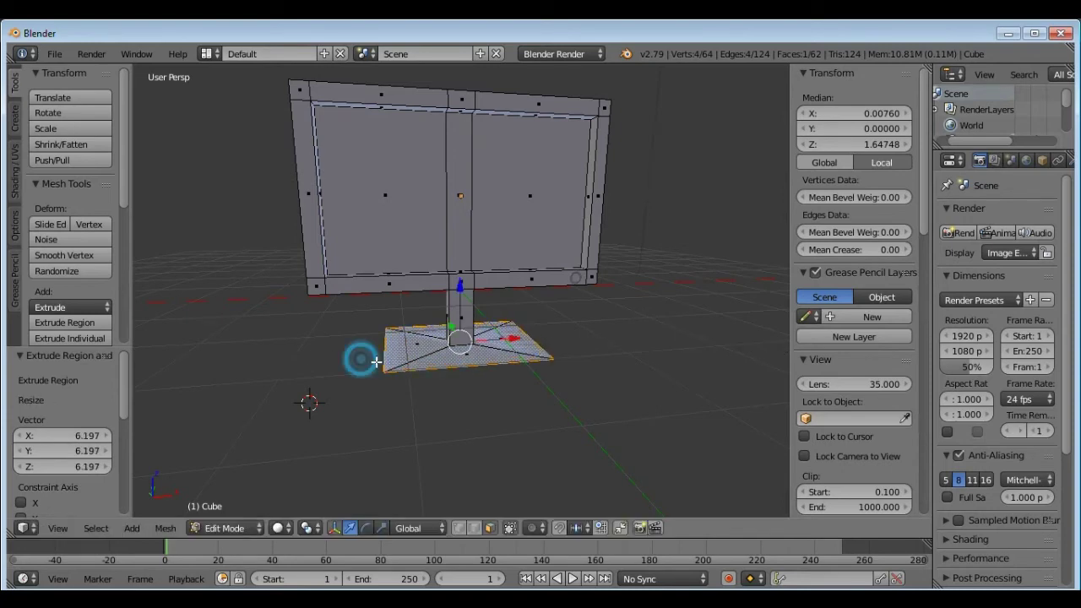
- Extrude the base plate's bottom face downward by about 0.18 to give it thickness
{"action": "mouse_move", "coordinate": [492, 367]}
{"action": "middle_mouse_down"}
{"action": "mouse_move", "coordinate": [451, 394]}
{"action": "mouse_move", "coordinate": [498, 378]}
{"action": "middle_mouse_up"}
{"action": "middle_click_drag", "start_coordinate": [539, 341], "coordinate": [549, 313]}
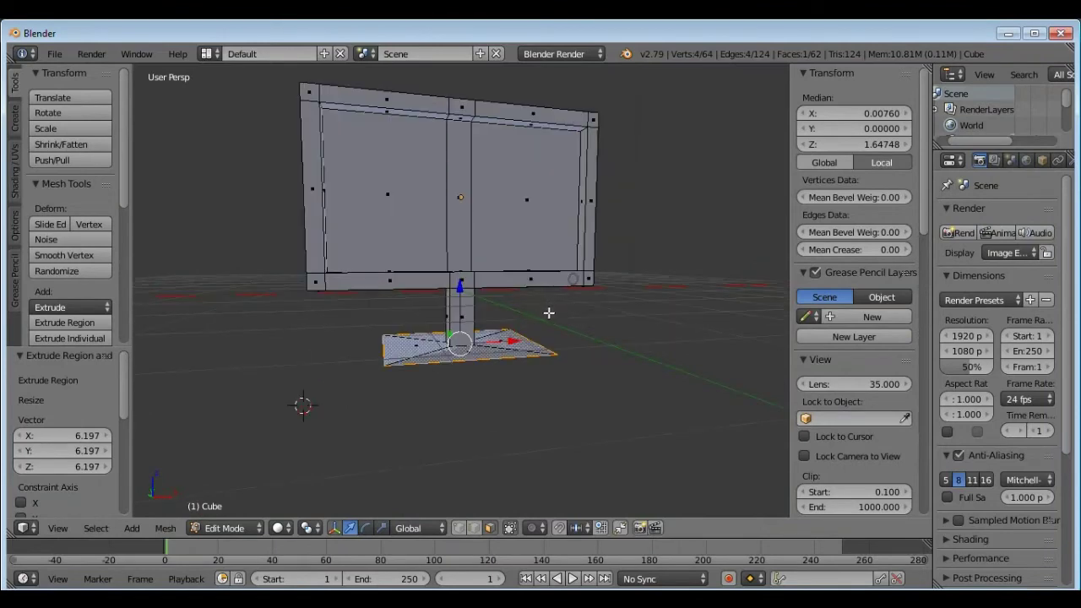
{"action": "key", "text": "e"}
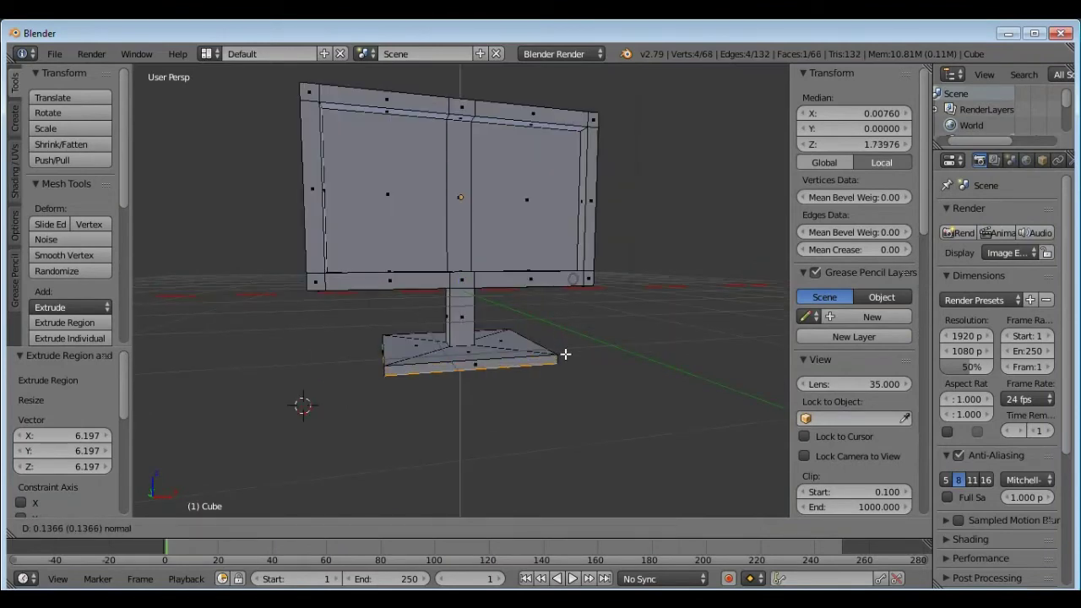
{"action": "left_click", "coordinate": [560, 354]}
- Return to Object Mode and delete the lamp above the monitor
{"action": "middle_click_drag", "start_coordinate": [608, 311], "coordinate": [558, 316]}
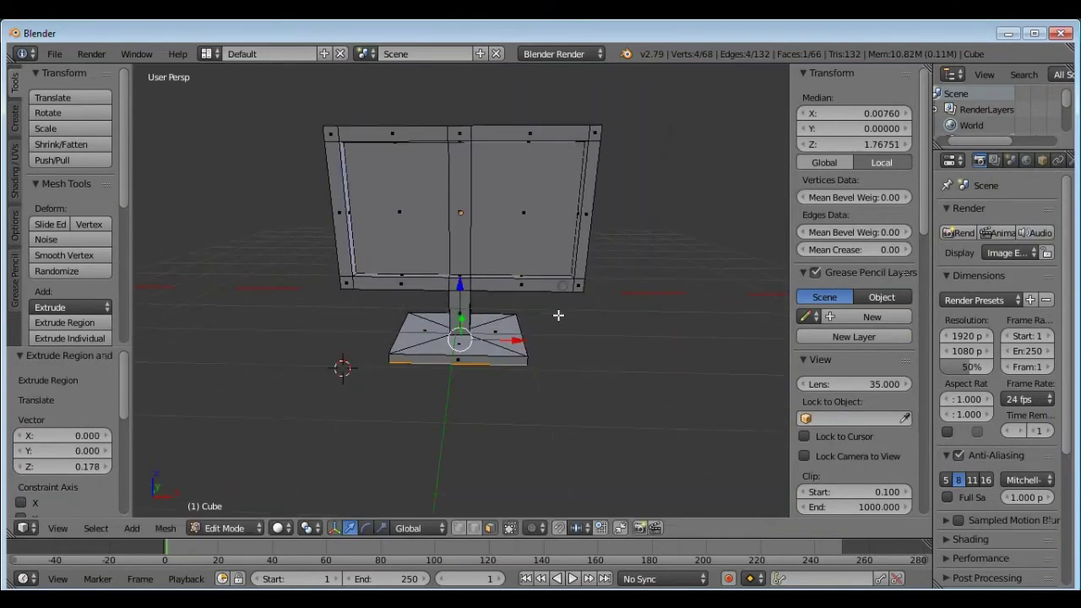
{"action": "scroll", "coordinate": [558, 312], "scroll_direction": "down", "scroll_amount": 3}
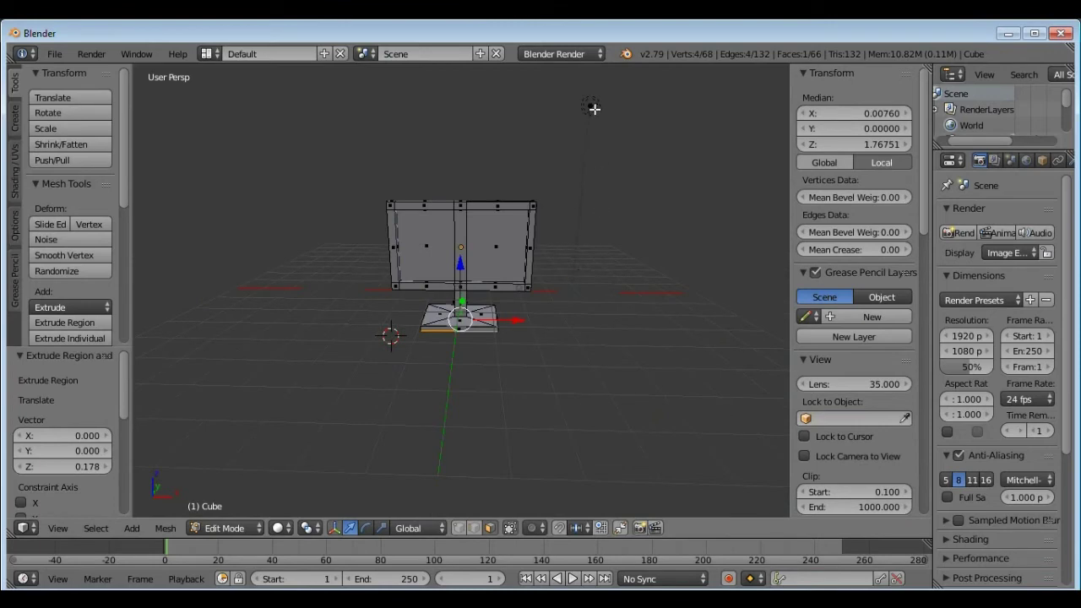
{"action": "left_click", "coordinate": [241, 525]}
{"action": "left_click", "coordinate": [256, 505]}
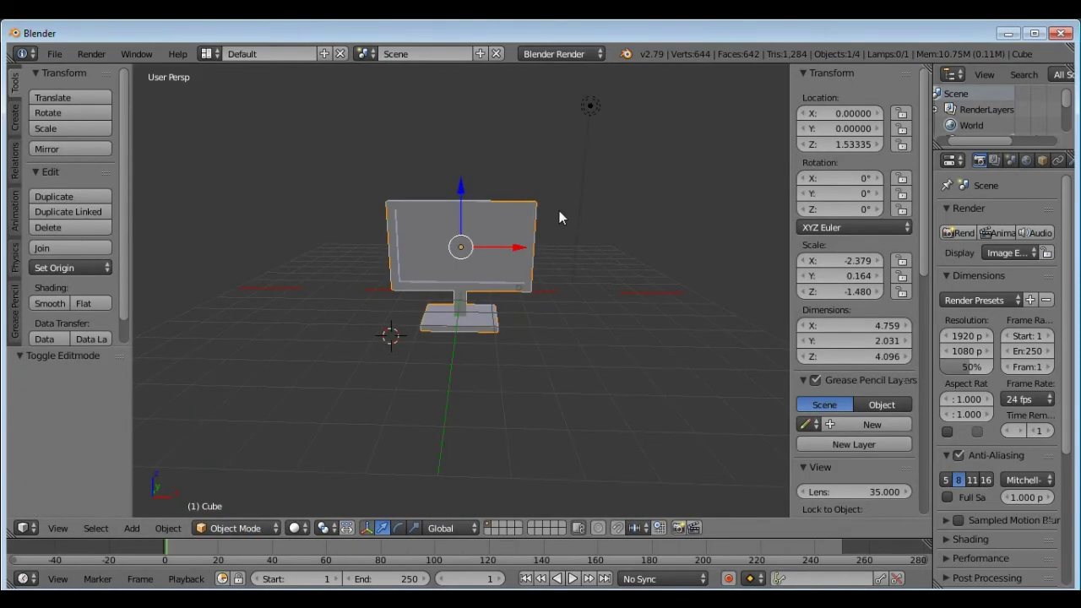
{"action": "right_click", "coordinate": [596, 108]}
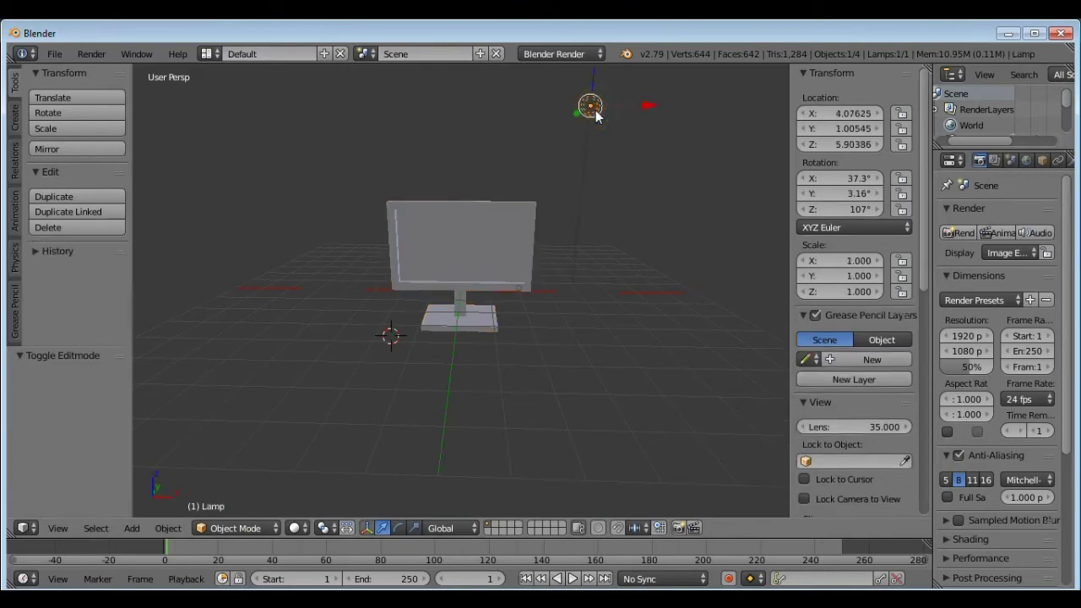
{"action": "key", "text": "x"}
{"action": "left_click", "coordinate": [596, 110]}
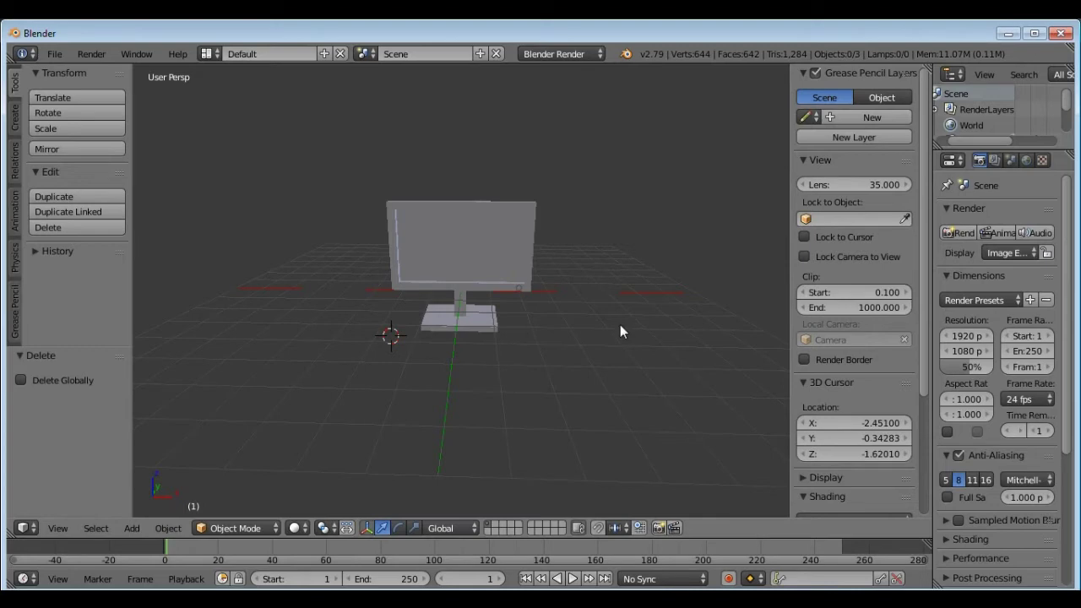
- Render the current frame and look at the monitor through the scene camera
{"action": "key", "text": "F12"}
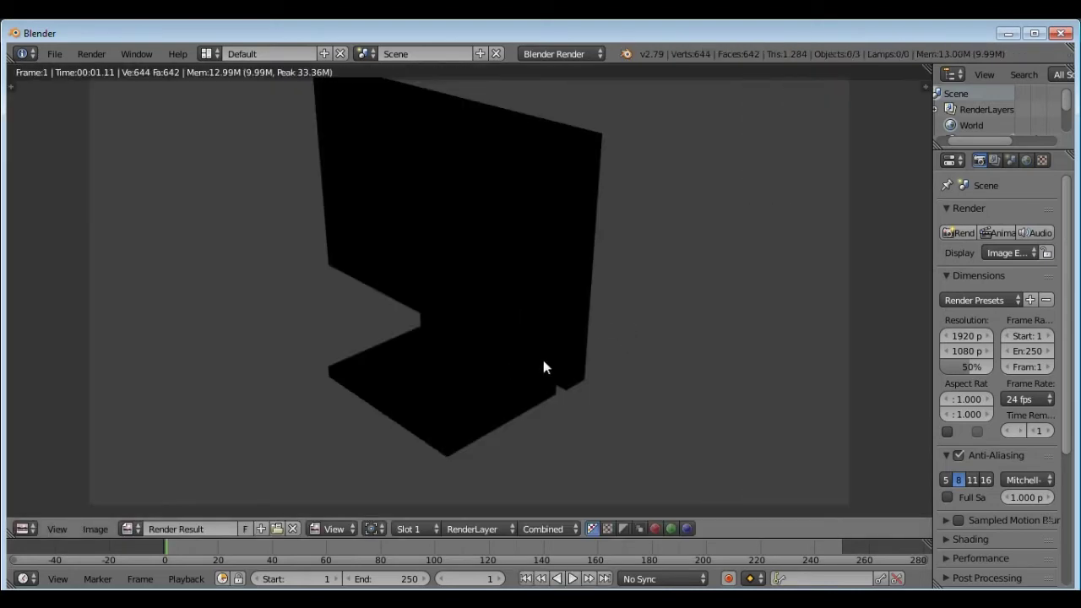
{"action": "key", "text": "Escape"}
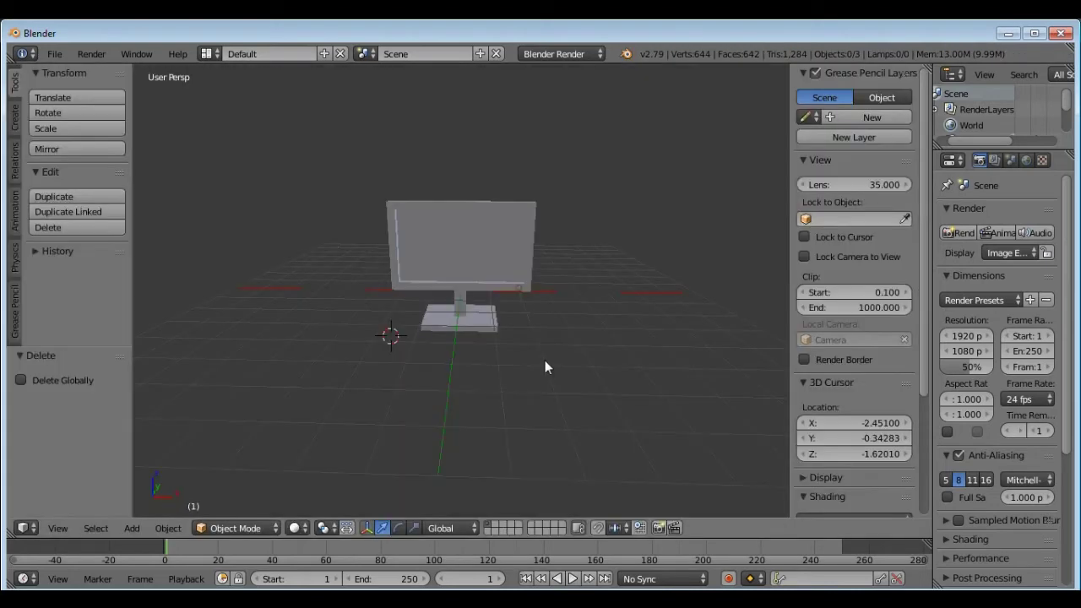
{"action": "left_click", "coordinate": [57, 528]}
{"action": "left_click", "coordinate": [110, 471]}
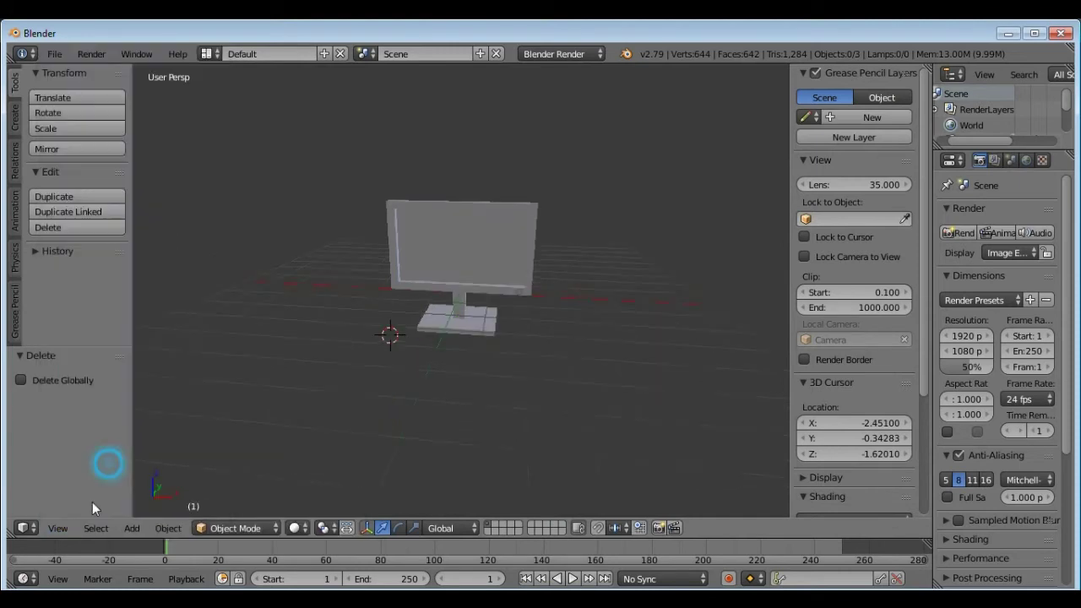
- Select the monitor together with the torus and rotate both 56° about the global Z axis
{"action": "right_click", "coordinate": [474, 223]}
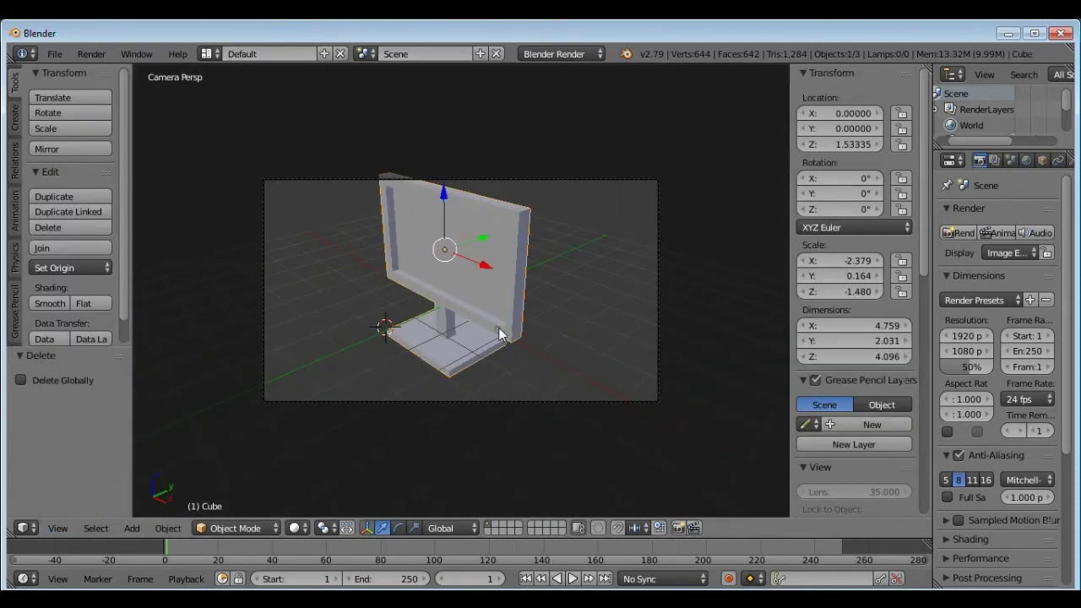
{"action": "key", "text": "Home"}
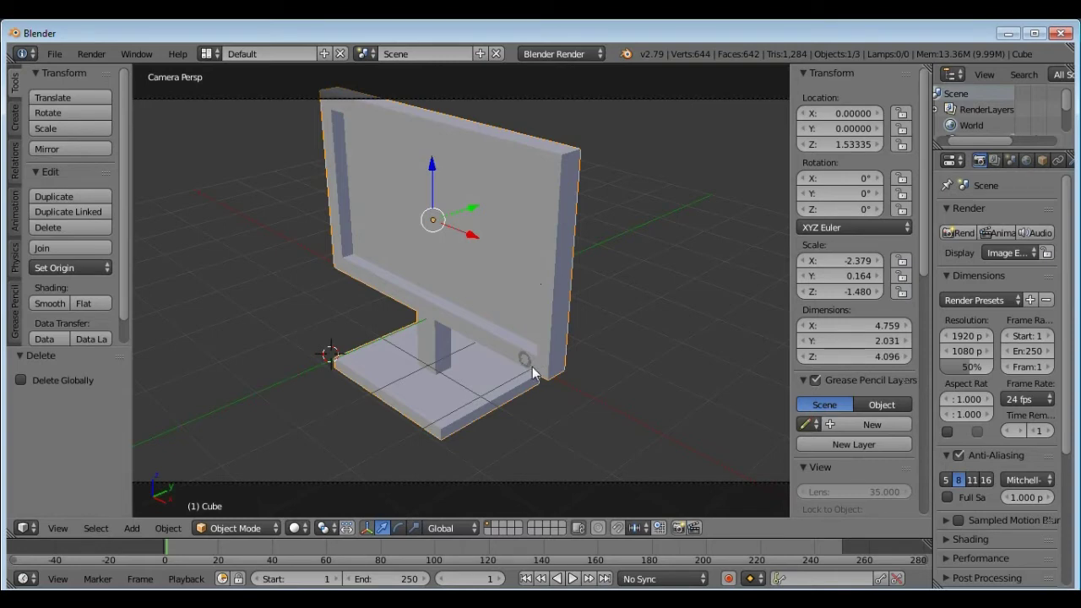
{"action": "right_click", "coordinate": [524, 361], "text": "shift"}
{"action": "key", "text": "KP_0"}
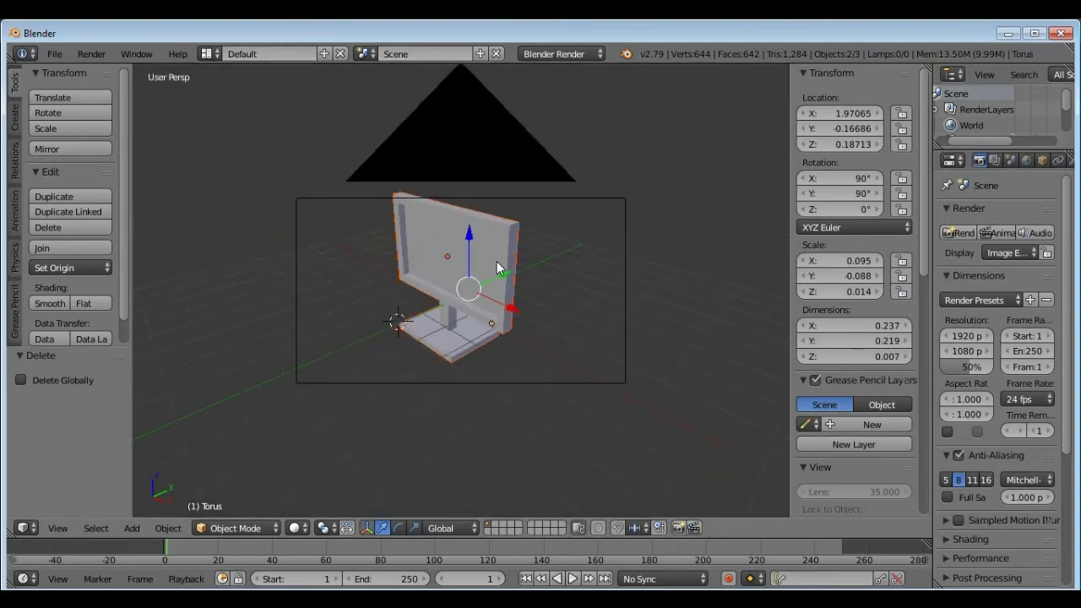
{"action": "key", "text": "r"}
{"action": "key", "text": "z"}
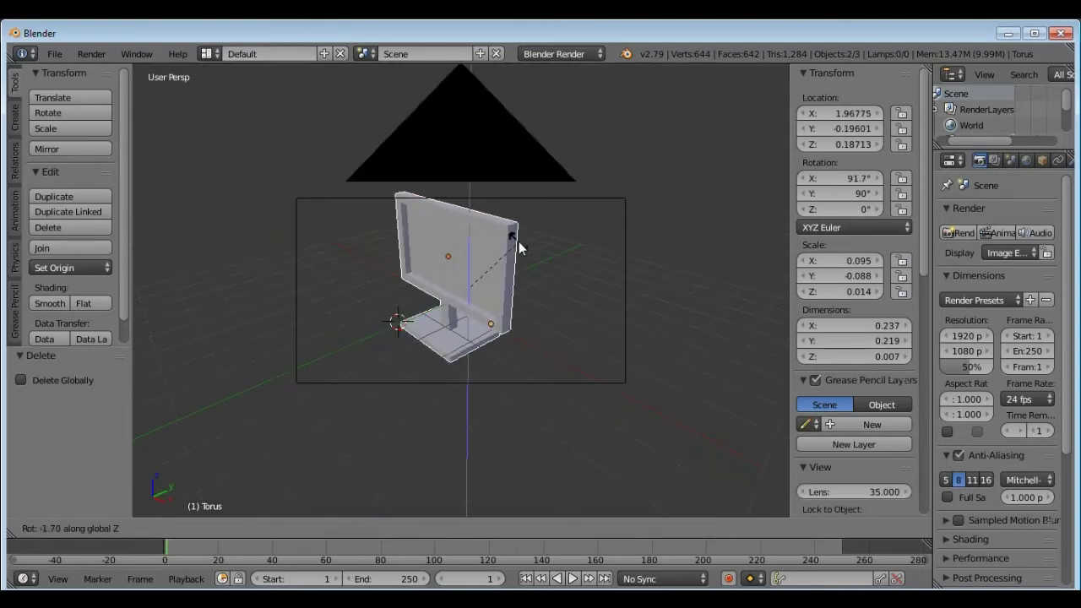
{"action": "left_click", "coordinate": [449, 184]}
- Check the rotated monitor's framing through the scene camera
{"action": "scroll", "coordinate": [385, 359], "scroll_direction": "down", "scroll_amount": 3}
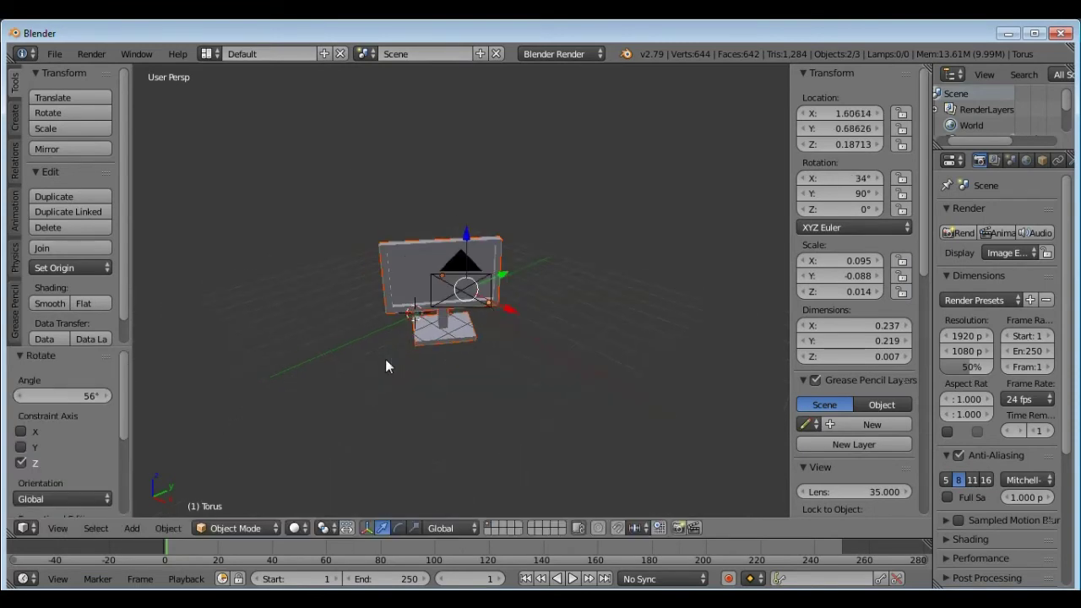
{"action": "left_click", "coordinate": [57, 528]}
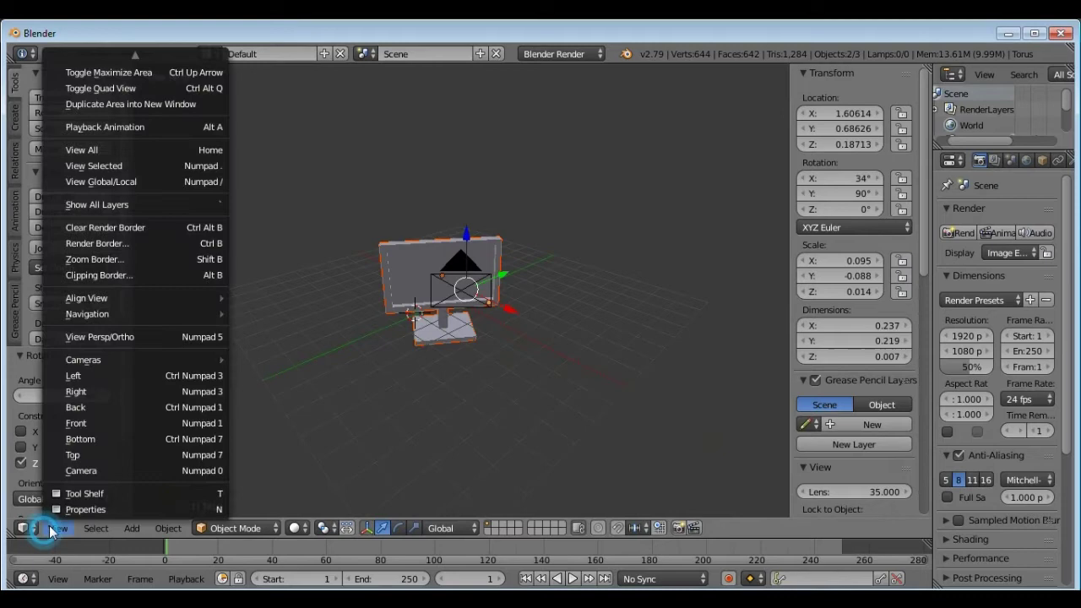
{"action": "left_click", "coordinate": [110, 472]}
{"action": "scroll", "coordinate": [522, 229], "scroll_direction": "down", "scroll_amount": 2}
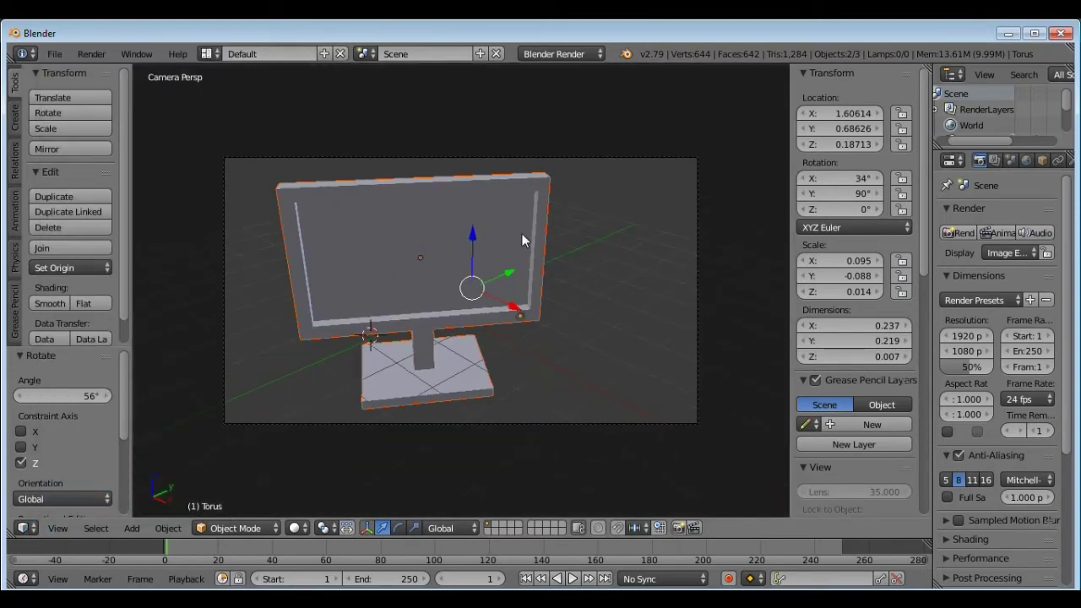
- Place the 3D cursor beside the monitor and render the current frame from the camera
{"action": "left_click", "coordinate": [601, 219]}
{"action": "left_click", "coordinate": [58, 528]}
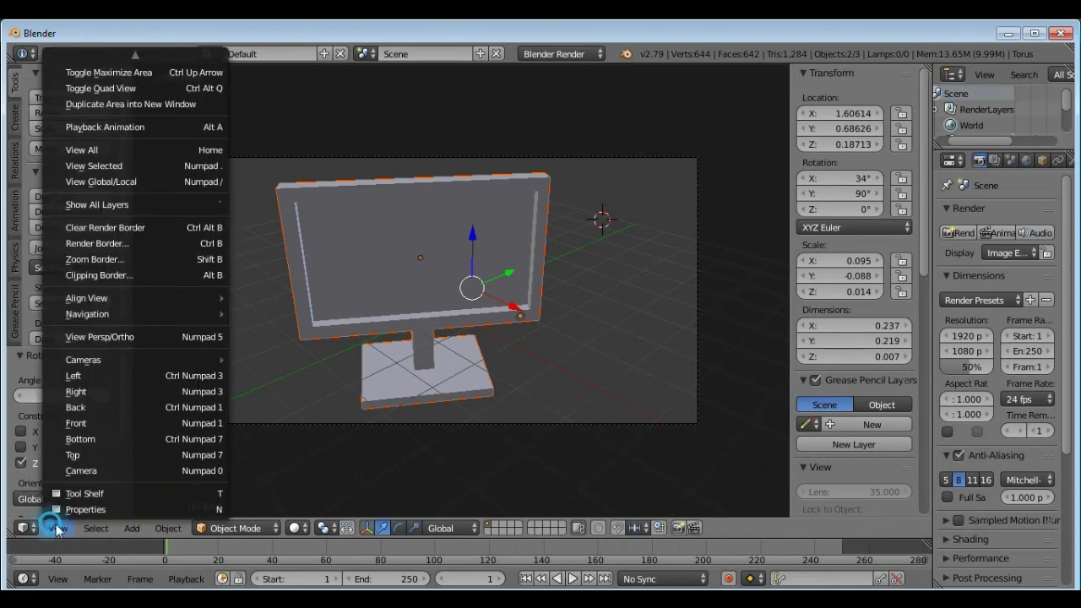
{"action": "left_click", "coordinate": [93, 473]}
{"action": "mouse_move", "coordinate": [464, 253]}
{"action": "middle_mouse_down"}
{"action": "mouse_move", "coordinate": [428, 250]}
{"action": "mouse_move", "coordinate": [453, 256]}
{"action": "middle_mouse_up"}
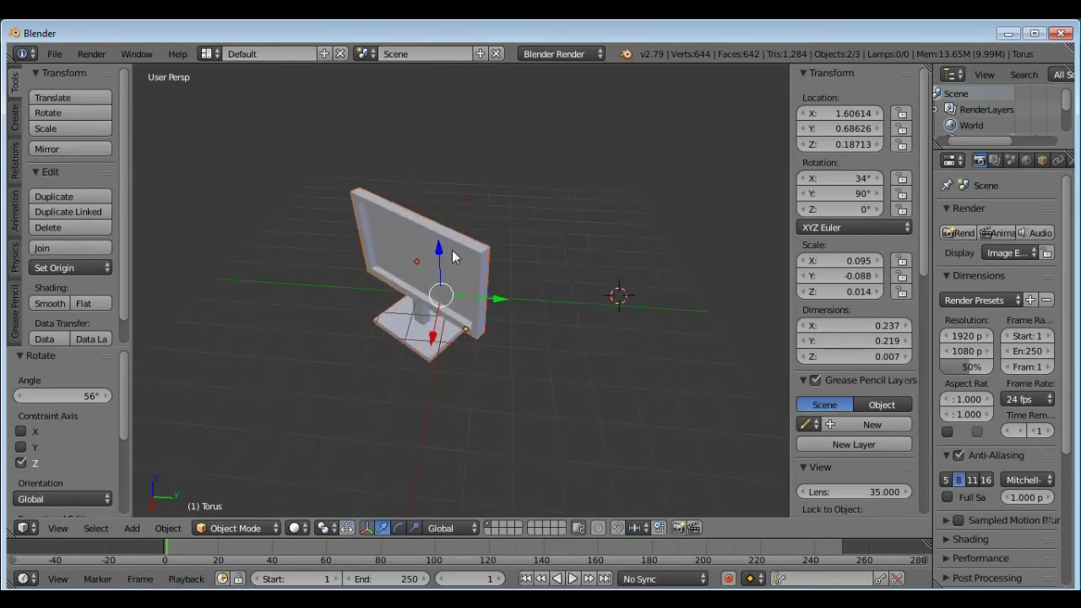
{"action": "key", "text": "F12"}
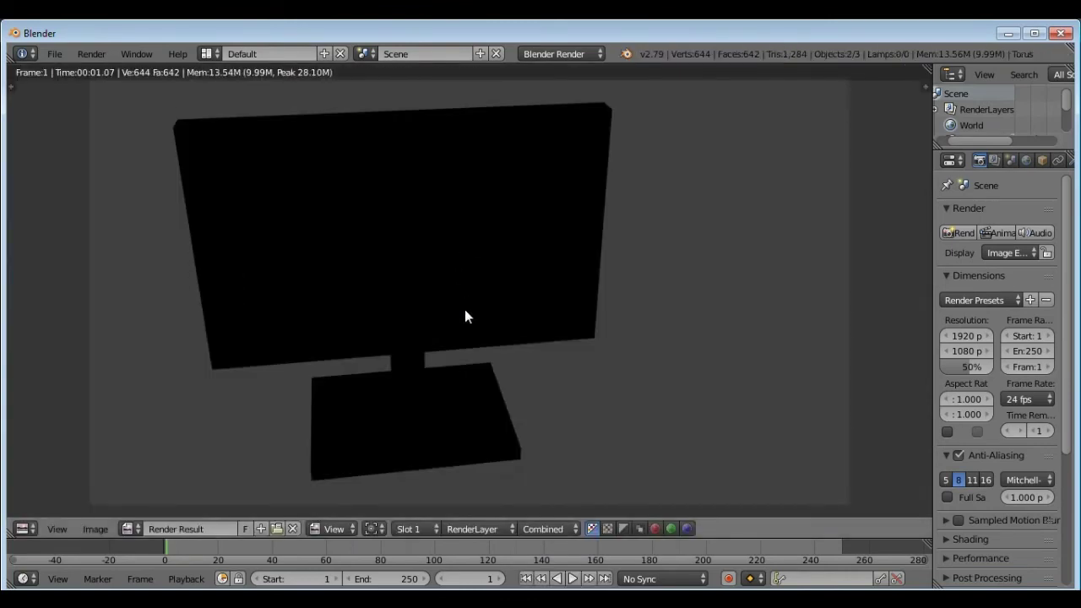
{"action": "key", "text": "Escape"}
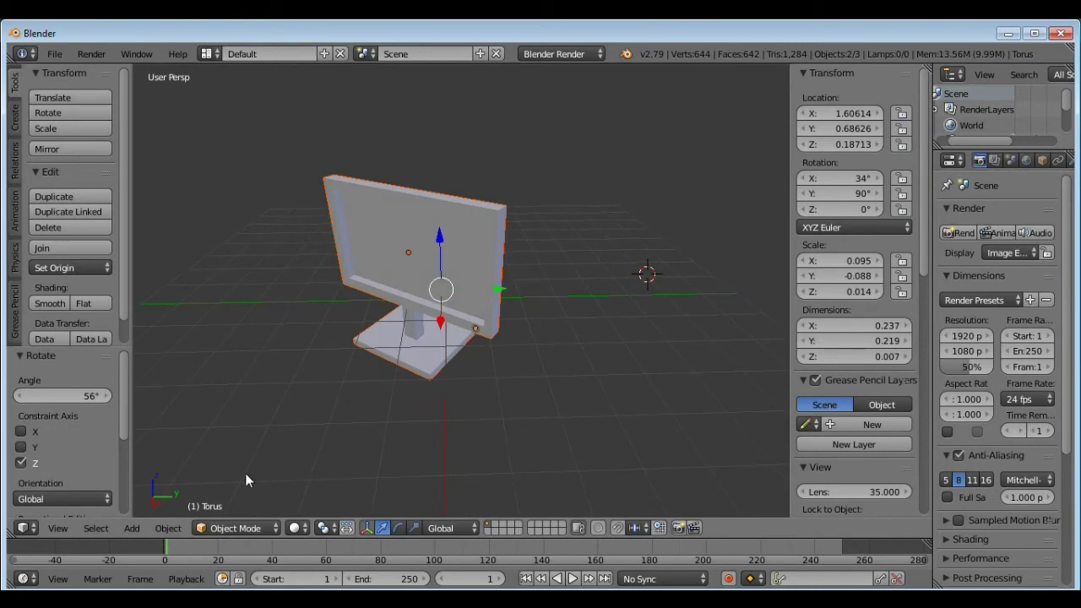
{"action": "left_click_drag", "start_coordinate": [240, 528], "coordinate": [239, 491]}
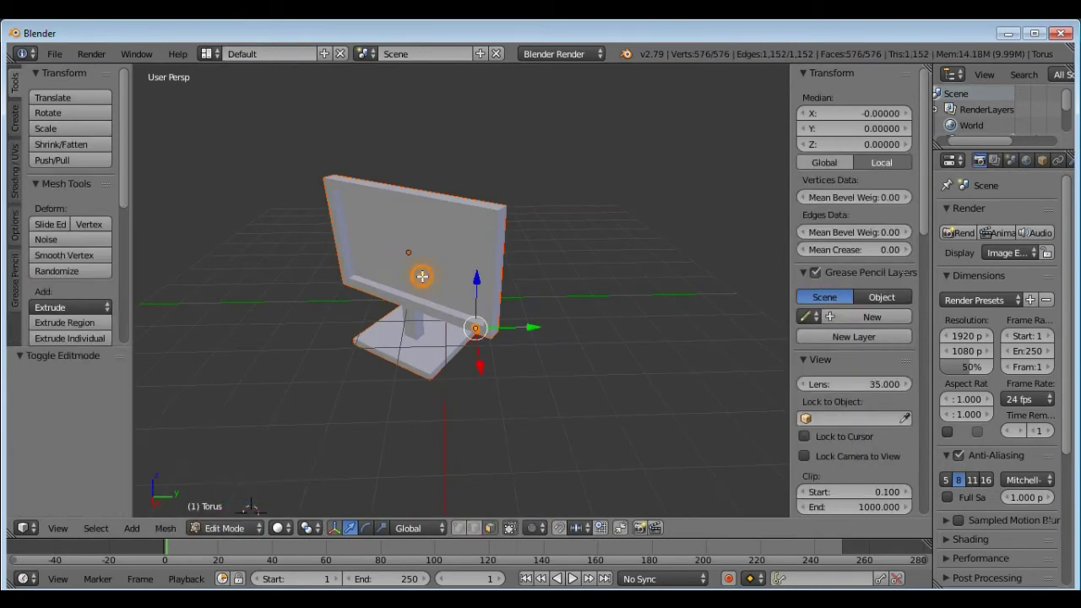
{"action": "left_click", "coordinate": [211, 532]}
{"action": "left_click", "coordinate": [224, 509]}
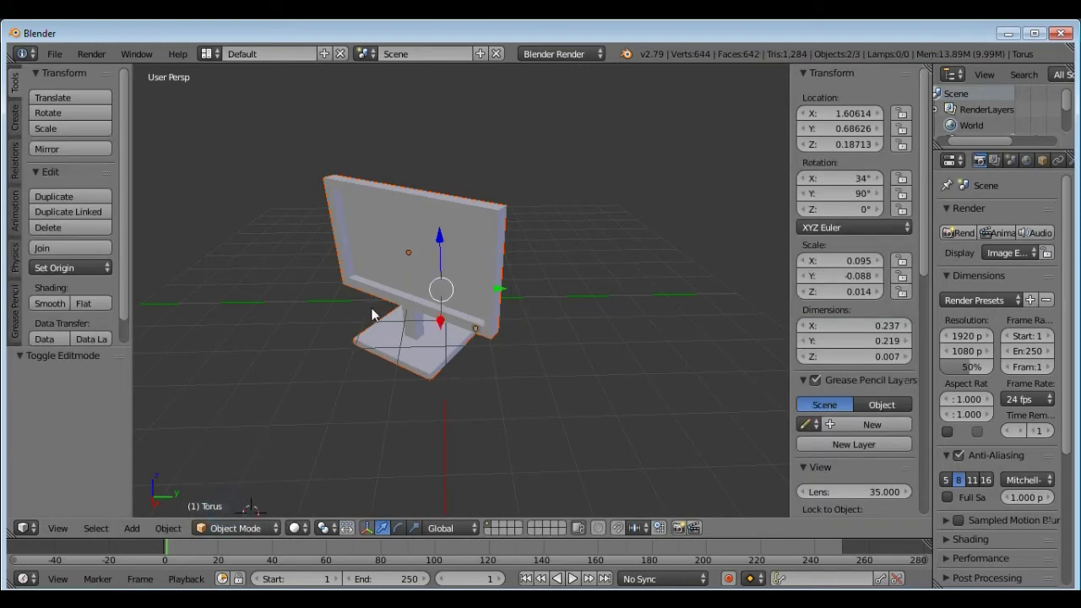
- Enter Edit Mode on the monitor mesh and select the three recessed faces that form the screen
{"action": "right_click", "coordinate": [392, 302], "text": "shift"}
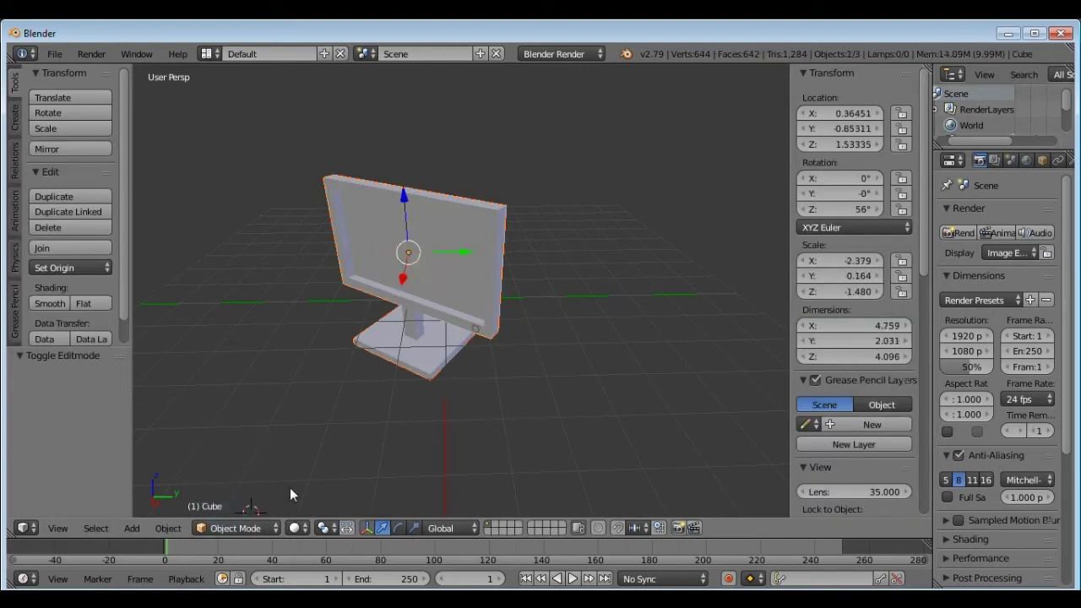
{"action": "left_click", "coordinate": [228, 528]}
{"action": "left_click", "coordinate": [242, 495]}
{"action": "middle_click_drag", "start_coordinate": [333, 412], "coordinate": [380, 241]}
{"action": "right_click", "coordinate": [380, 238]}
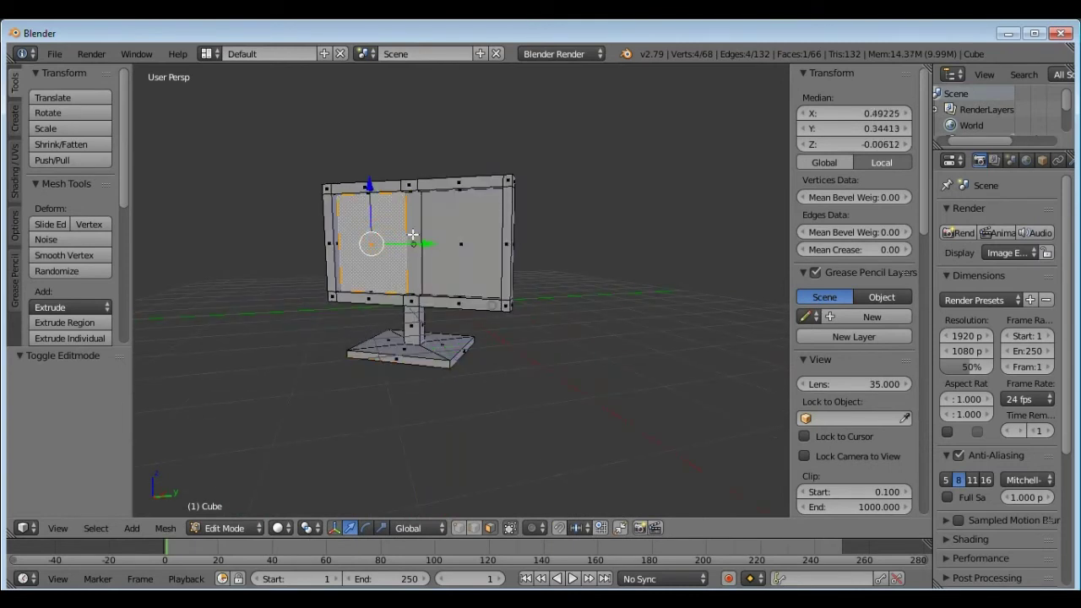
{"action": "right_click", "coordinate": [412, 235], "text": "shift"}
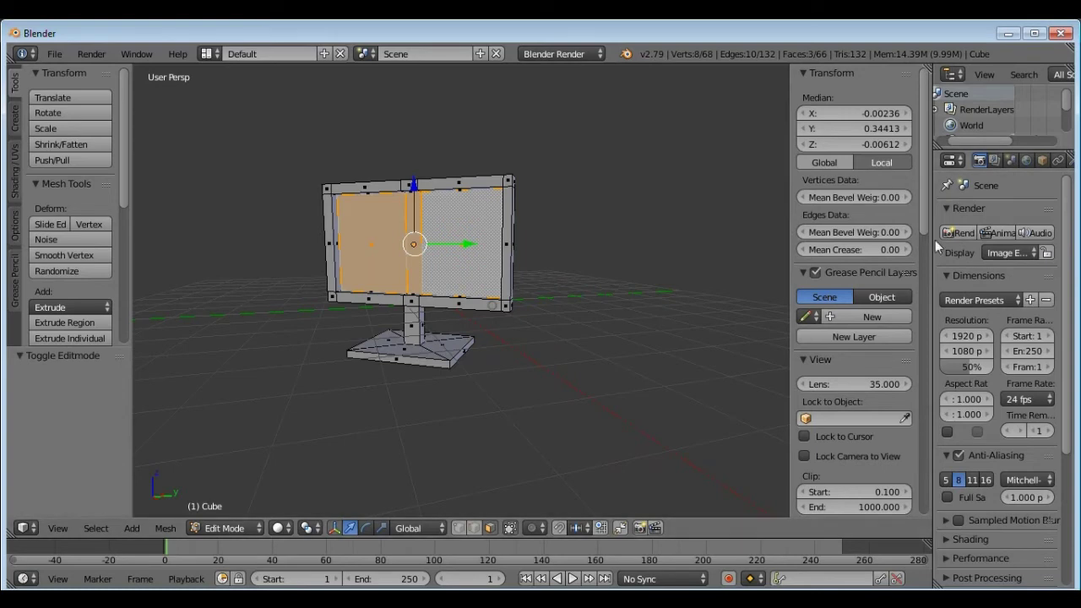
- Add a second material slot to the monitor with a new material and give it a pale green diffuse colour
{"action": "left_click_drag", "start_coordinate": [935, 255], "coordinate": [863, 255]}
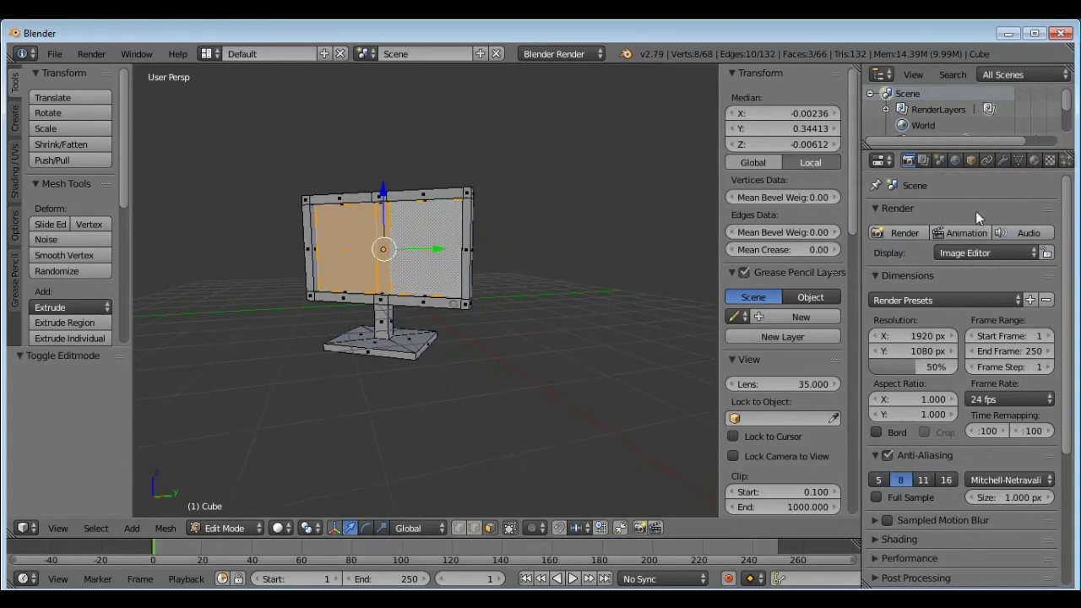
{"action": "left_click", "coordinate": [1035, 161]}
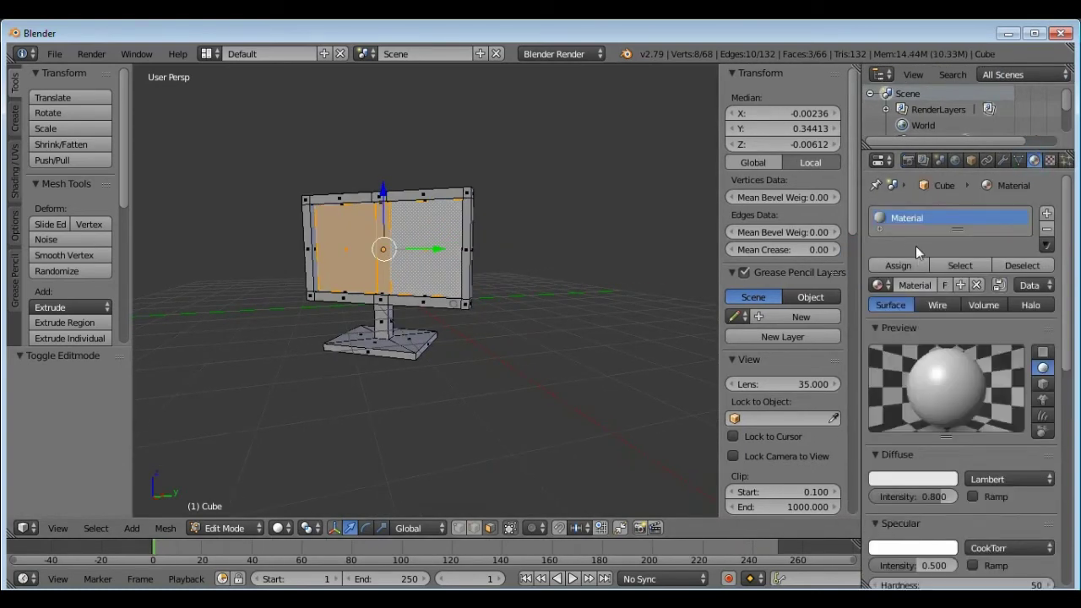
{"action": "left_click", "coordinate": [1046, 215]}
{"action": "left_click", "coordinate": [907, 321]}
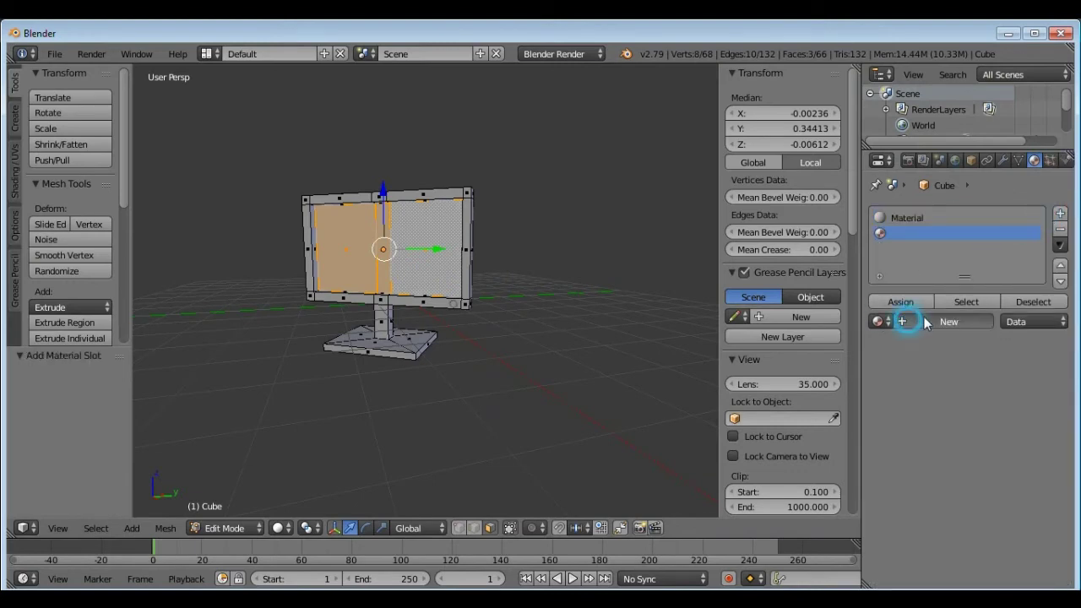
{"action": "left_click", "coordinate": [914, 514]}
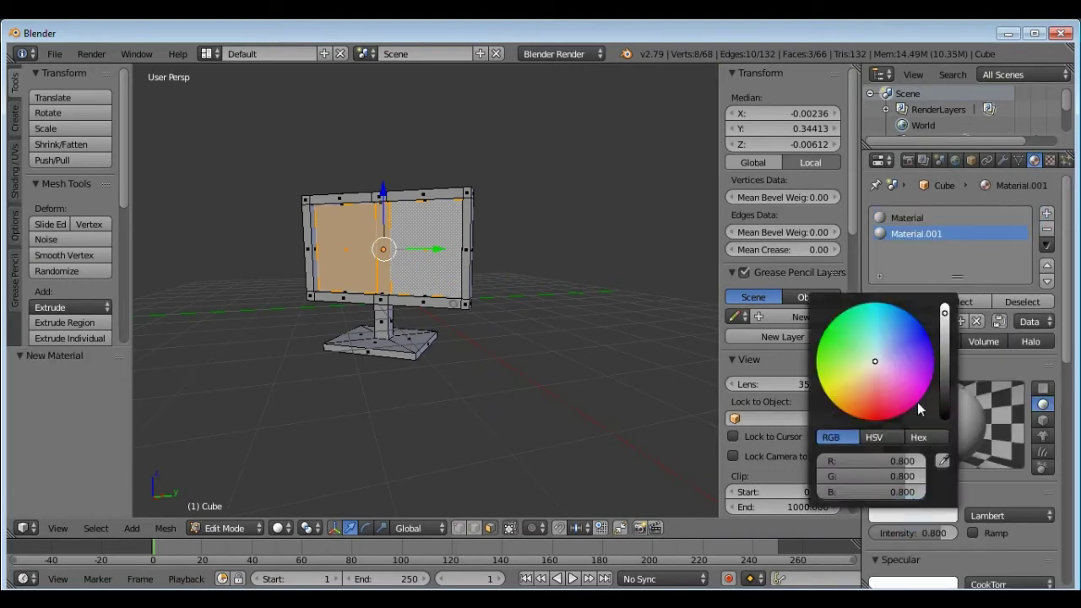
{"action": "left_click", "coordinate": [874, 356]}
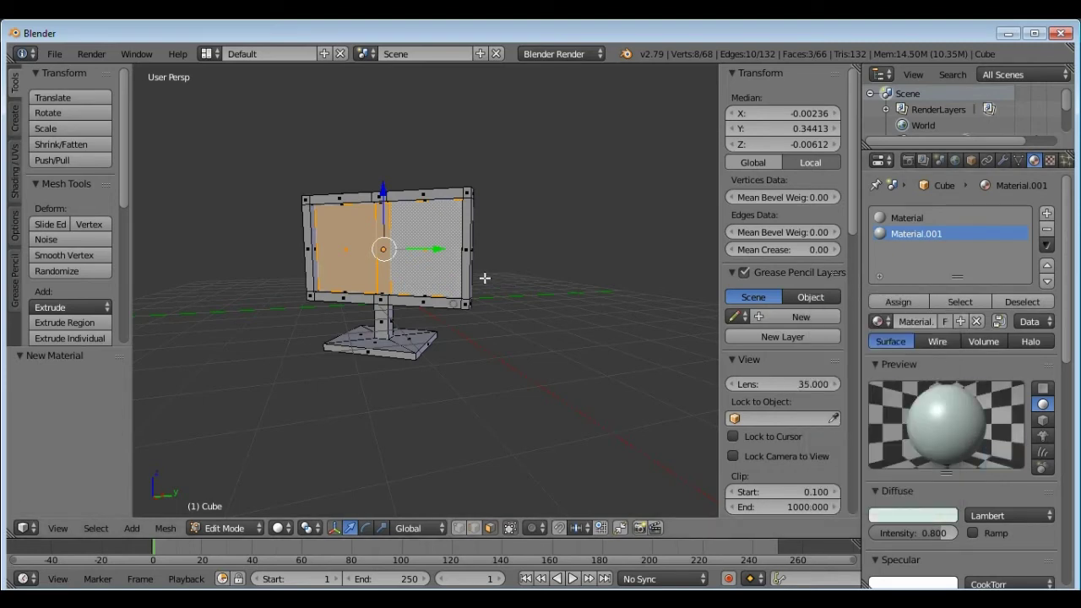
- Render the current frame to check the screen's appearance with the pale green material
{"action": "key", "text": "F12"}
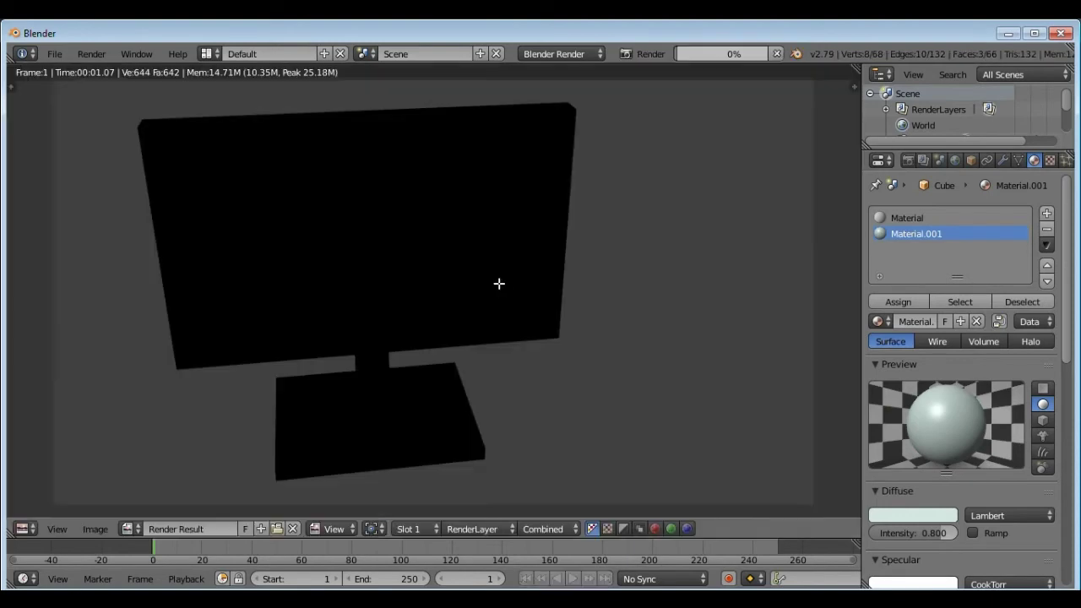
{"action": "key", "text": "F12"}
{"action": "key", "text": "Escape"}
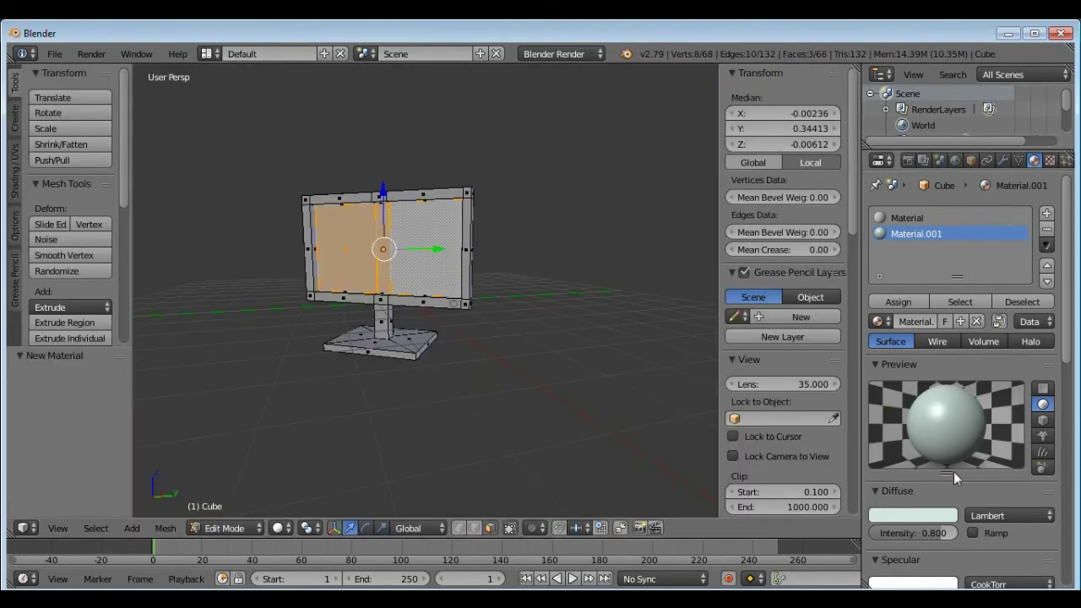
- Try an Emit value of 2 on the pale green material, settle on 1, and render the frame
{"action": "scroll", "coordinate": [954, 472], "scroll_direction": "down", "scroll_amount": 5}
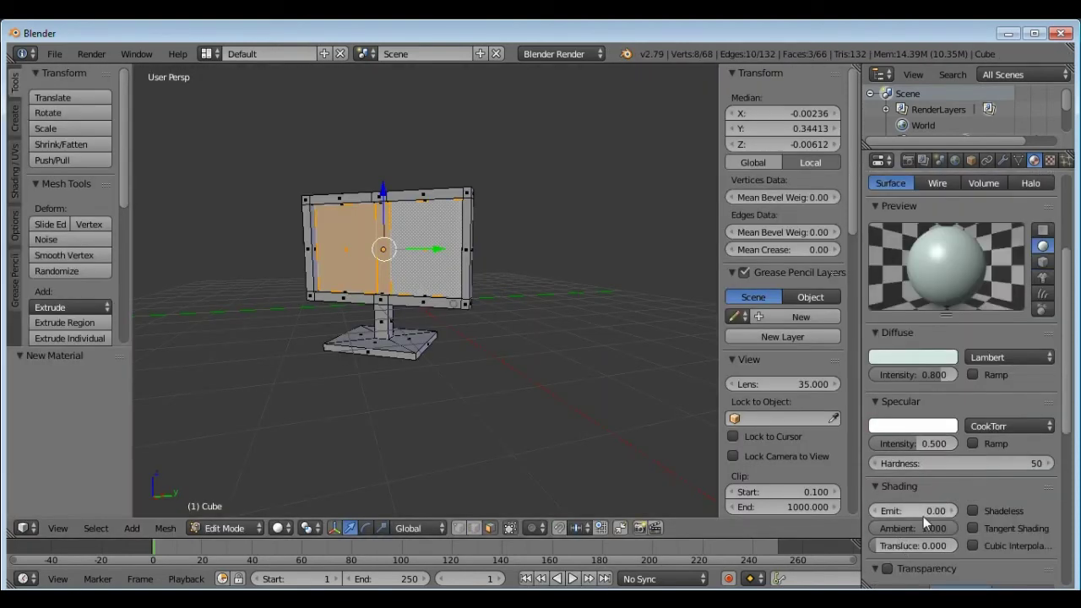
{"action": "left_click", "coordinate": [924, 513]}
{"action": "type", "text": "2"}
{"action": "key", "text": "Return"}
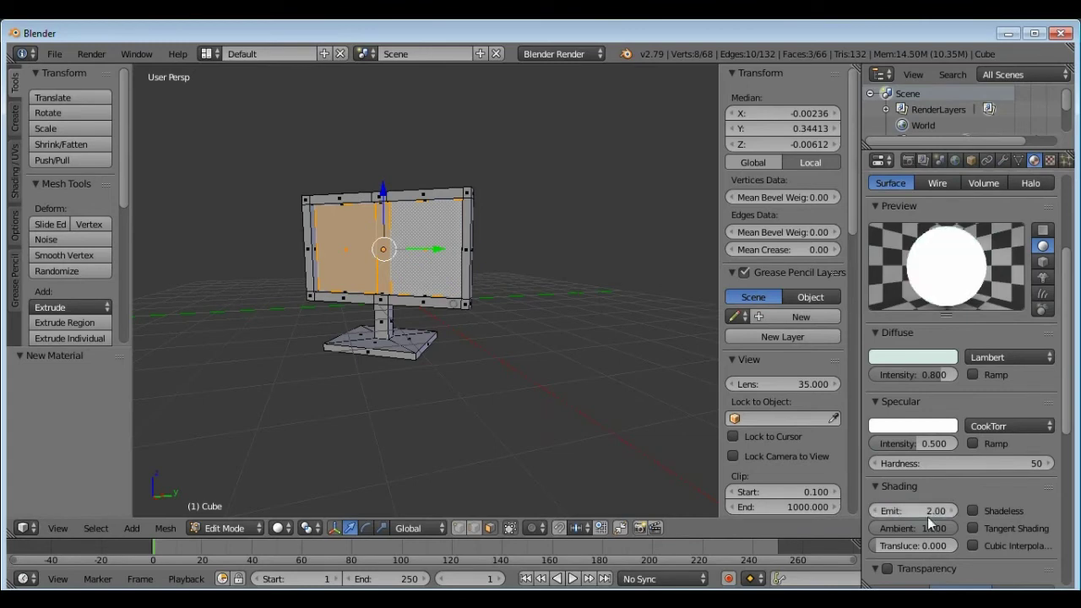
{"action": "left_click", "coordinate": [928, 517]}
{"action": "type", "text": "1"}
{"action": "key", "text": "Return"}
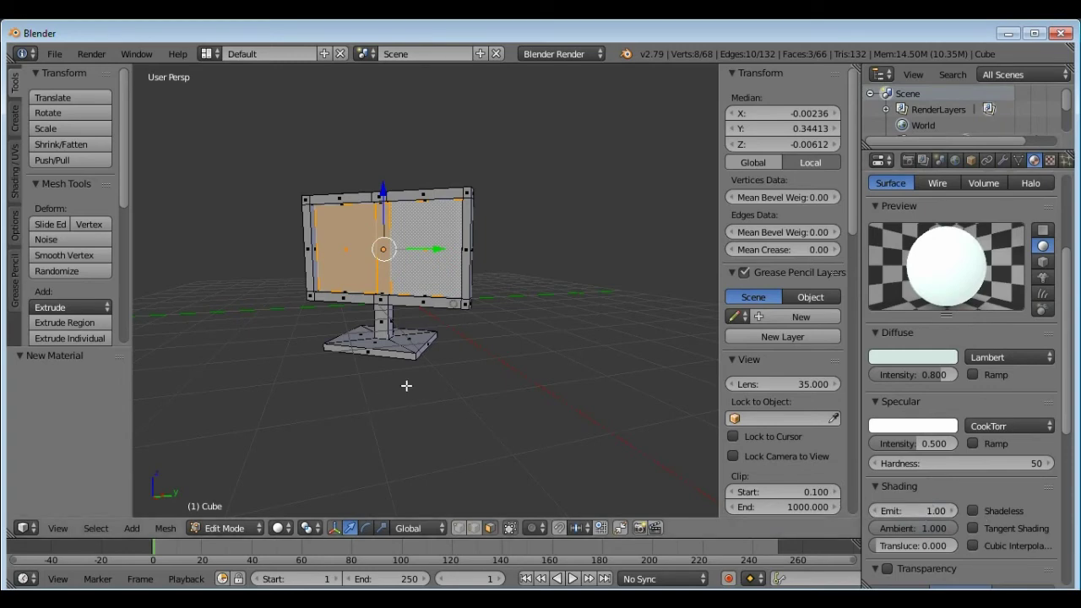
{"action": "key", "text": "F12"}
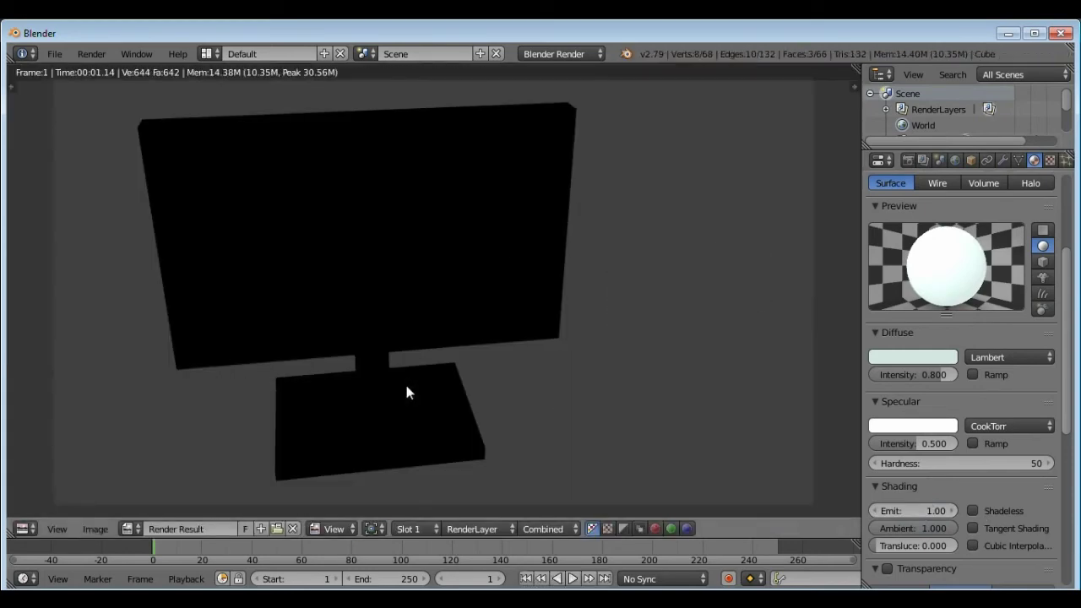
{"action": "key", "text": "Escape"}
- Assign the pale green emitting material to the selected screen faces
{"action": "middle_click_drag", "start_coordinate": [410, 256], "coordinate": [471, 261]}
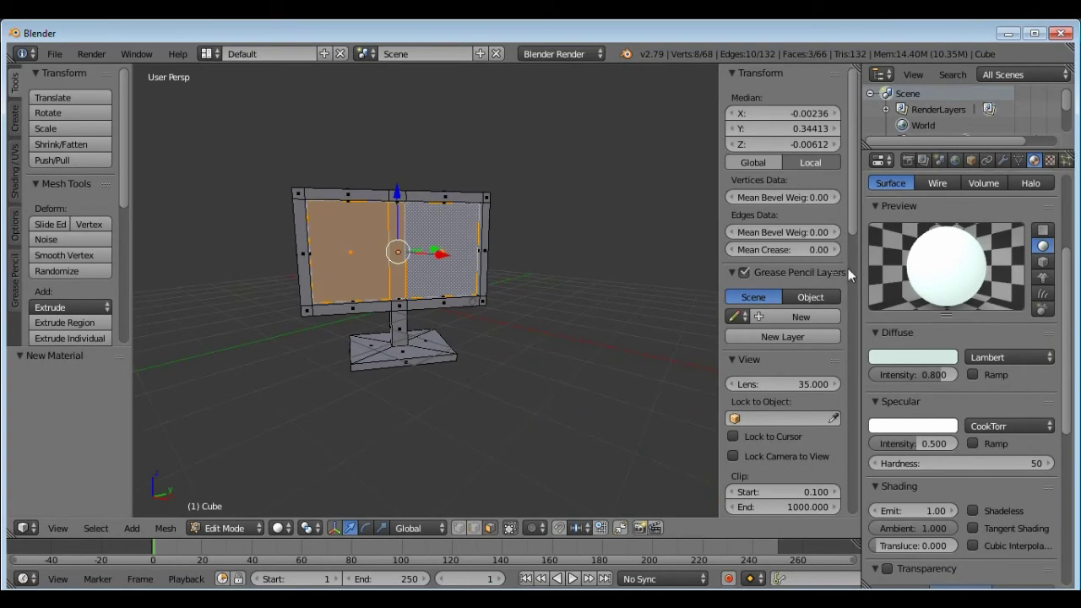
{"action": "scroll", "coordinate": [942, 257], "scroll_direction": "up", "scroll_amount": 4}
{"action": "left_click", "coordinate": [898, 270]}
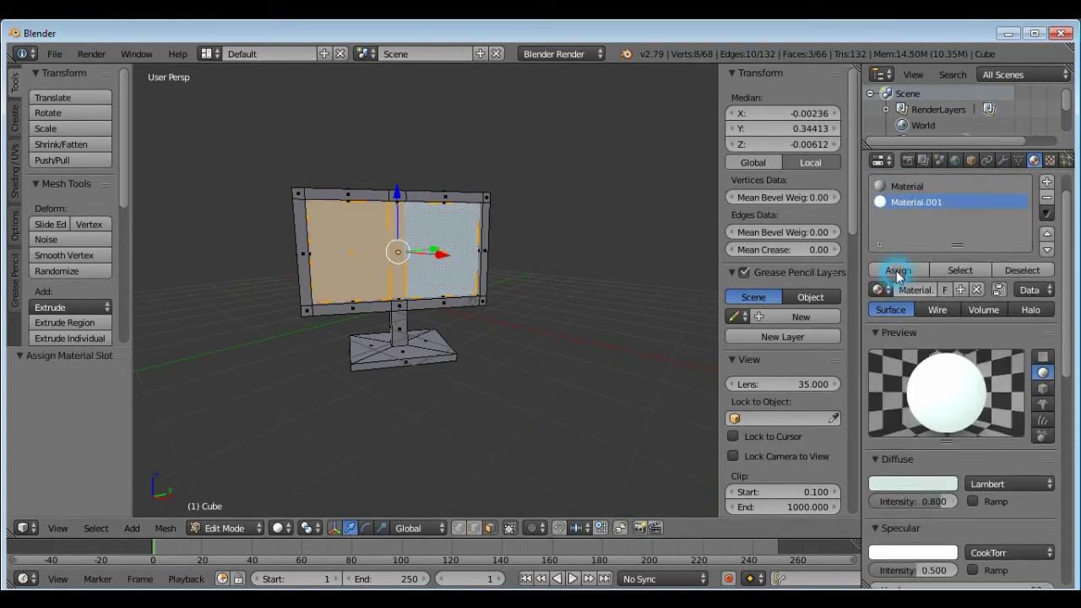
- Render the current frame and inspect the glowing screen in the rendered image up close
{"action": "key", "text": "F12"}
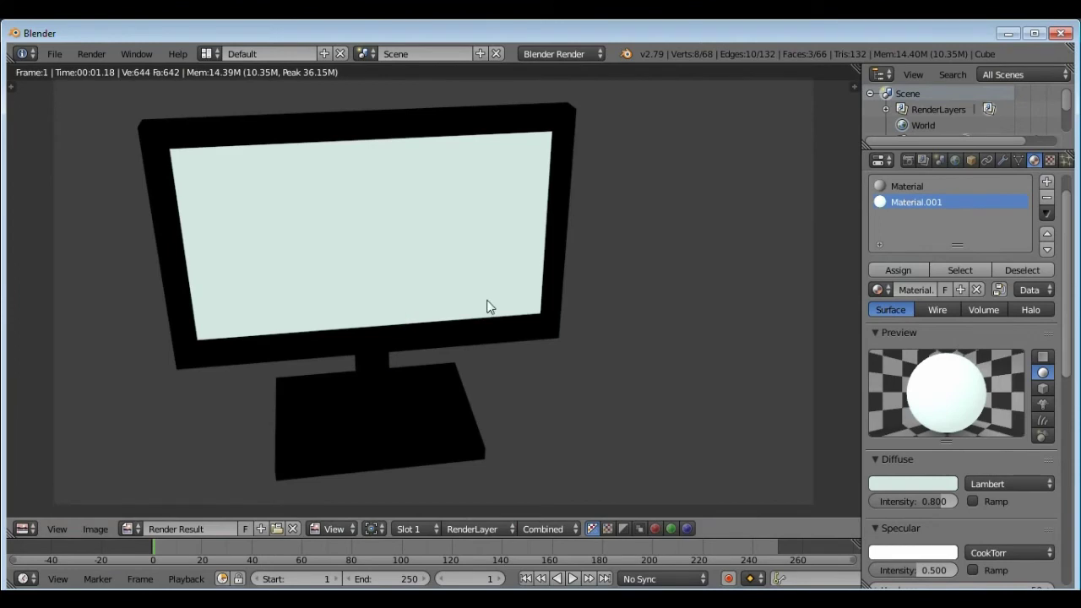
{"action": "scroll", "coordinate": [415, 307], "scroll_direction": "down", "scroll_amount": 2}
{"action": "scroll", "coordinate": [417, 288], "scroll_direction": "up", "scroll_amount": 1}
{"action": "scroll", "coordinate": [425, 288], "scroll_direction": "up", "scroll_amount": 2}
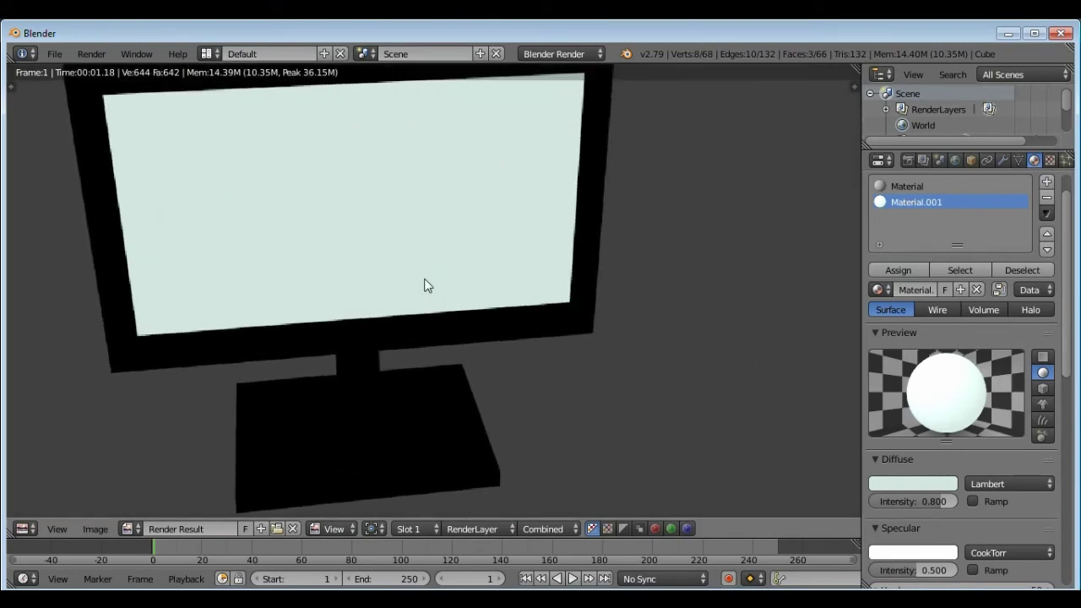
{"action": "scroll", "coordinate": [435, 283], "scroll_direction": "down", "scroll_amount": 1}
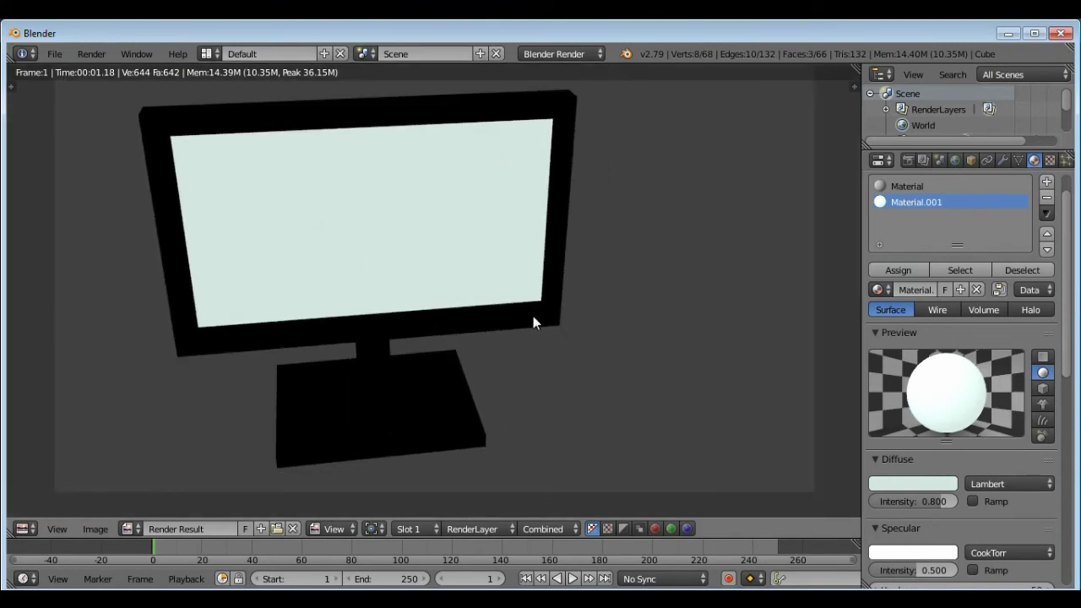
{"action": "key", "text": "Escape"}
- Return to Object Mode, select the torus on the bezel and give it a new material with a blue diffuse colour
{"action": "scroll", "coordinate": [499, 303], "scroll_direction": "up", "scroll_amount": 2}
{"action": "scroll", "coordinate": [477, 297], "scroll_direction": "down", "scroll_amount": 1}
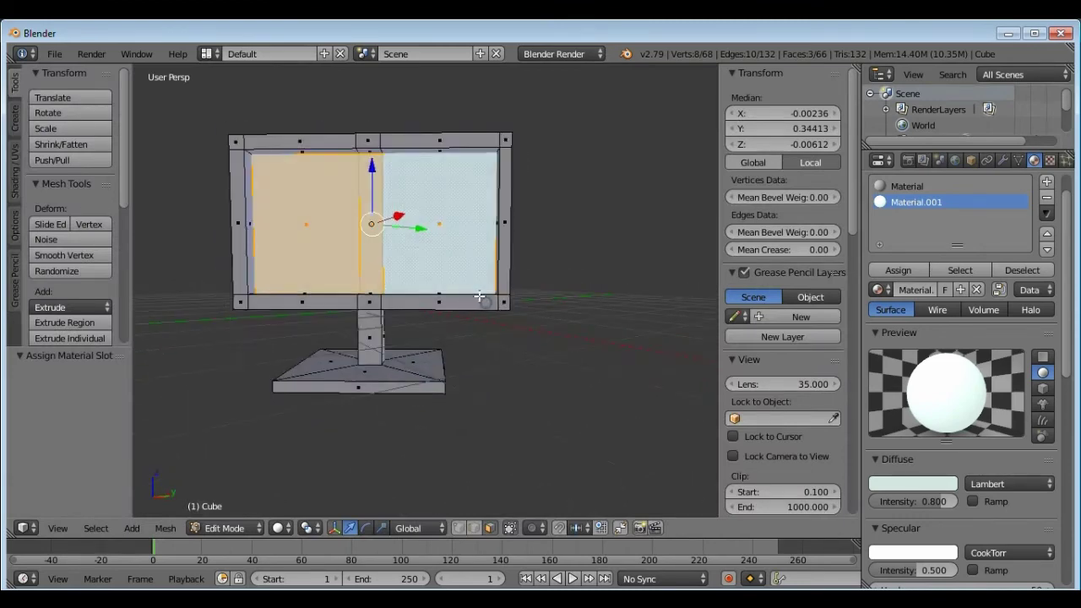
{"action": "scroll", "coordinate": [490, 313], "scroll_direction": "up", "scroll_amount": 4}
{"action": "right_click", "coordinate": [552, 321]}
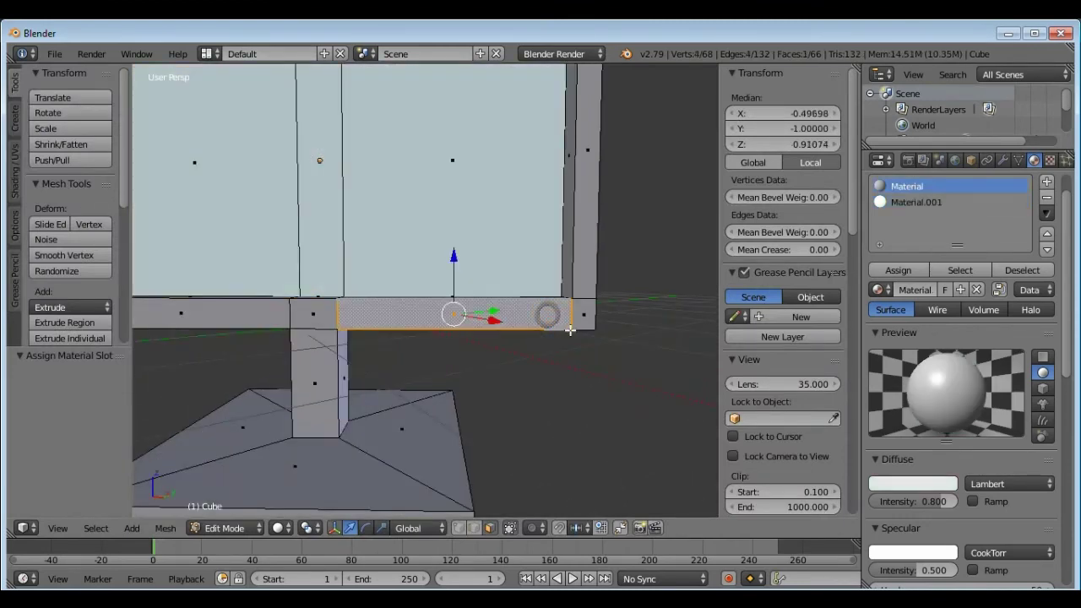
{"action": "left_click", "coordinate": [227, 528]}
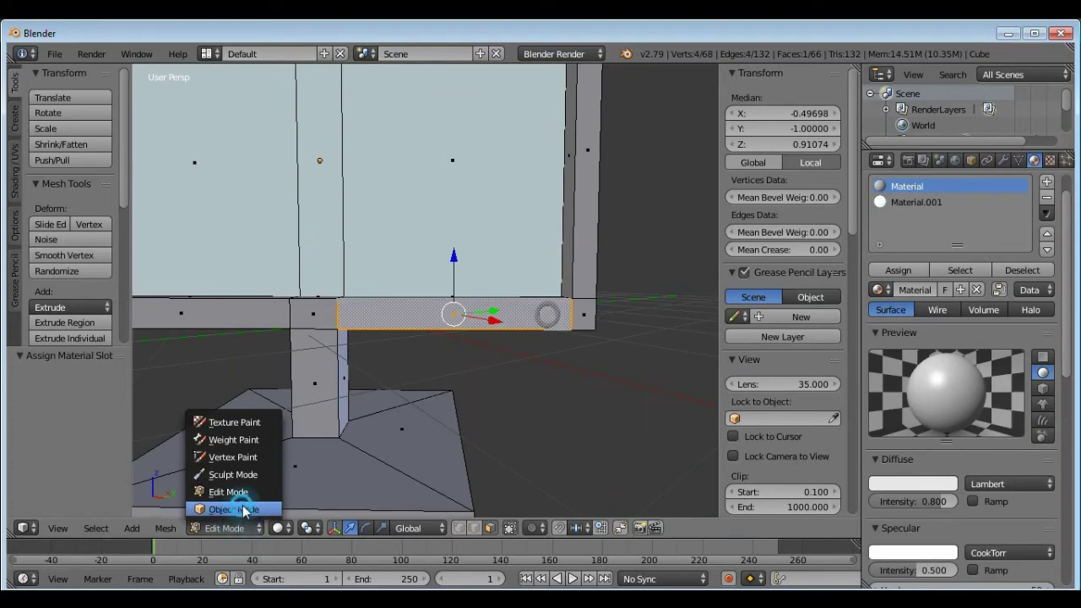
{"action": "left_click", "coordinate": [241, 508]}
{"action": "right_click", "coordinate": [545, 319]}
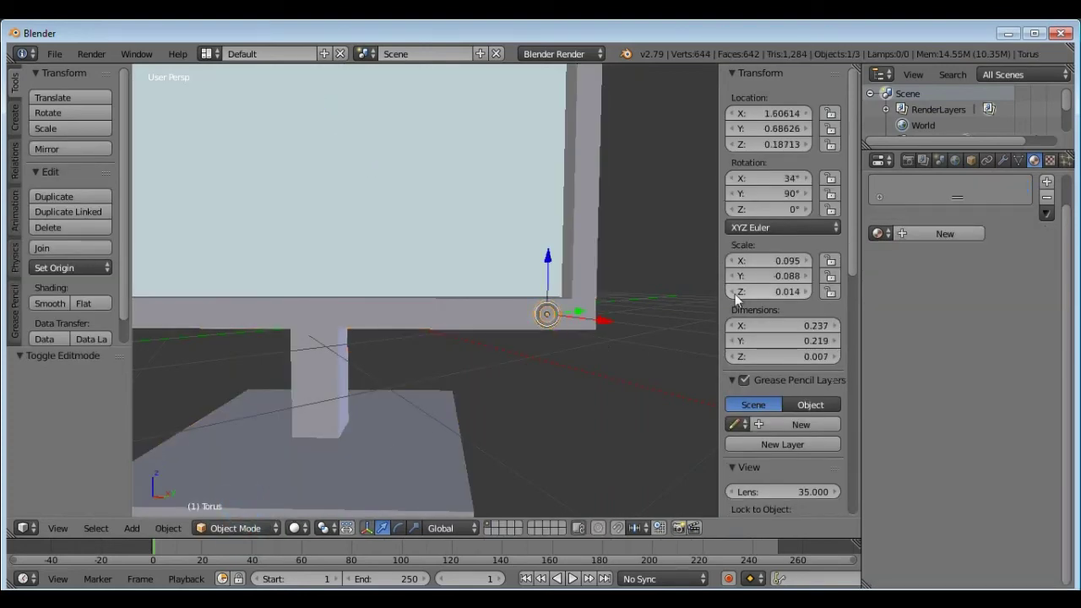
{"action": "left_click", "coordinate": [922, 235]}
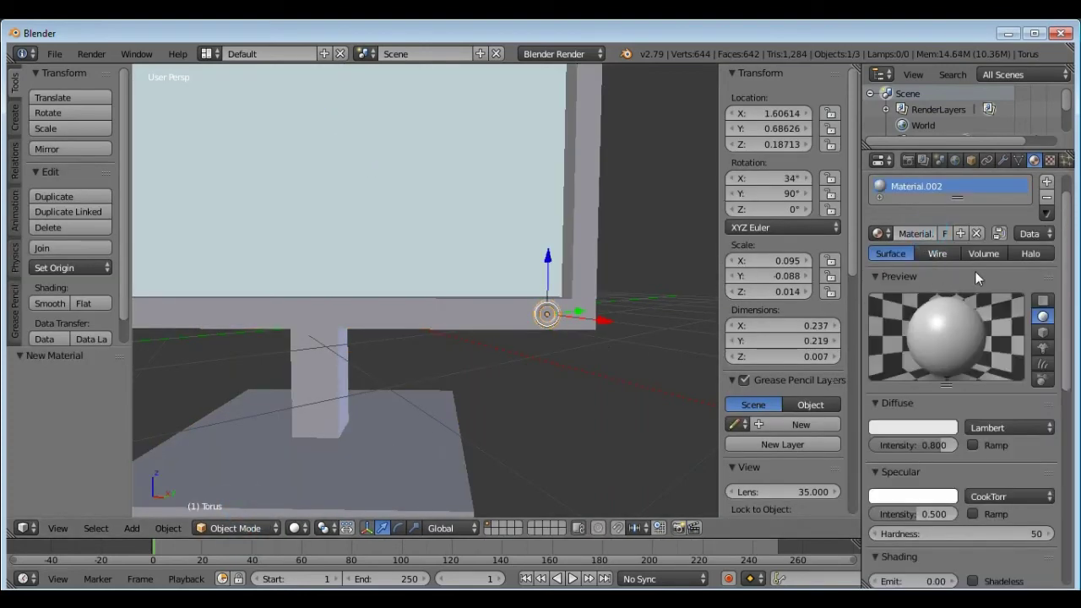
{"action": "left_click", "coordinate": [913, 428]}
{"action": "left_click_drag", "start_coordinate": [888, 275], "coordinate": [906, 237]}
- Render the current frame and examine the blue ring on the bezel in the viewport
{"action": "scroll", "coordinate": [642, 325], "scroll_direction": "down", "scroll_amount": 5}
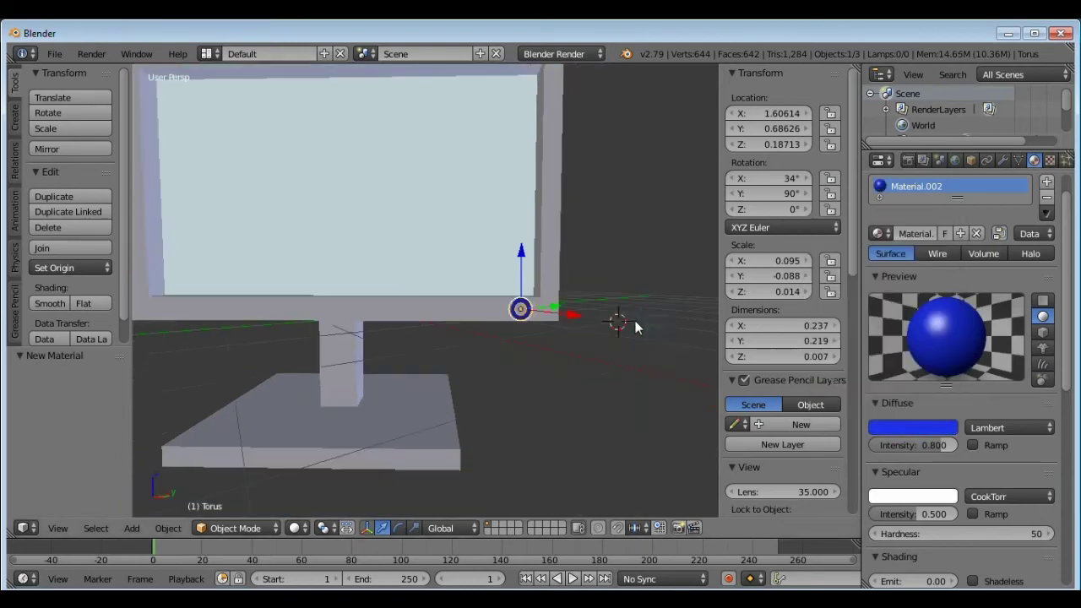
{"action": "middle_click_drag", "start_coordinate": [564, 310], "coordinate": [579, 325]}
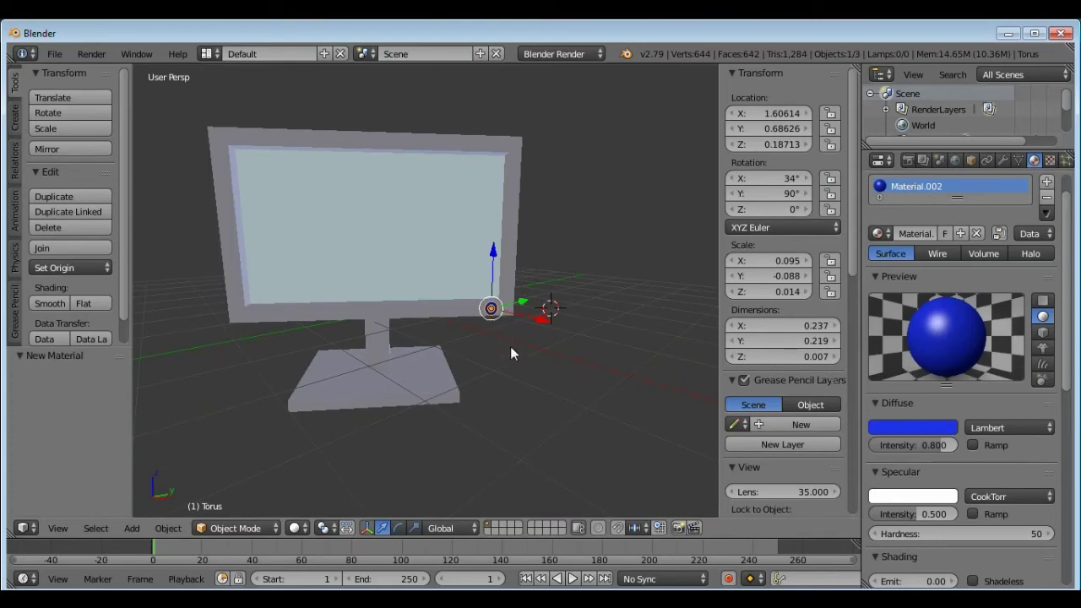
{"action": "key", "text": "F12"}
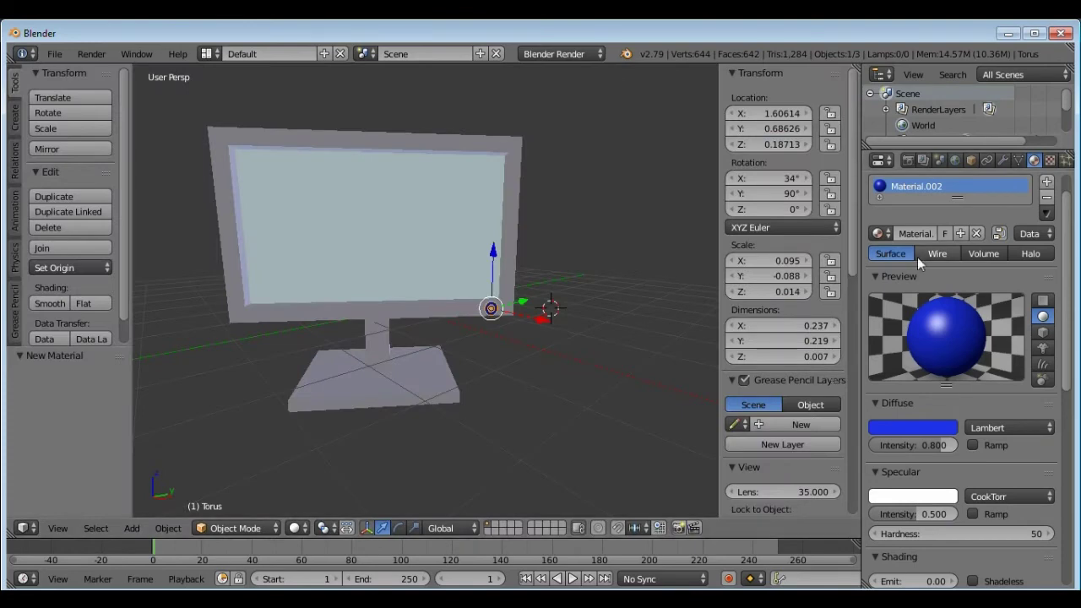
{"action": "scroll", "coordinate": [512, 324], "scroll_direction": "up", "scroll_amount": 4}
{"action": "left_click", "coordinate": [573, 424]}
{"action": "right_click", "coordinate": [572, 384]}
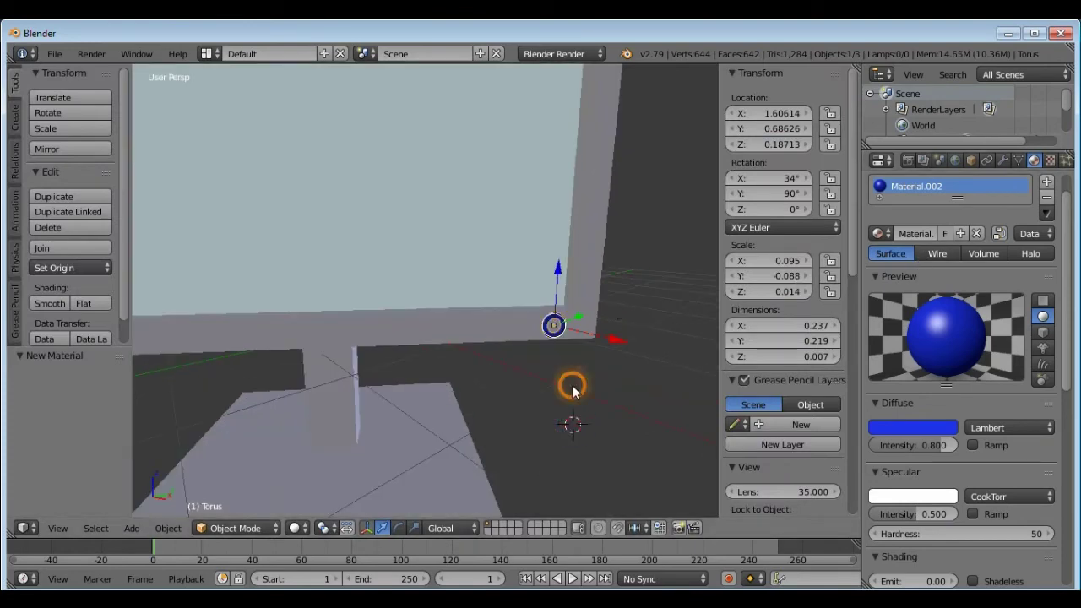
{"action": "scroll", "coordinate": [578, 326], "scroll_direction": "down", "scroll_amount": 4}
{"action": "middle_click_drag", "start_coordinate": [562, 301], "coordinate": [588, 329]}
- Set the blue ring material's Emit value to 1 and render the current frame
{"action": "scroll", "coordinate": [938, 496], "scroll_direction": "down", "scroll_amount": 3}
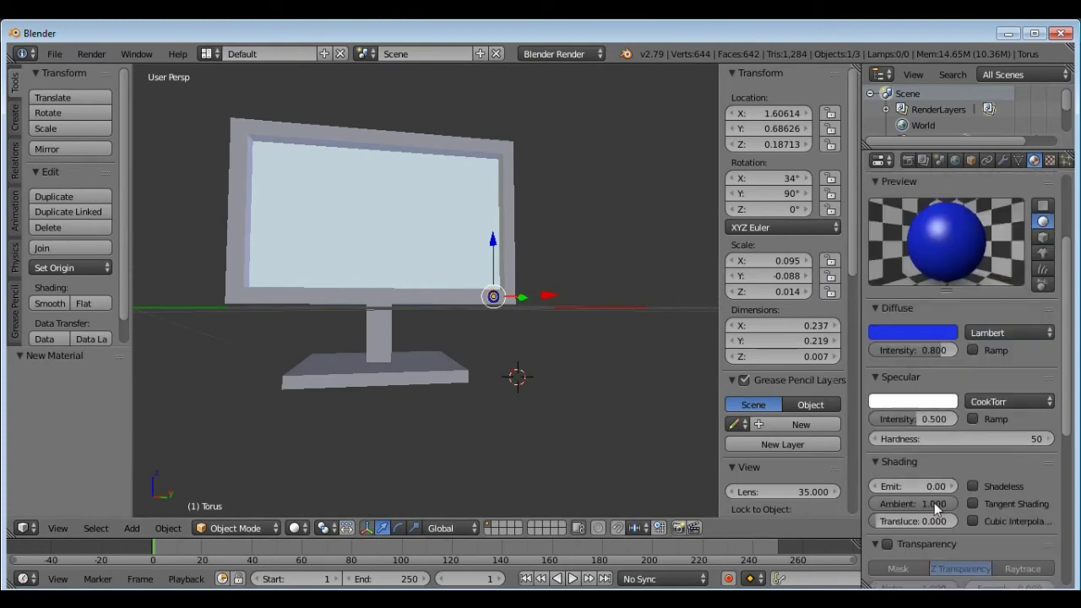
{"action": "left_click", "coordinate": [928, 487]}
{"action": "type", "text": "1"}
{"action": "key", "text": "Return"}
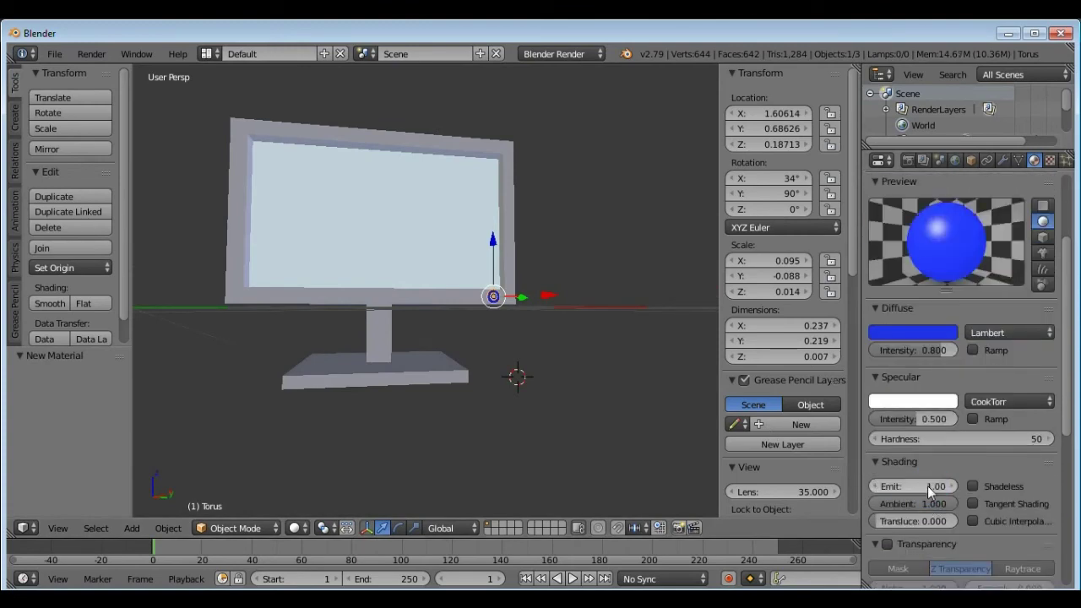
{"action": "key", "text": "F12"}
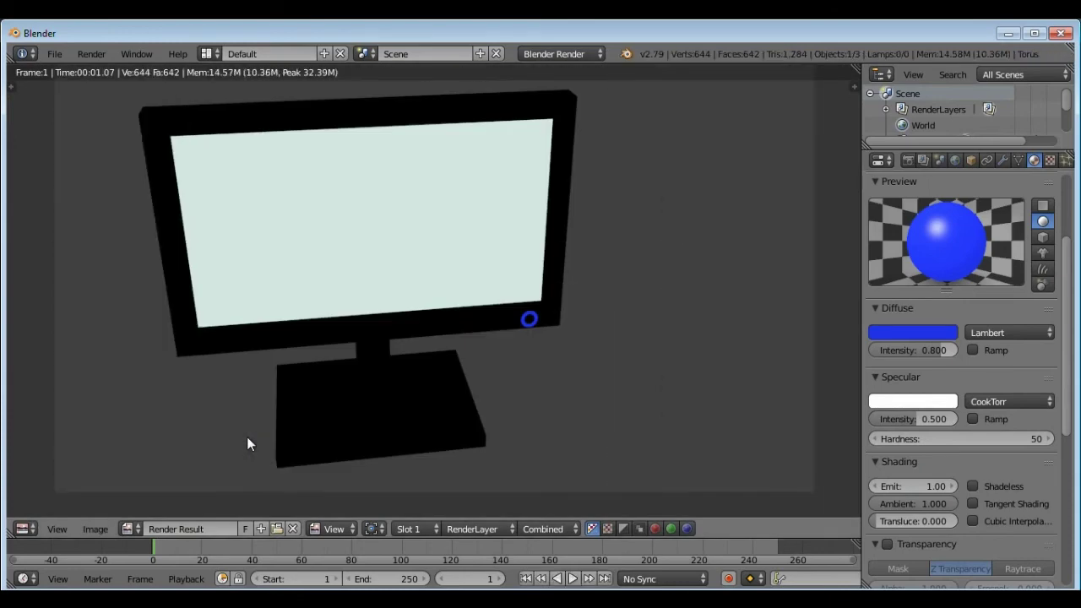
{"action": "scroll", "coordinate": [414, 382], "scroll_direction": "down", "scroll_amount": 1}
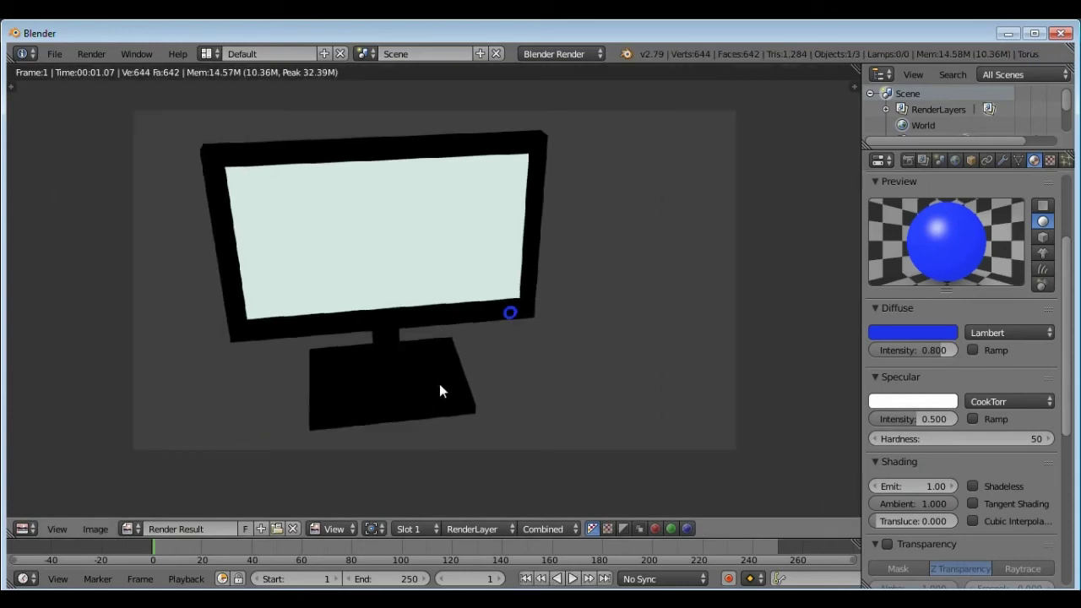
- Close the render, switch to the camera view and move the camera by about -0.12 in X, -0.21 in Y and -0.11 in Z
{"action": "scroll", "coordinate": [546, 336], "scroll_direction": "down", "scroll_amount": 1}
{"action": "scroll", "coordinate": [537, 345], "scroll_direction": "up", "scroll_amount": 2}
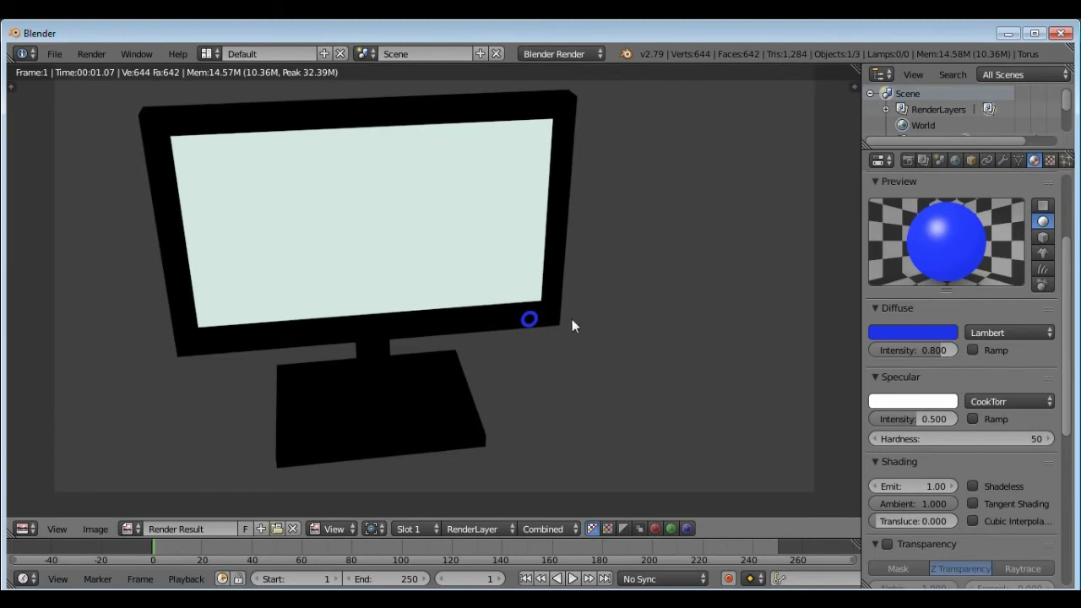
{"action": "key", "text": "Escape"}
{"action": "middle_click_drag", "start_coordinate": [546, 303], "coordinate": [529, 290]}
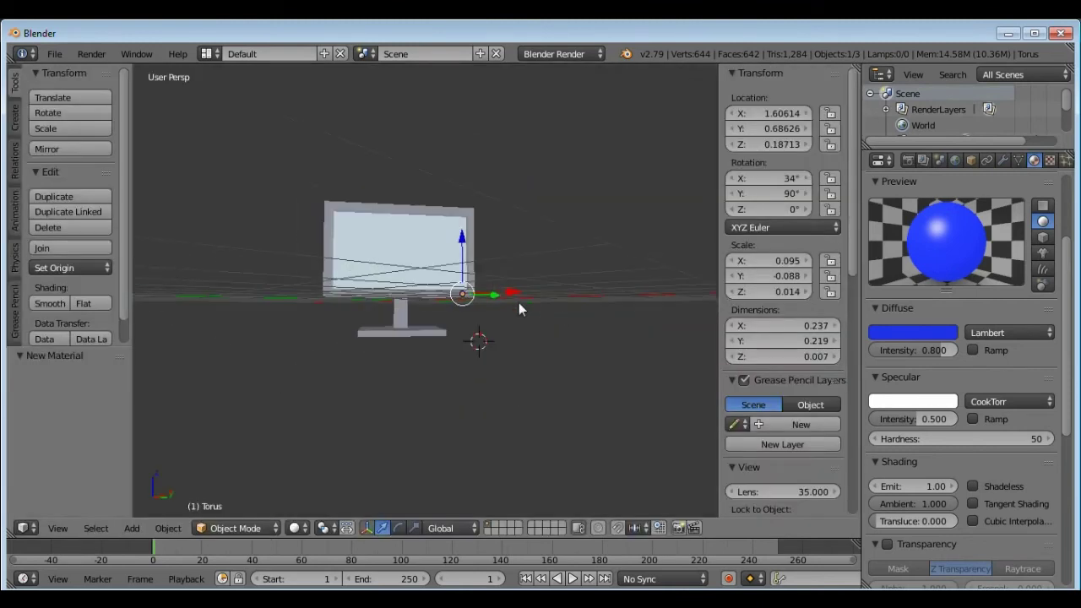
{"action": "left_click", "coordinate": [72, 524]}
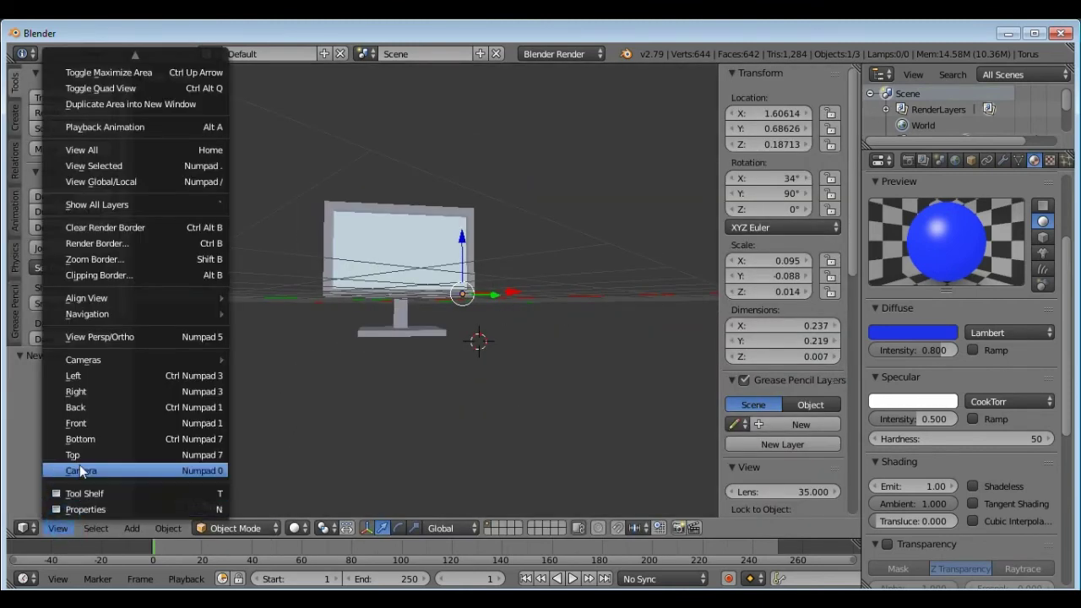
{"action": "left_click", "coordinate": [79, 465]}
{"action": "scroll", "coordinate": [503, 348], "scroll_direction": "down", "scroll_amount": 1}
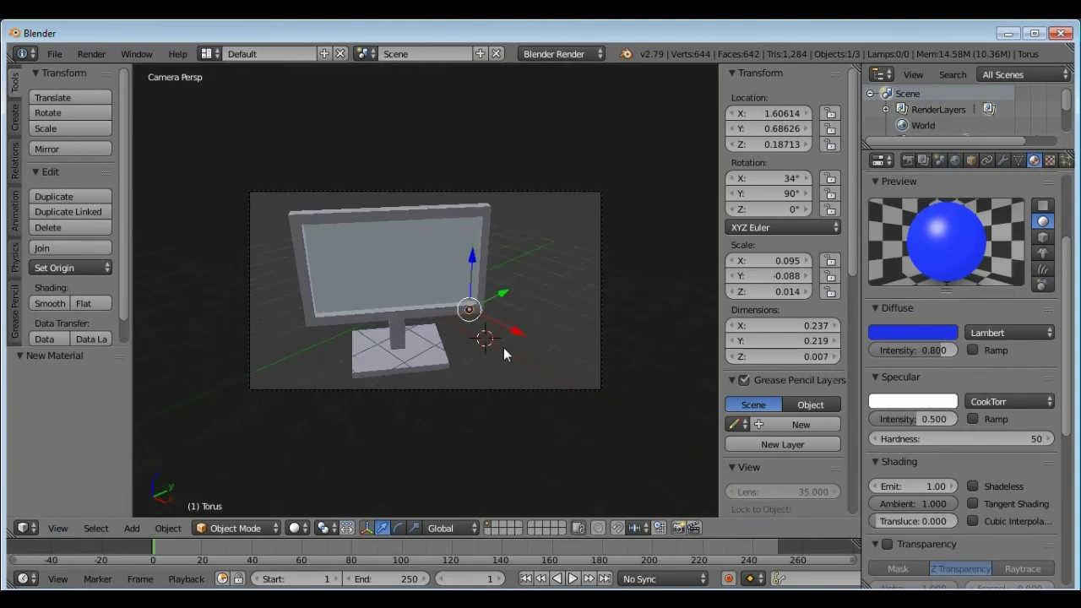
{"action": "right_click", "coordinate": [521, 391]}
{"action": "key", "text": "g"}
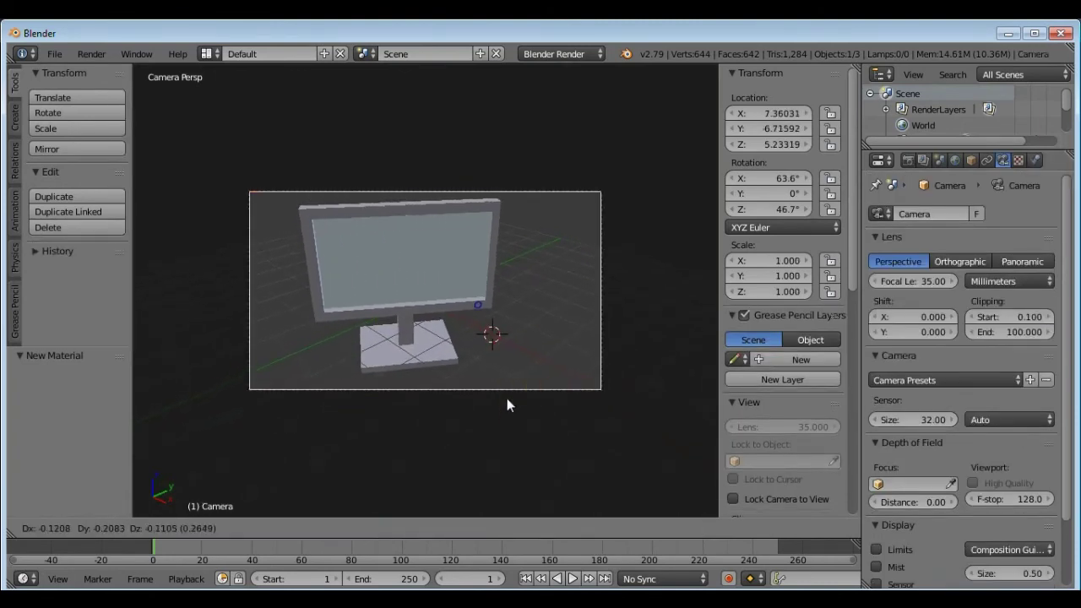
{"action": "left_click", "coordinate": [507, 397]}
- Lower the camera about 3.01 units along Z in the perspective view and check the framing through the camera
{"action": "middle_click_drag", "start_coordinate": [507, 398], "coordinate": [494, 343]}
{"action": "scroll", "coordinate": [503, 354], "scroll_direction": "down", "scroll_amount": 3}
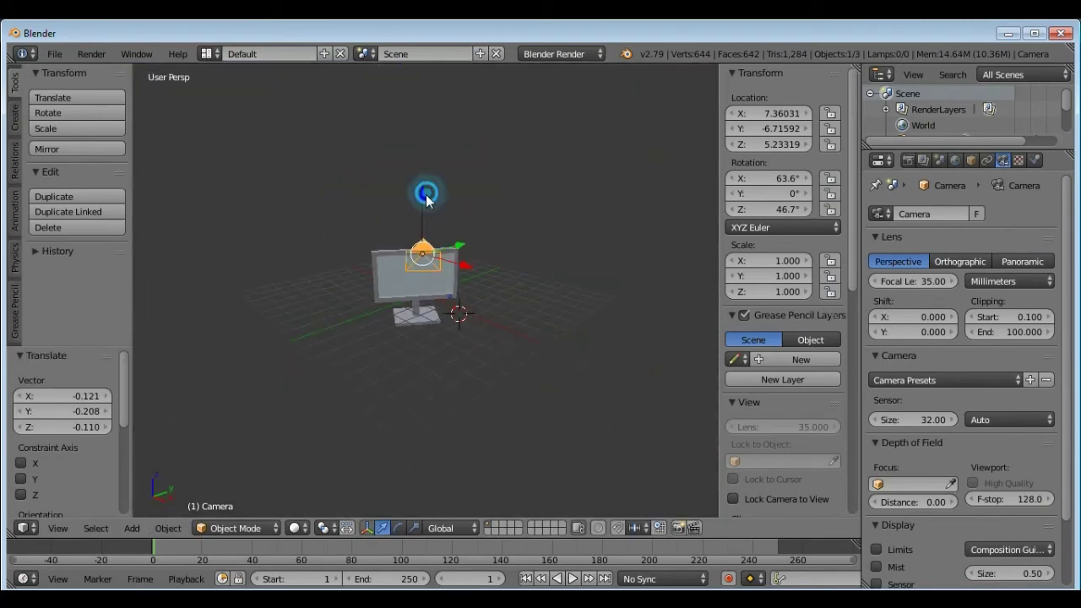
{"action": "left_click_drag", "start_coordinate": [427, 196], "coordinate": [457, 291]}
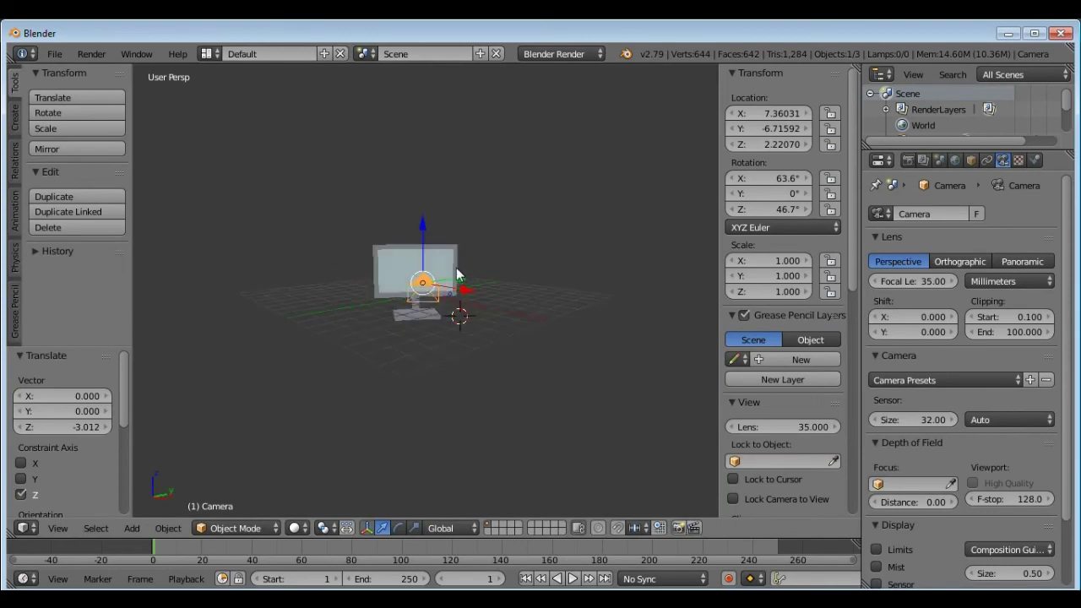
{"action": "left_click", "coordinate": [57, 528]}
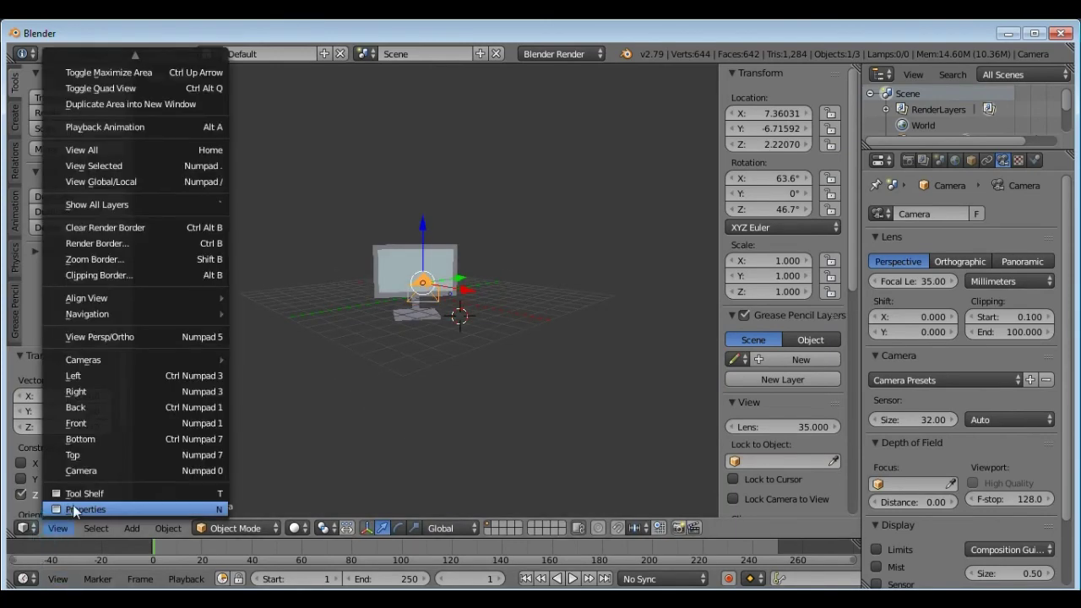
{"action": "left_click", "coordinate": [81, 471]}
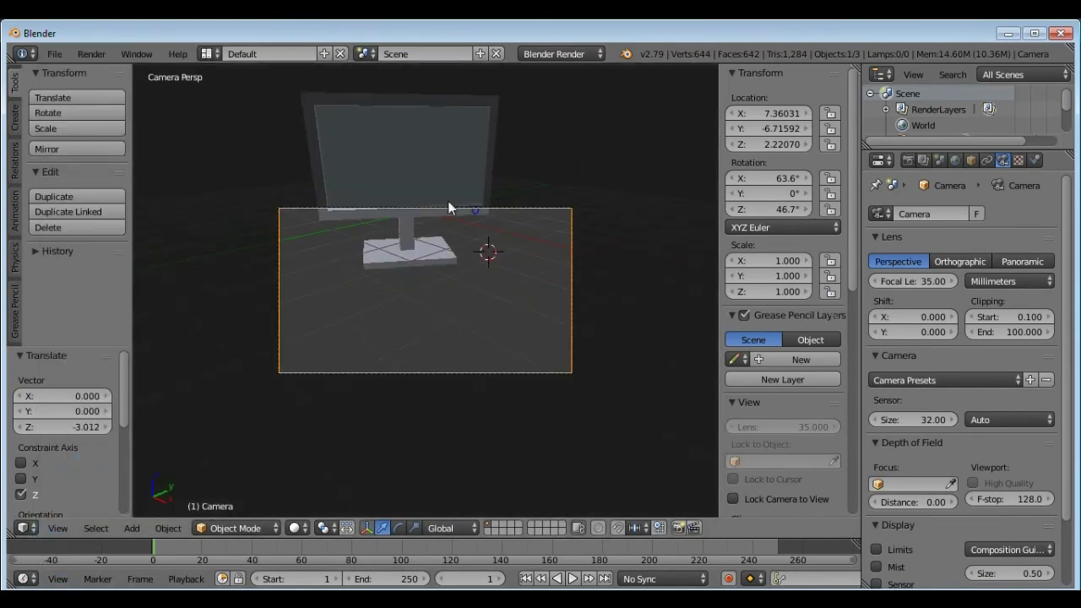
- Try to move the monitor body while looking through the camera, and undo that move
{"action": "right_click", "coordinate": [449, 206]}
{"action": "key", "text": "g"}
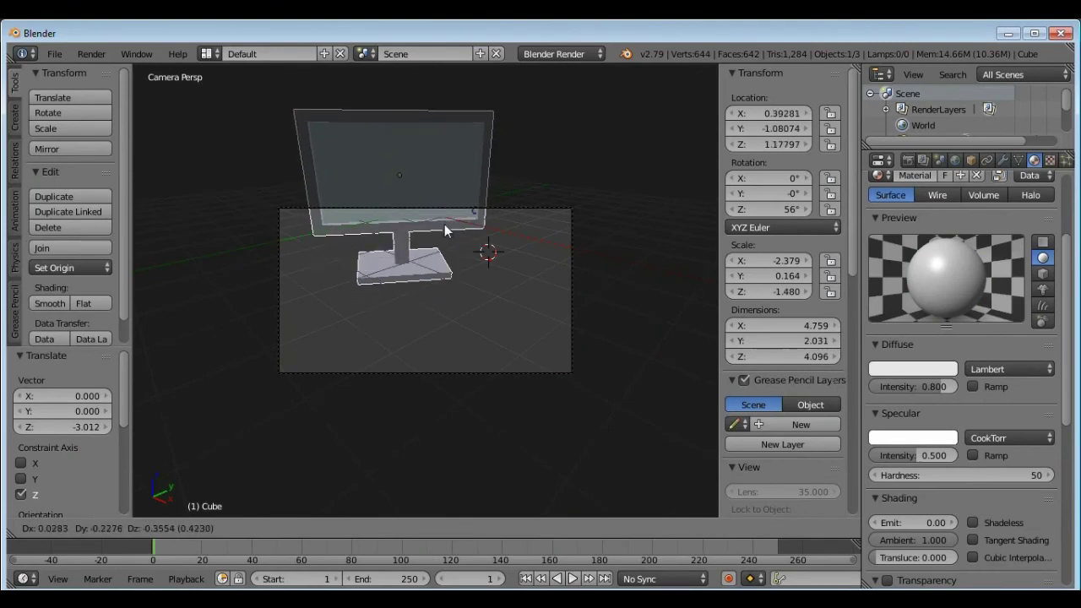
{"action": "left_click", "coordinate": [465, 208]}
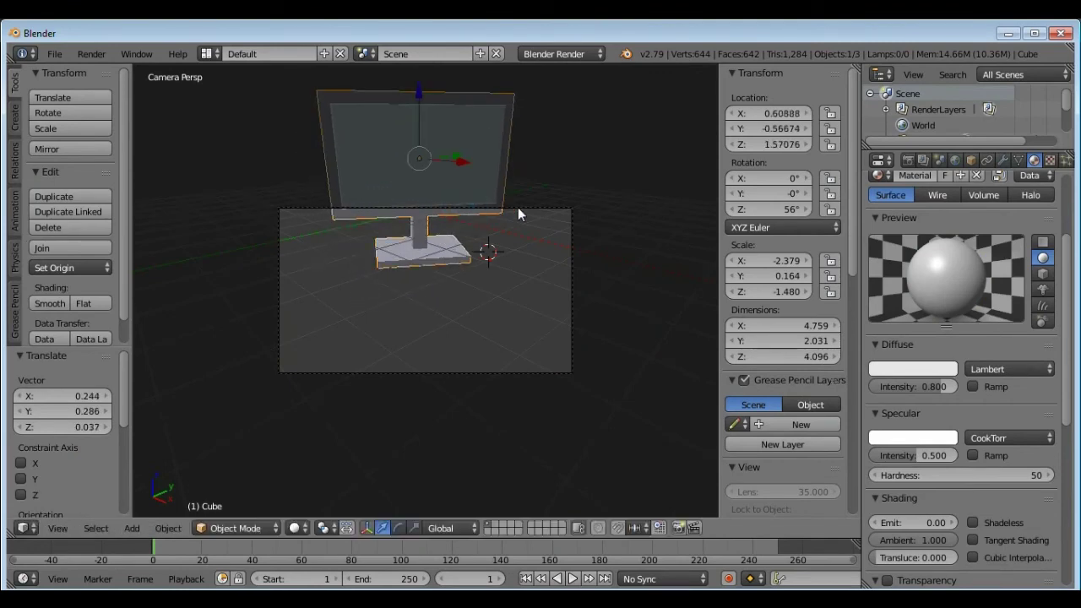
{"action": "scroll", "coordinate": [519, 210], "scroll_direction": "up", "scroll_amount": 2}
{"action": "middle_click_drag", "start_coordinate": [519, 218], "coordinate": [491, 234]}
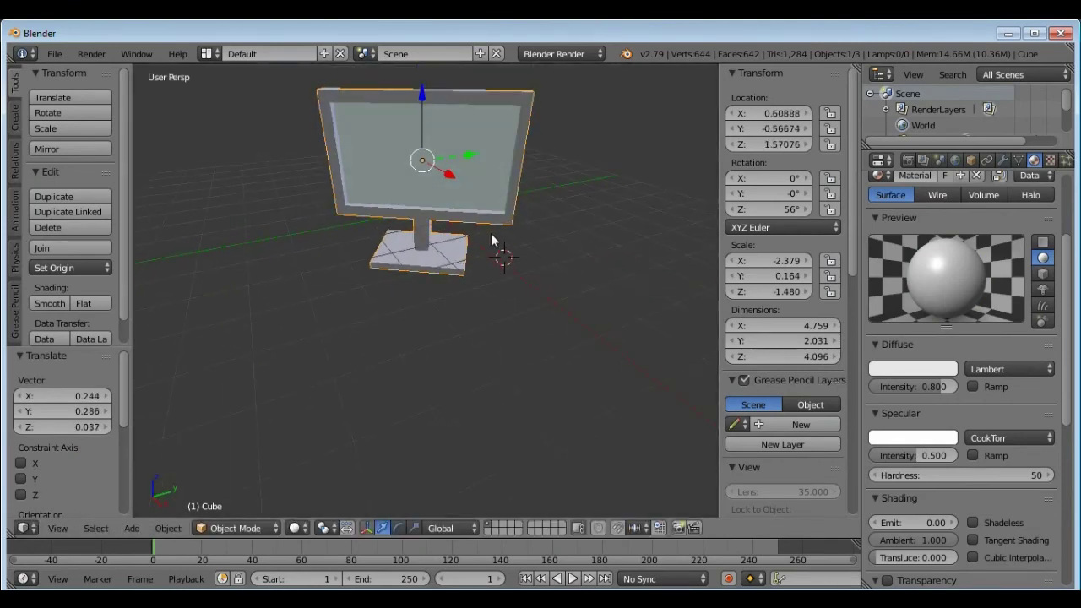
{"action": "key", "text": "ctrl+z"}
- Look through the camera, select it and move it about -1.01 in X, 0.83 in Y and 2.61 in Z to frame the monitor
{"action": "scroll", "coordinate": [475, 255], "scroll_direction": "up", "scroll_amount": 1}
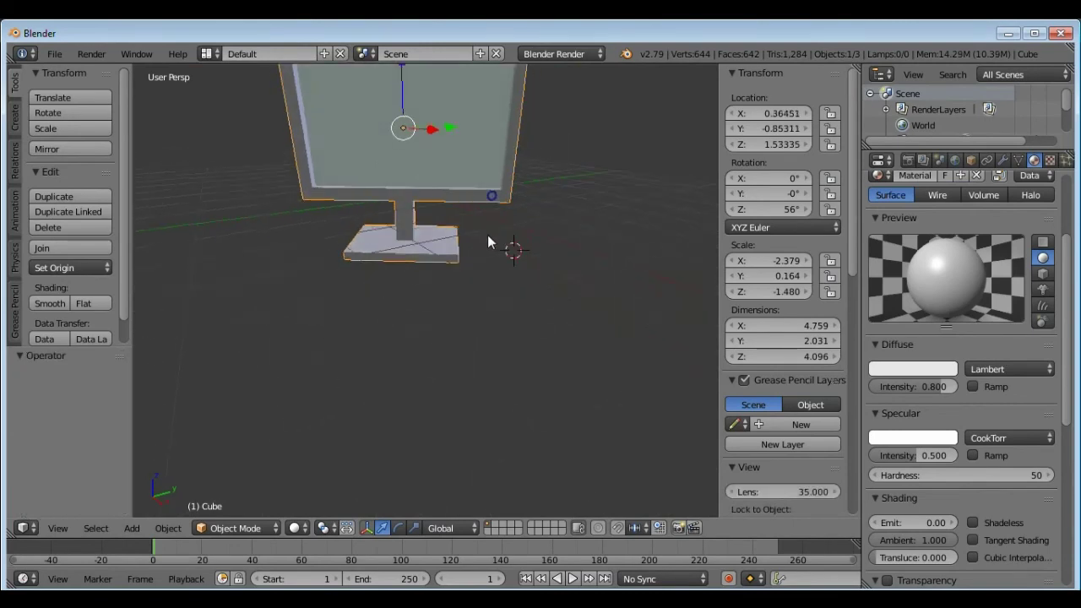
{"action": "scroll", "coordinate": [488, 235], "scroll_direction": "down", "scroll_amount": 4}
{"action": "scroll", "coordinate": [484, 244], "scroll_direction": "down", "scroll_amount": 1}
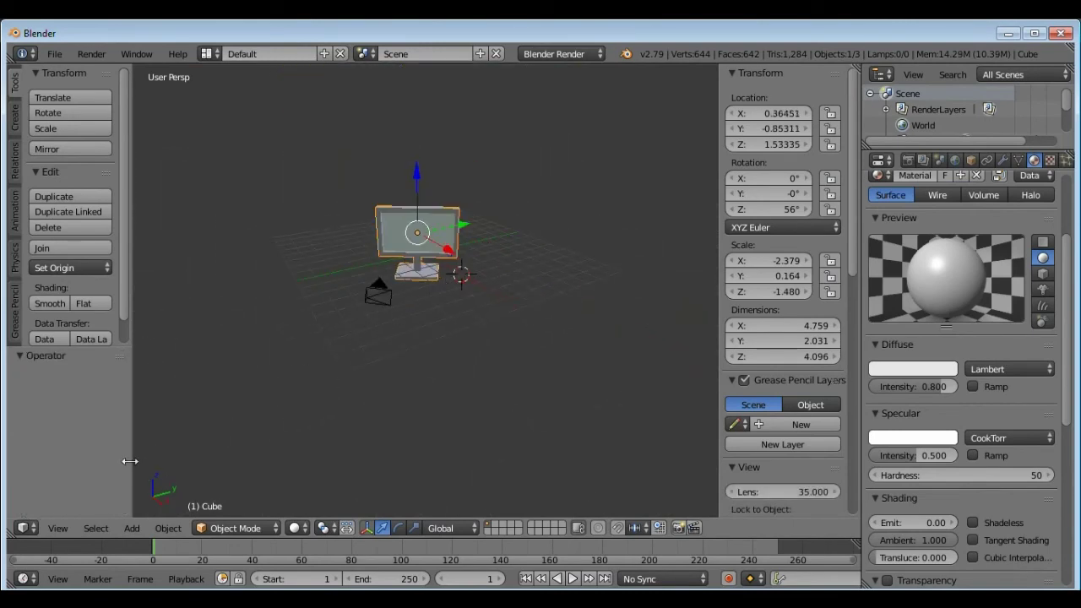
{"action": "left_click", "coordinate": [57, 528]}
{"action": "left_click", "coordinate": [93, 477]}
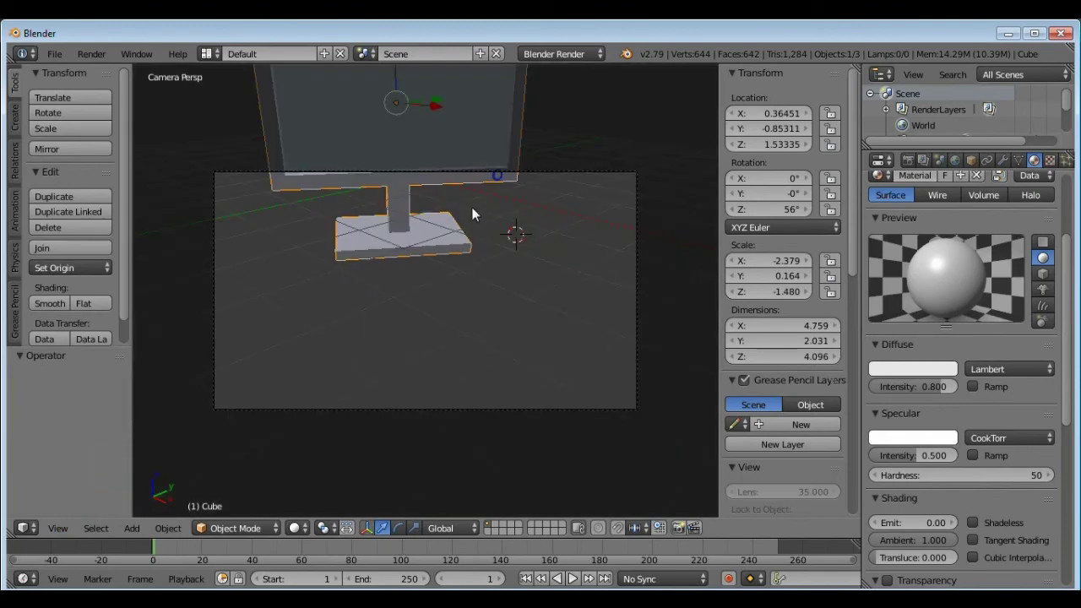
{"action": "right_click", "coordinate": [535, 208]}
{"action": "key", "text": "g"}
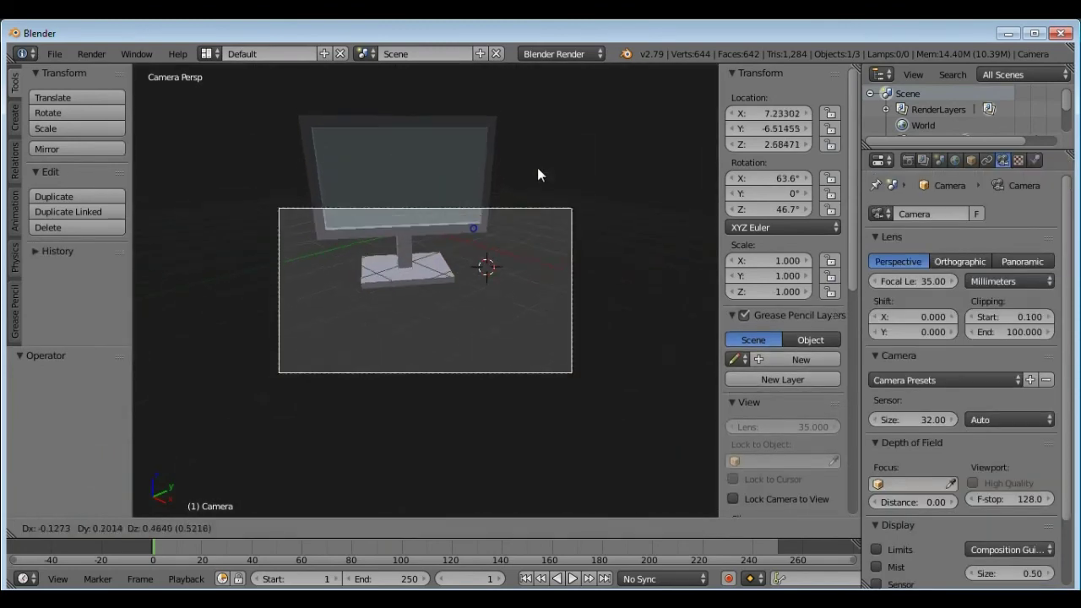
{"action": "left_click", "coordinate": [530, 507]}
{"action": "scroll", "coordinate": [515, 432], "scroll_direction": "down", "scroll_amount": 2}
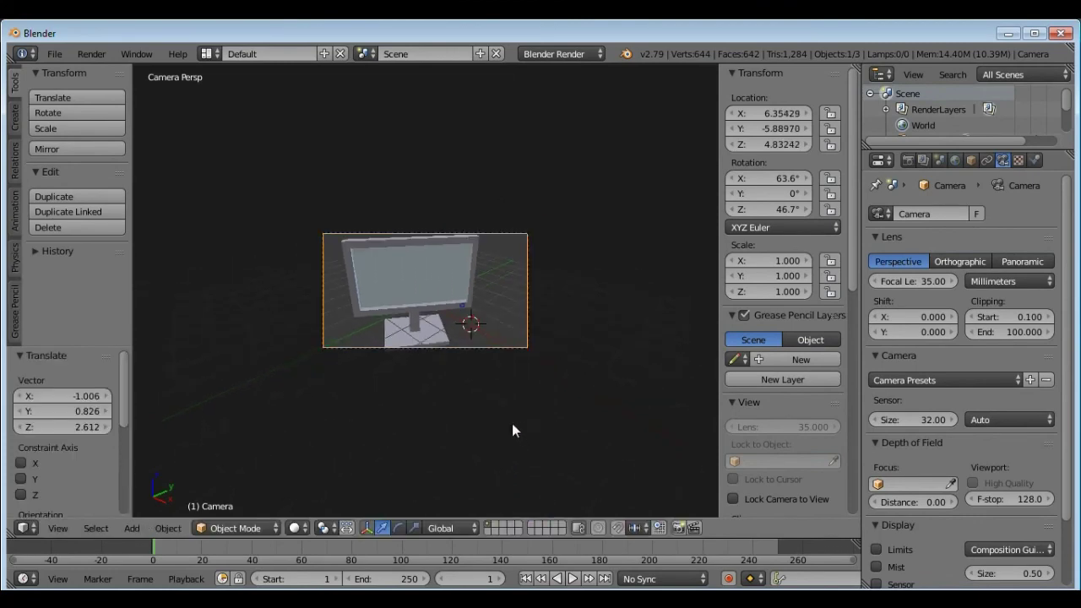
- Leave the camera view, move the camera about -0.61 units along Y and render the current frame to check it
{"action": "scroll", "coordinate": [502, 398], "scroll_direction": "down", "scroll_amount": 2}
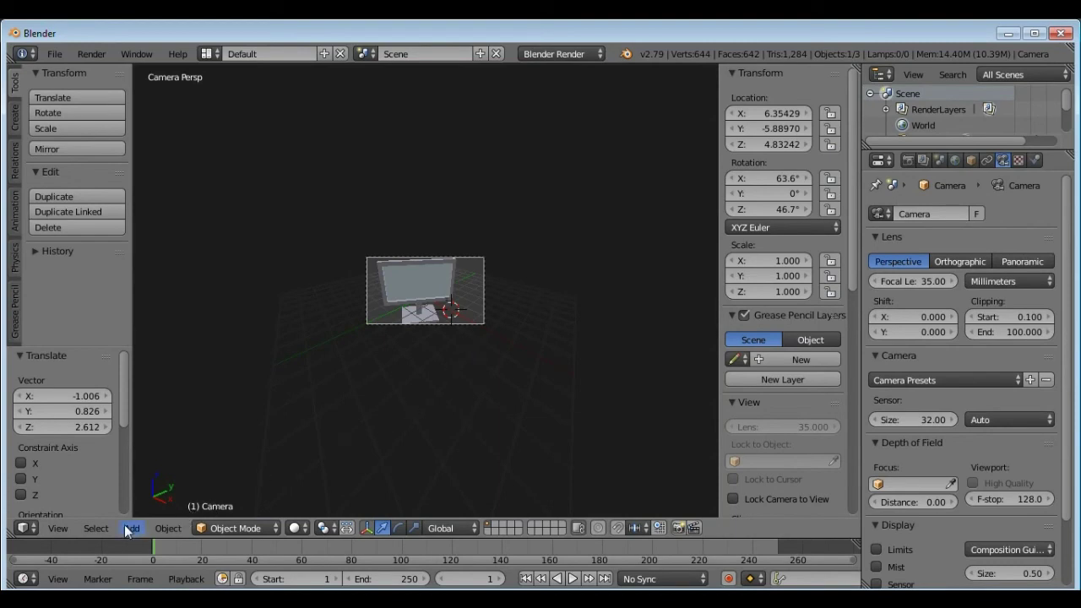
{"action": "left_click", "coordinate": [59, 525]}
{"action": "left_click", "coordinate": [90, 471]}
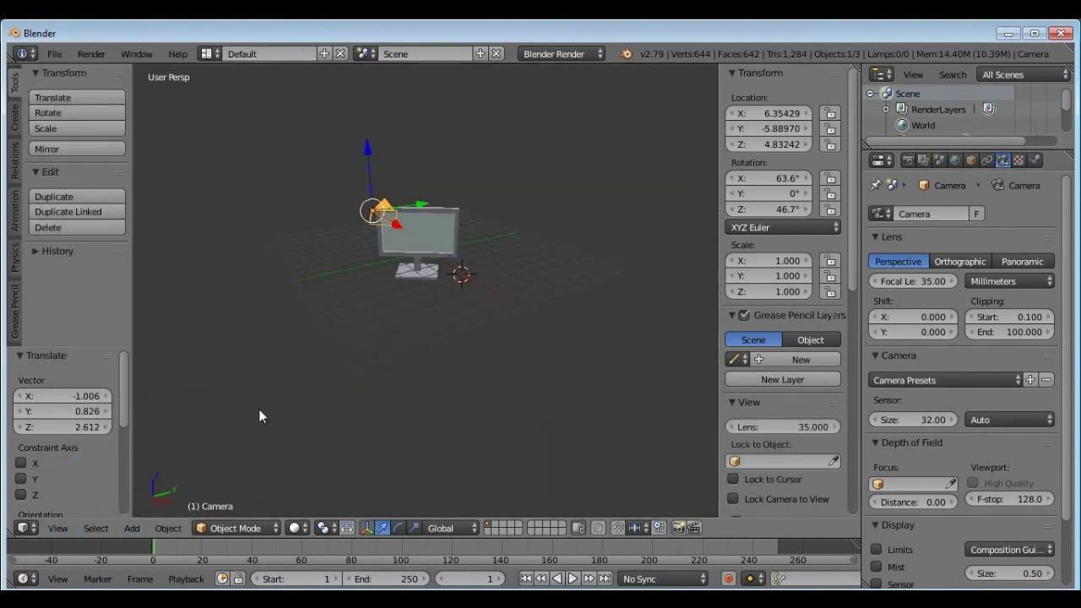
{"action": "left_click_drag", "start_coordinate": [429, 203], "coordinate": [409, 205]}
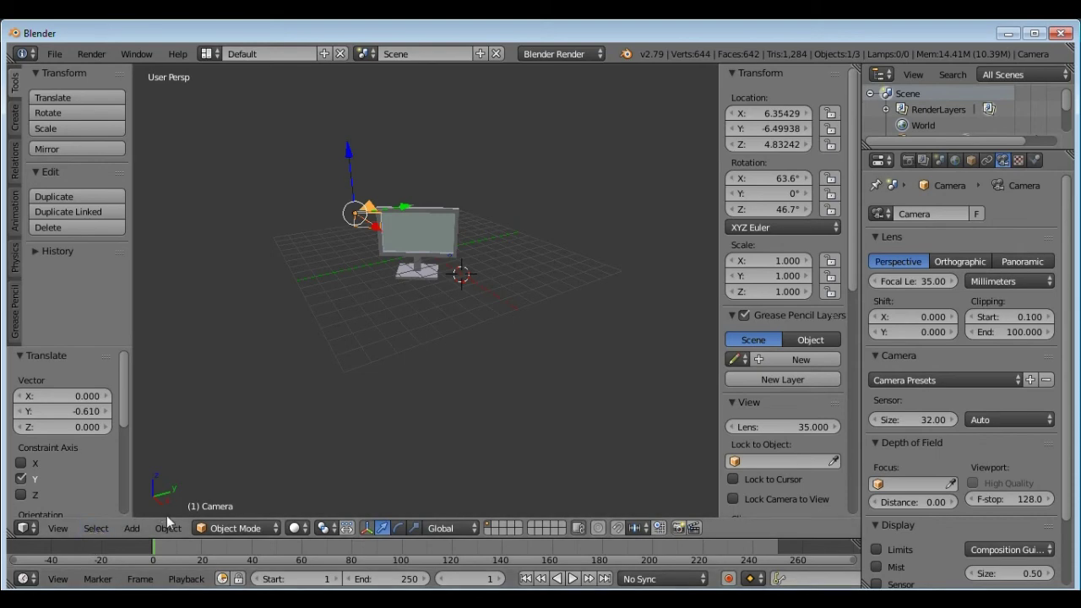
{"action": "key", "text": "F12"}
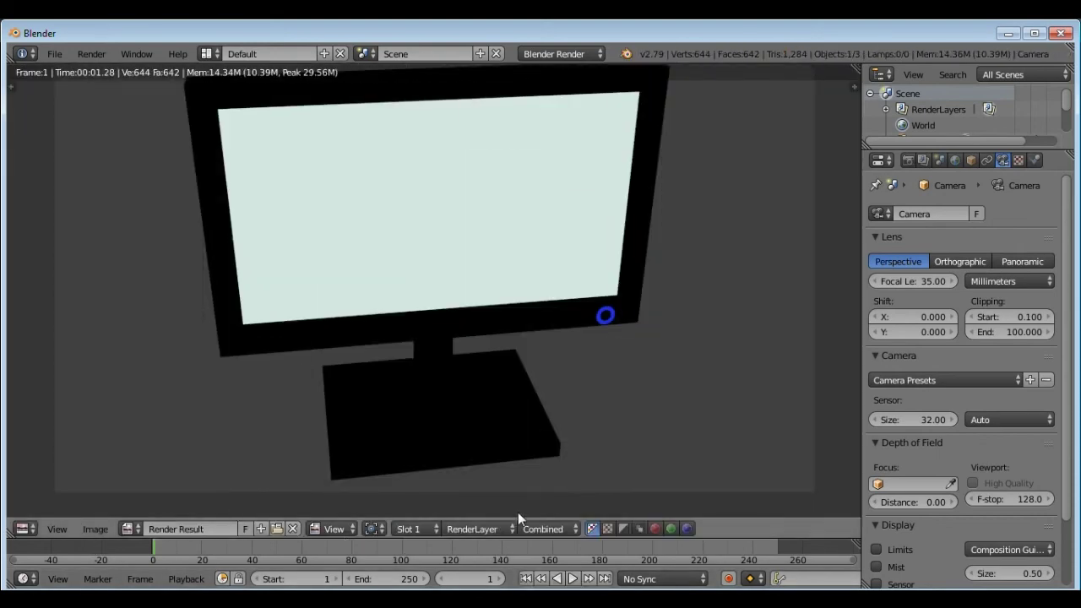
{"action": "key", "text": "Escape"}
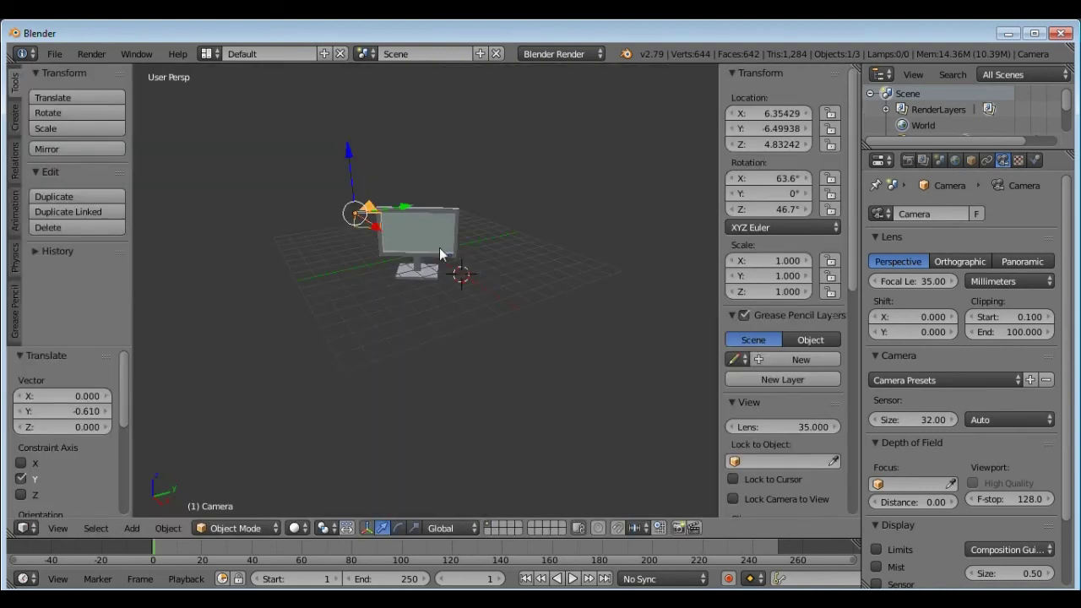
- Return to the camera view and move the camera about 0.10 in X, 0.08 in Y and -0.04 in Z
{"action": "left_click", "coordinate": [66, 529]}
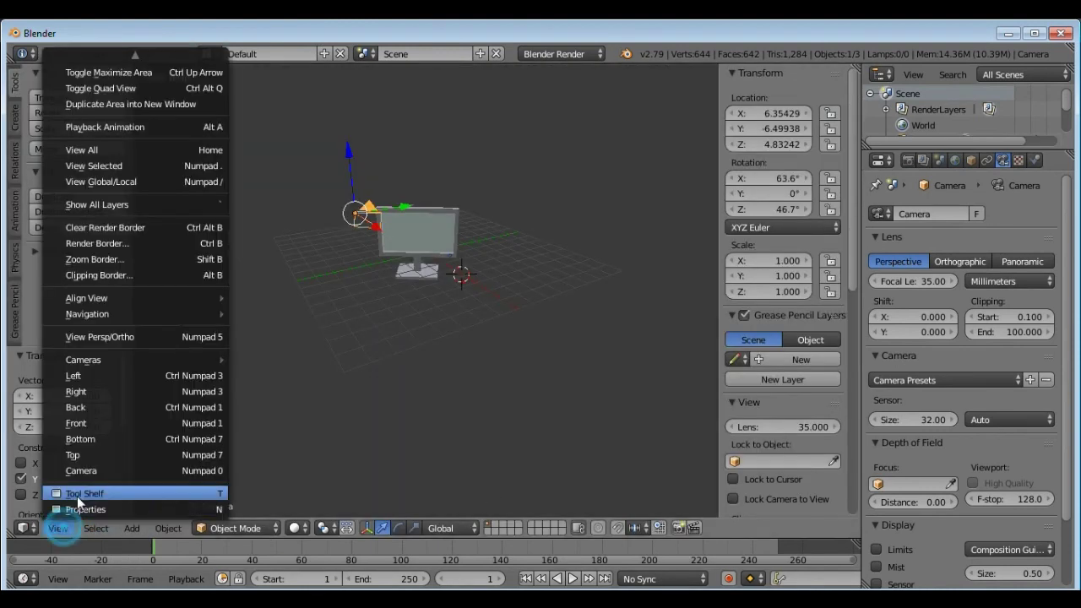
{"action": "left_click", "coordinate": [89, 470]}
{"action": "scroll", "coordinate": [466, 318], "scroll_direction": "up", "scroll_amount": 1}
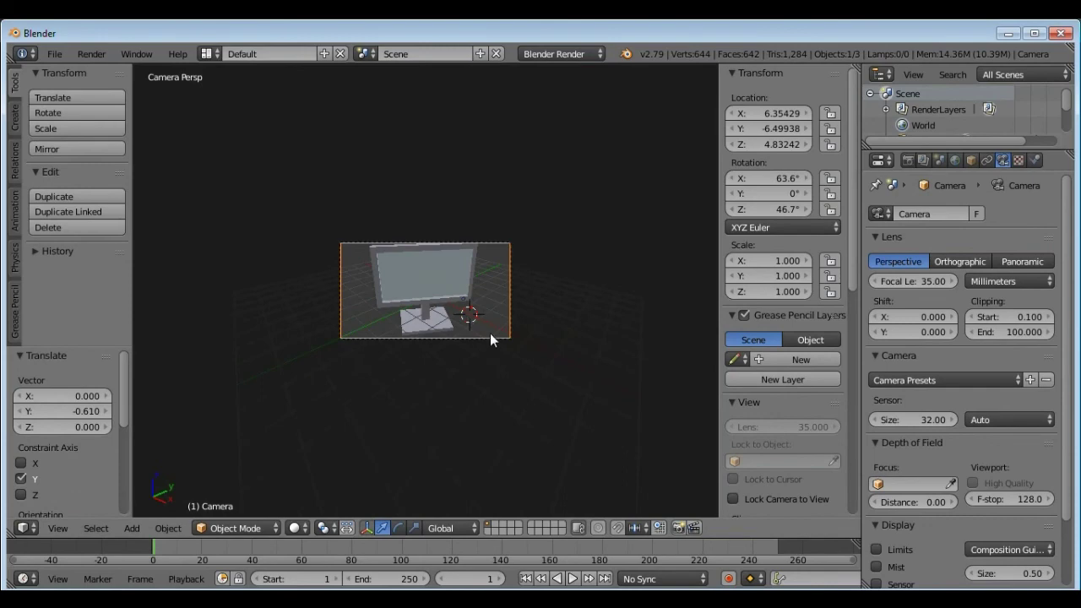
{"action": "scroll", "coordinate": [491, 337], "scroll_direction": "up", "scroll_amount": 2}
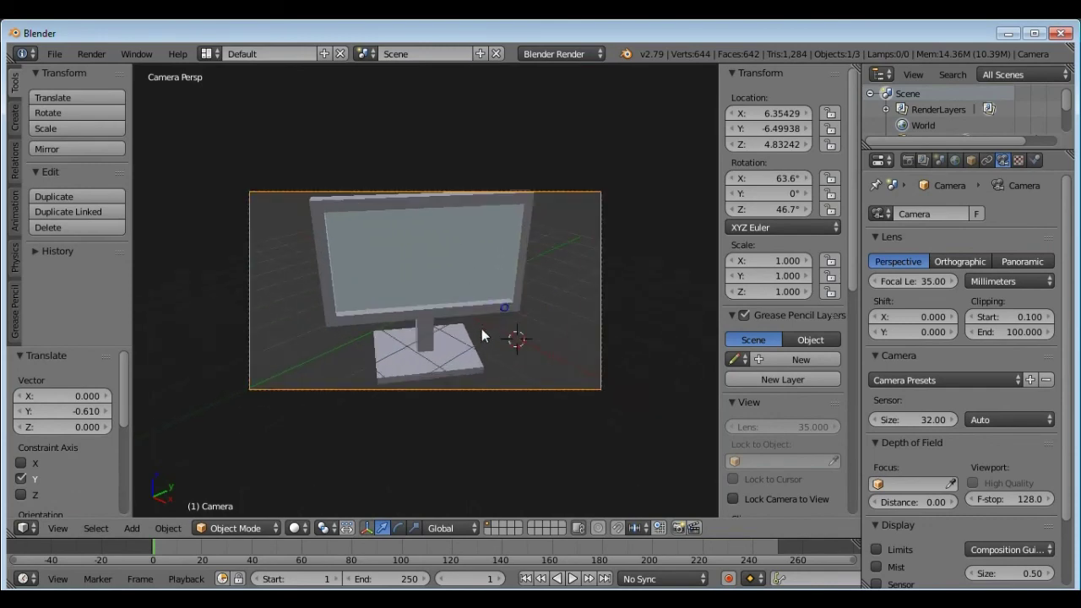
{"action": "left_click", "coordinate": [506, 392]}
{"action": "key", "text": "g"}
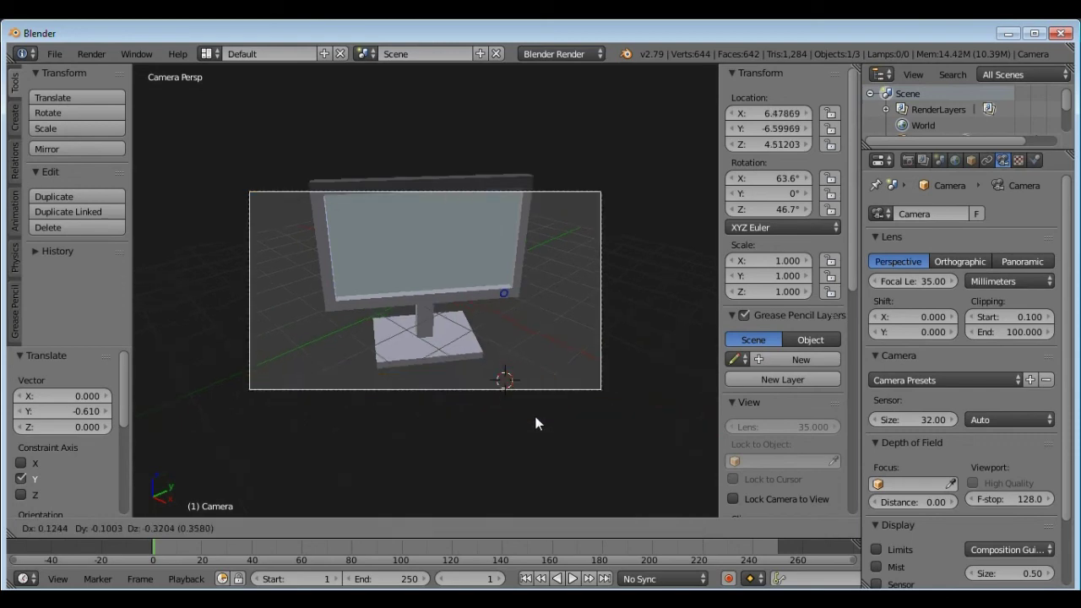
{"action": "left_click", "coordinate": [544, 397]}
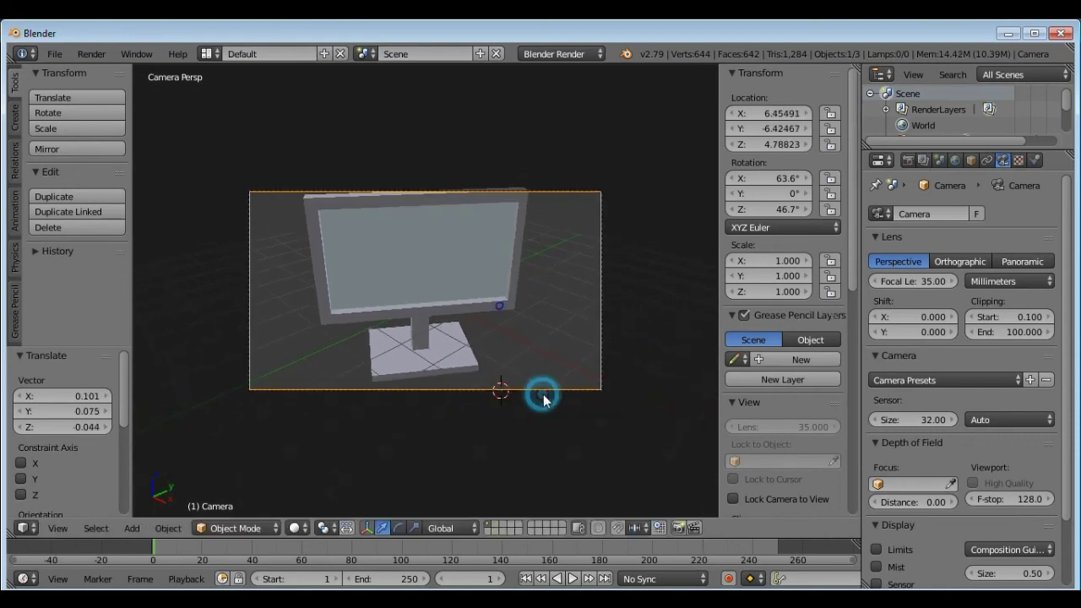
- Leave the camera view, move the camera about 1.4 units along X and render the current frame to check it
{"action": "left_click", "coordinate": [58, 528]}
{"action": "left_click", "coordinate": [84, 360]}
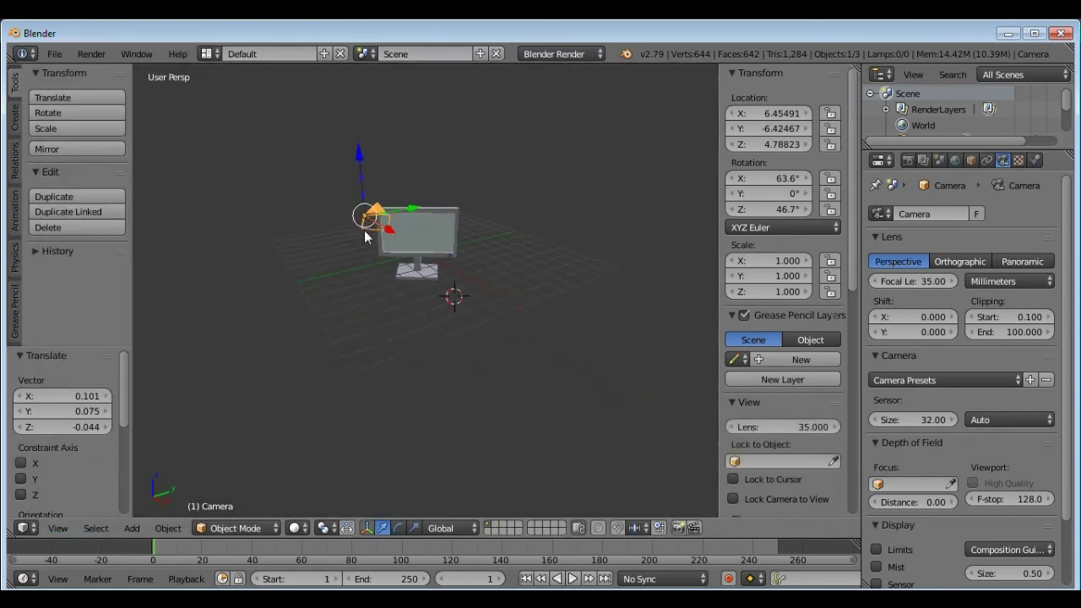
{"action": "middle_click_drag", "start_coordinate": [365, 231], "coordinate": [475, 240]}
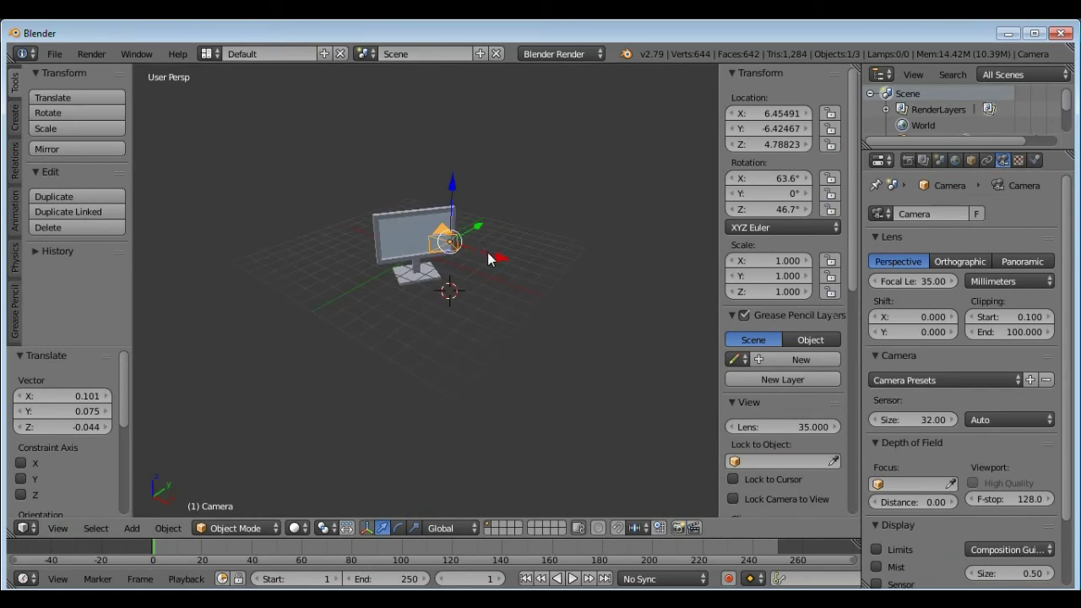
{"action": "left_click_drag", "start_coordinate": [497, 257], "coordinate": [538, 268]}
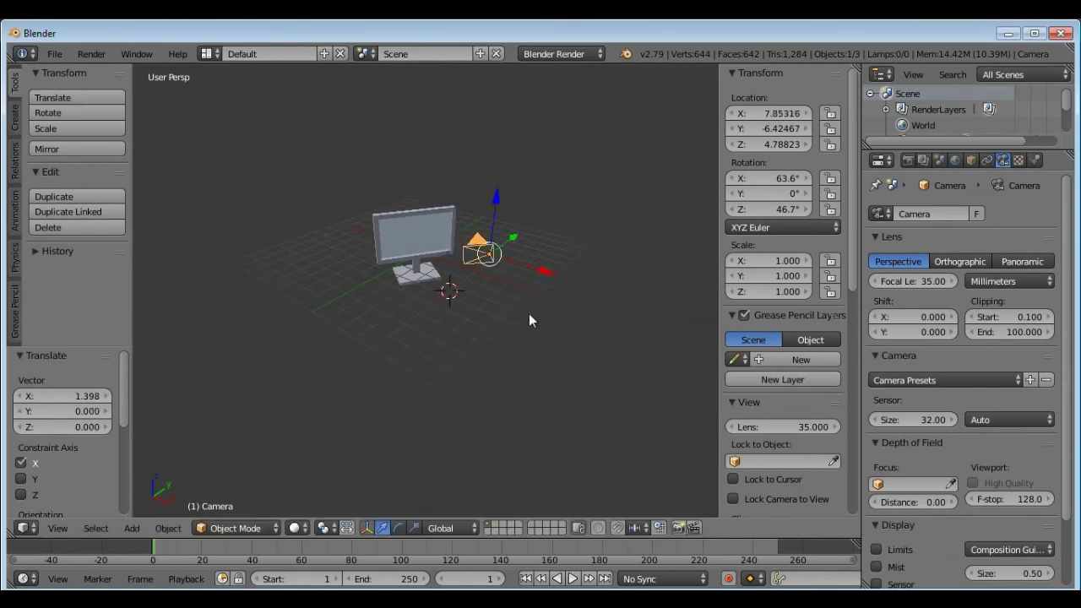
{"action": "key", "text": "F12"}
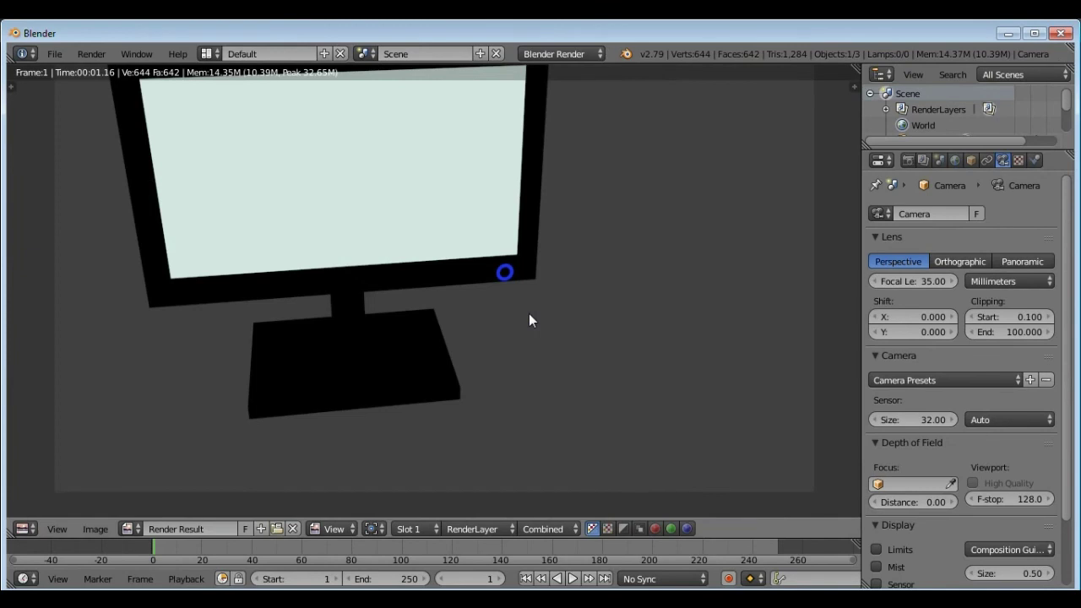
{"action": "key", "text": "Escape"}
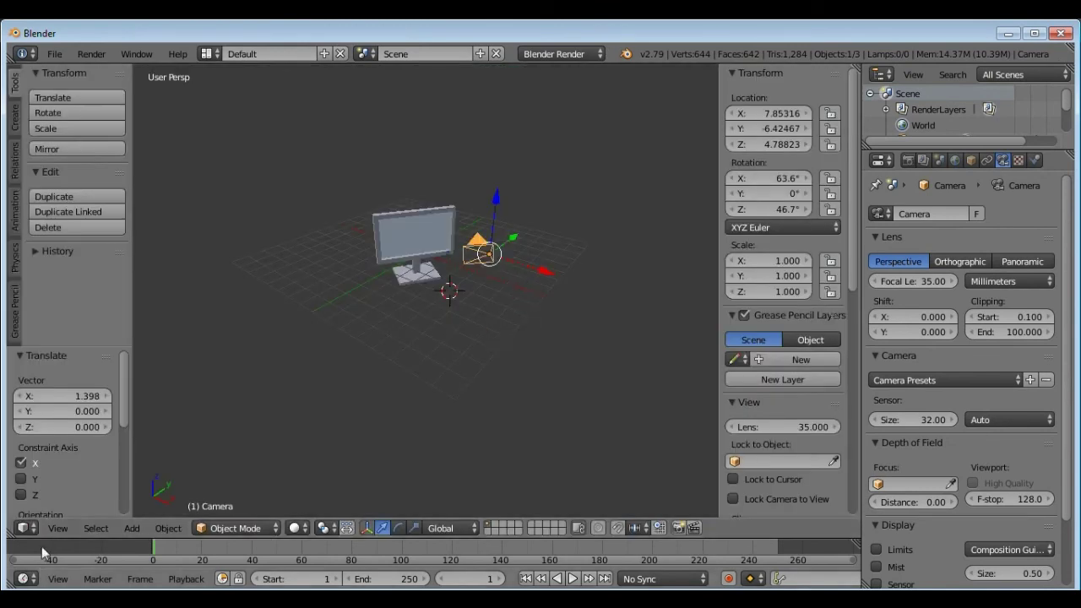
- In the camera view, move the camera about -0.66 in X, -0.37 in Y and 0.45 in Z to frame the whole monitor, and render the frame
{"action": "left_click", "coordinate": [57, 528]}
{"action": "left_click", "coordinate": [126, 470]}
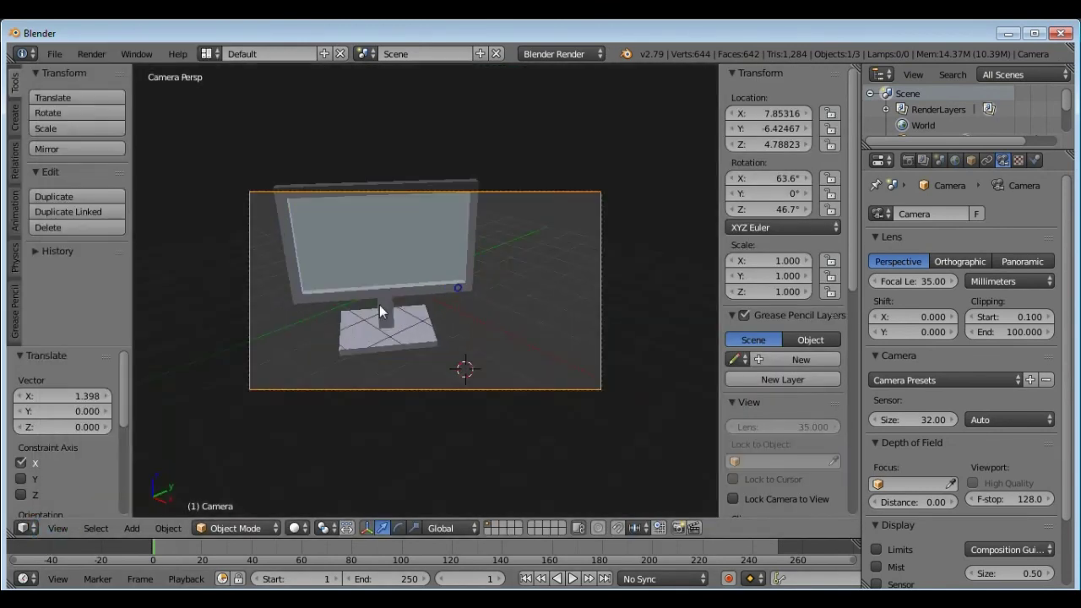
{"action": "key", "text": "g"}
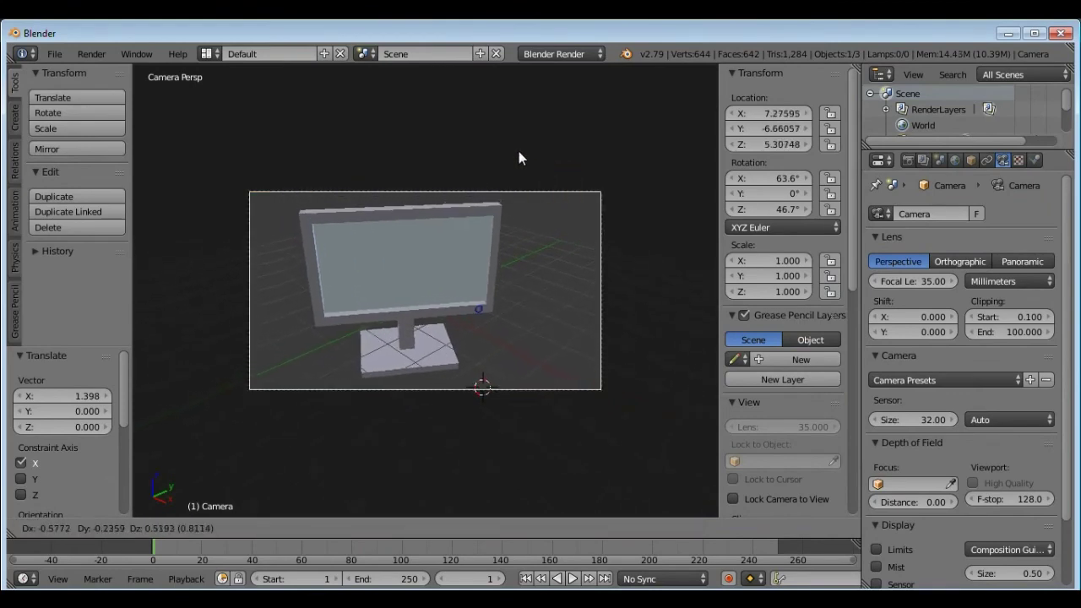
{"action": "left_click", "coordinate": [511, 157]}
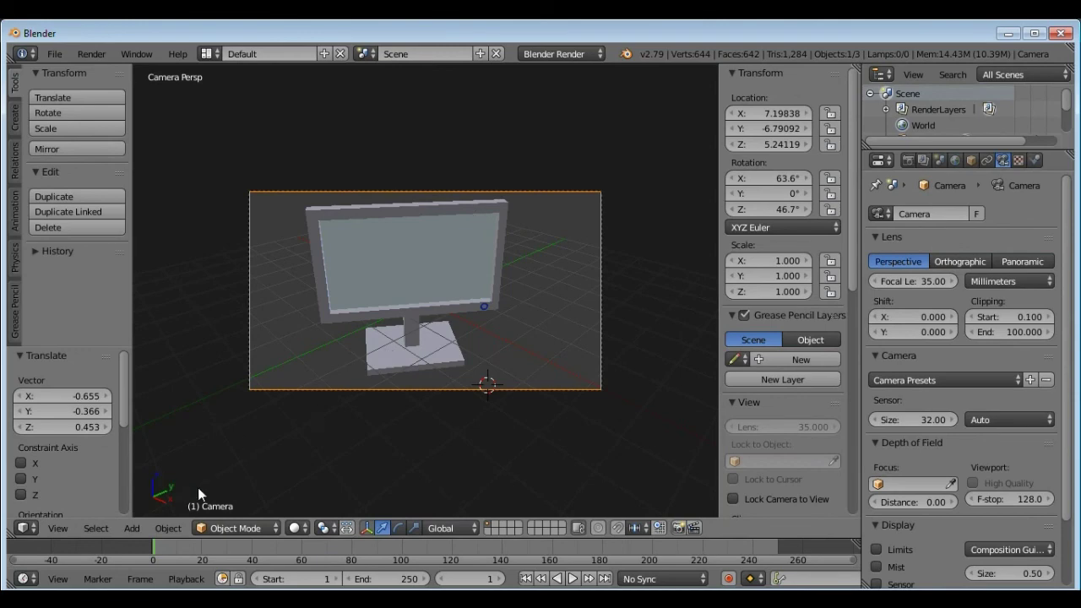
{"action": "key", "text": "F12"}
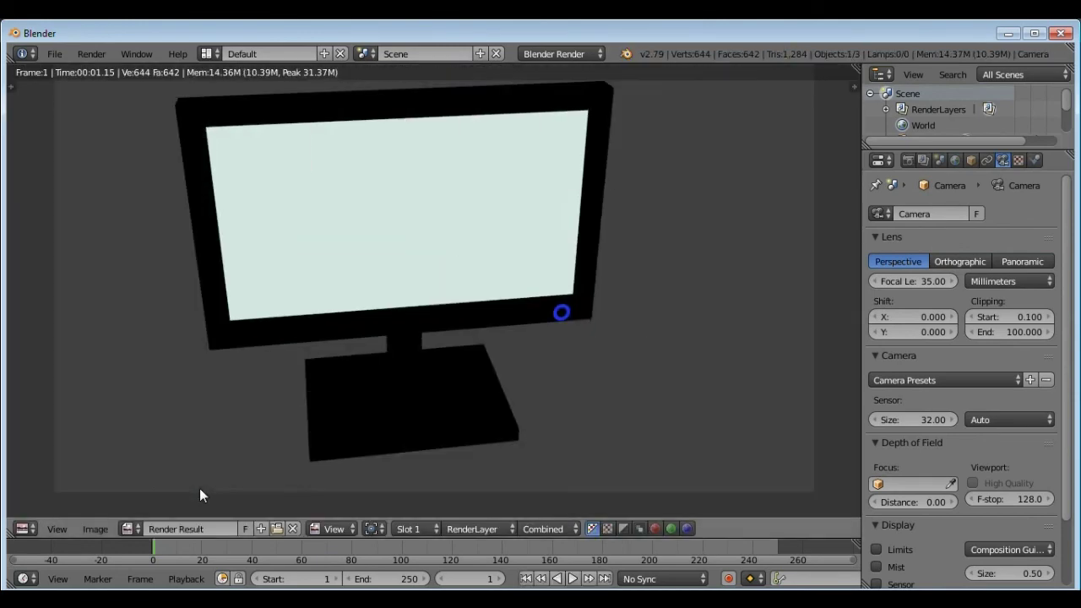